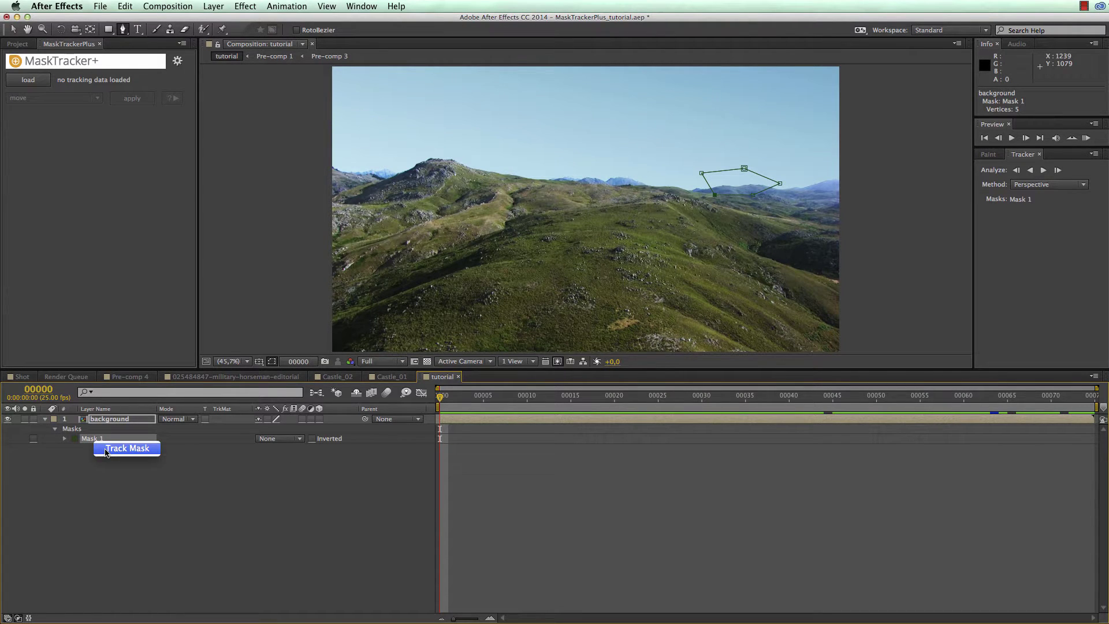
Track Mask 1 using the Position, Scale & Rotation method
left_click(106, 452)
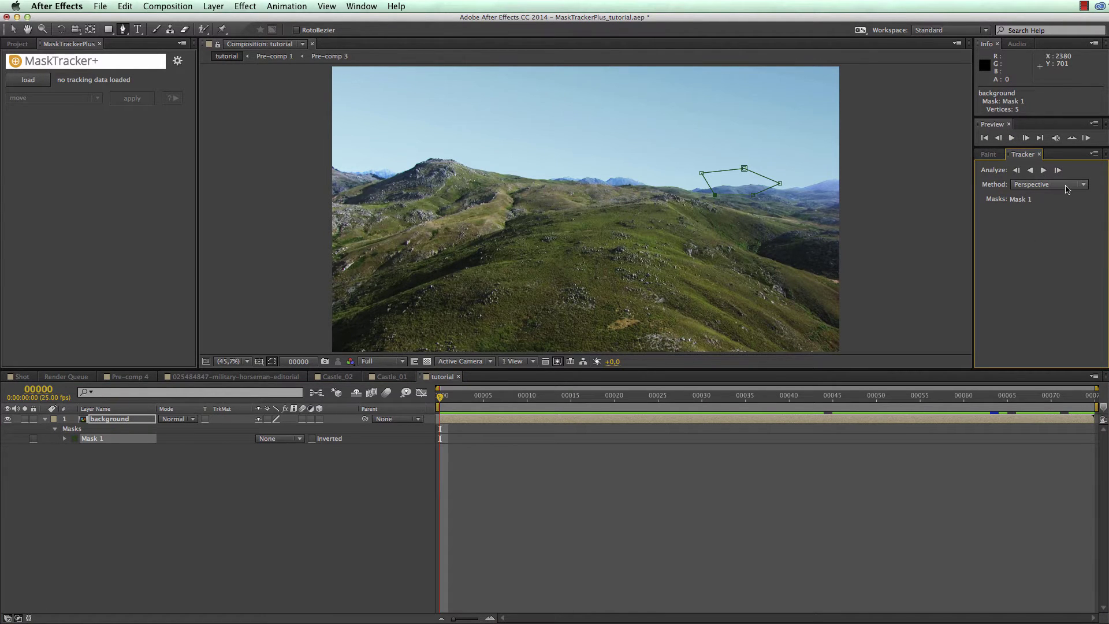
left_click(1080, 186)
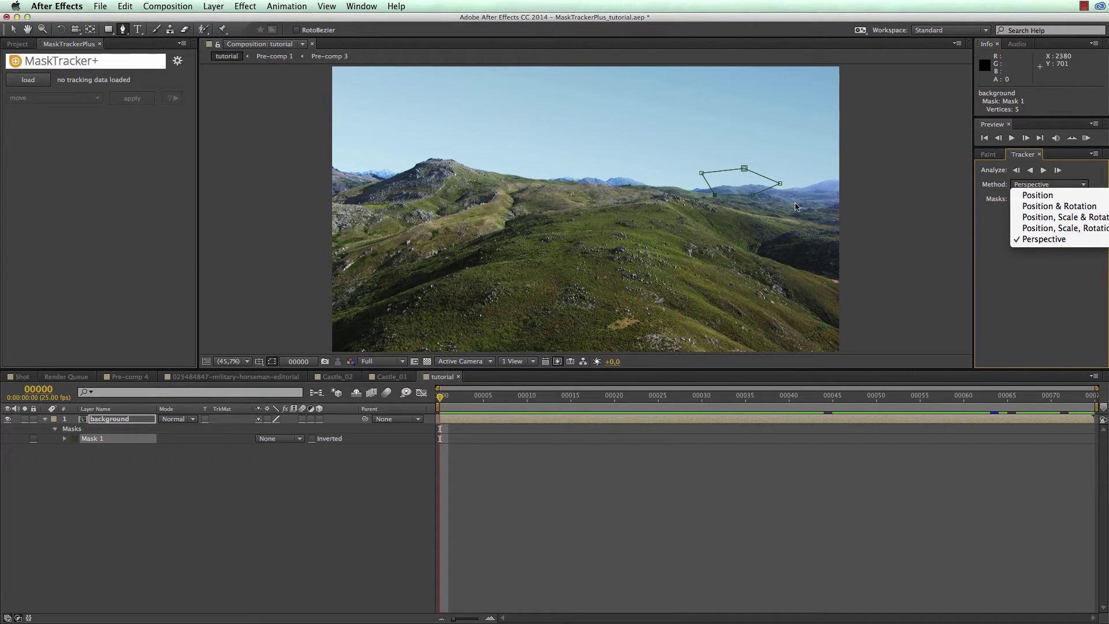
left_click(1056, 220)
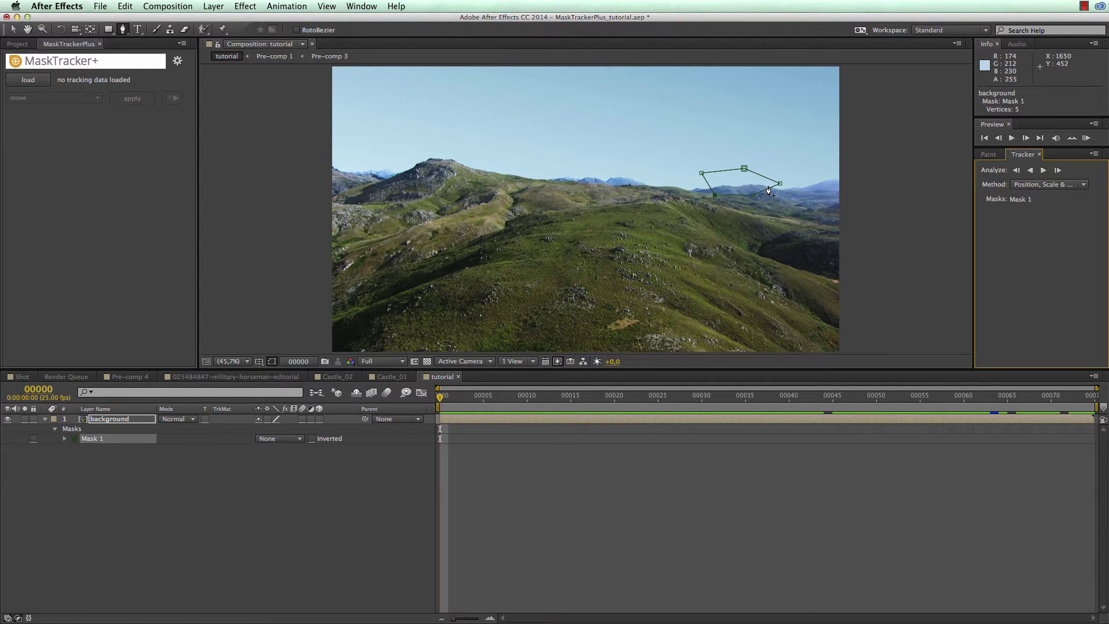
Analyze Mask 1 forward through the clip and check its Mask Path keyframes around frame 36
left_click(1045, 171)
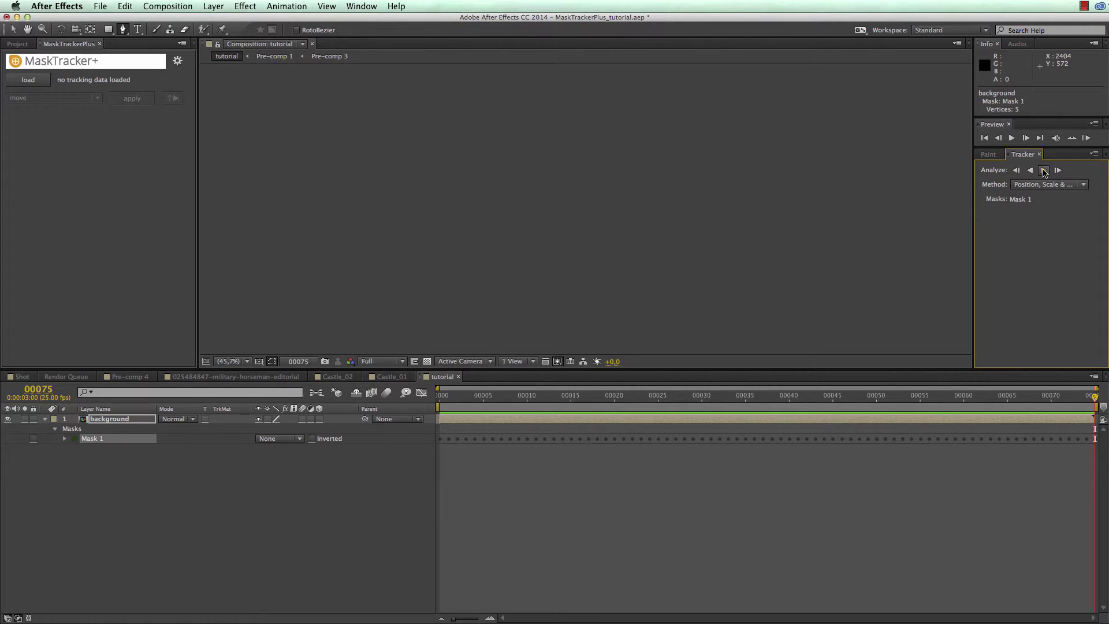
left_click_drag(1095, 398, 1007, 384)
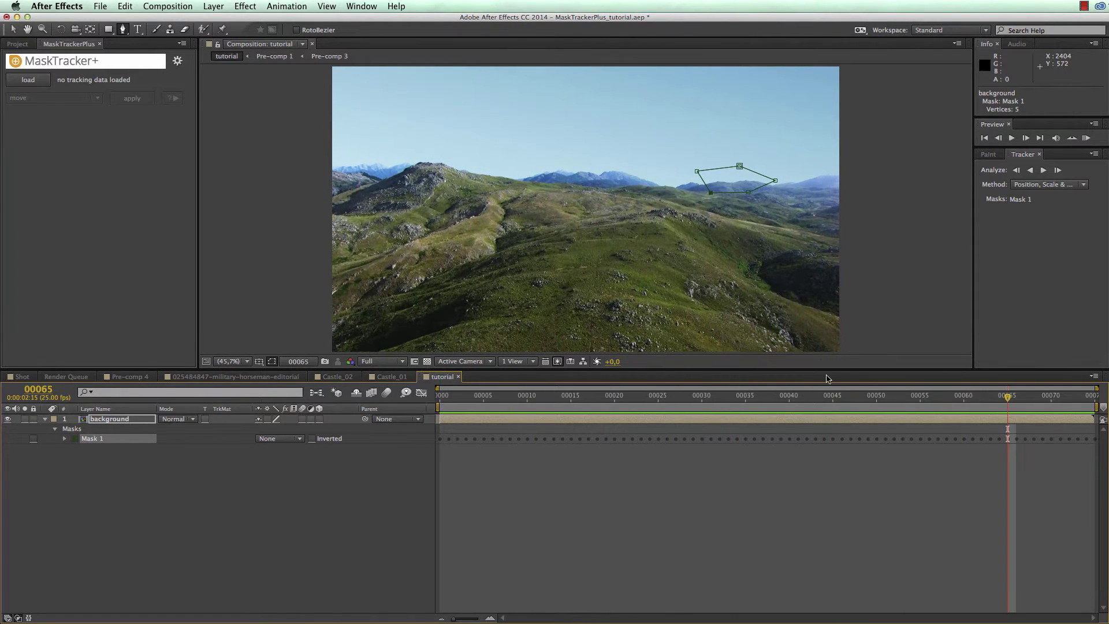
left_click(64, 438)
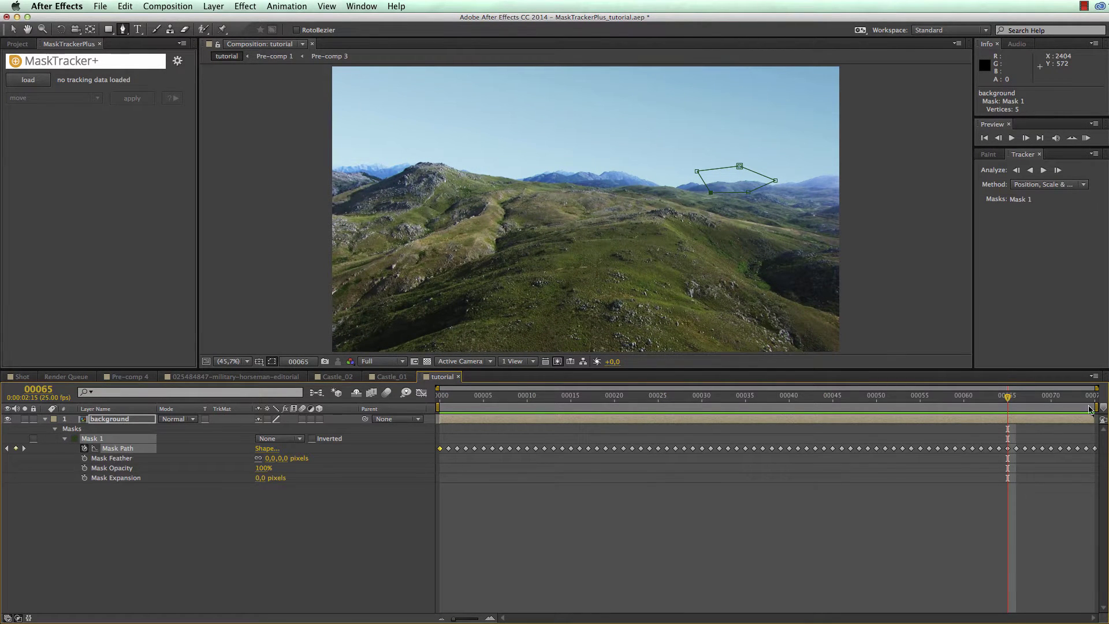
left_click_drag(1007, 399, 754, 397)
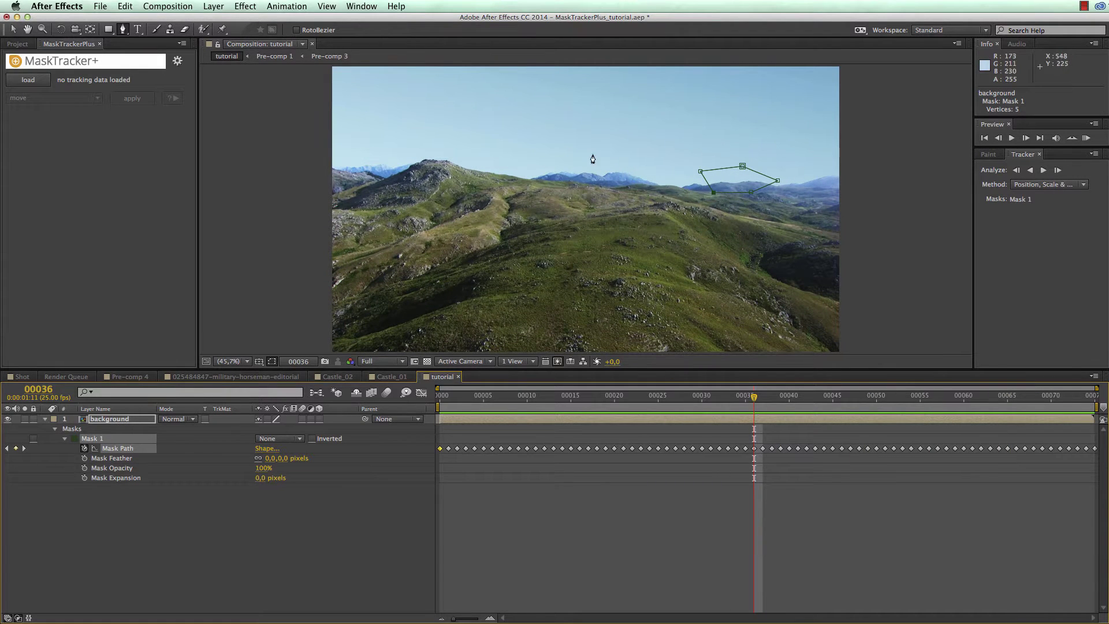
Rename Mask 1 to 'first castle track'
left_click(140, 538)
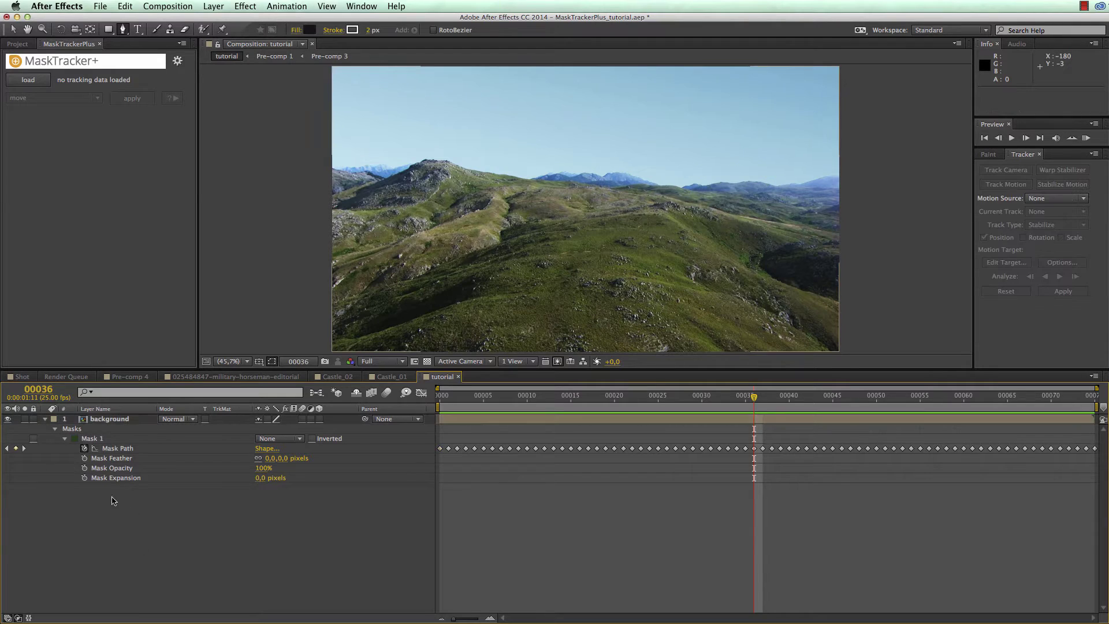
left_click(98, 442)
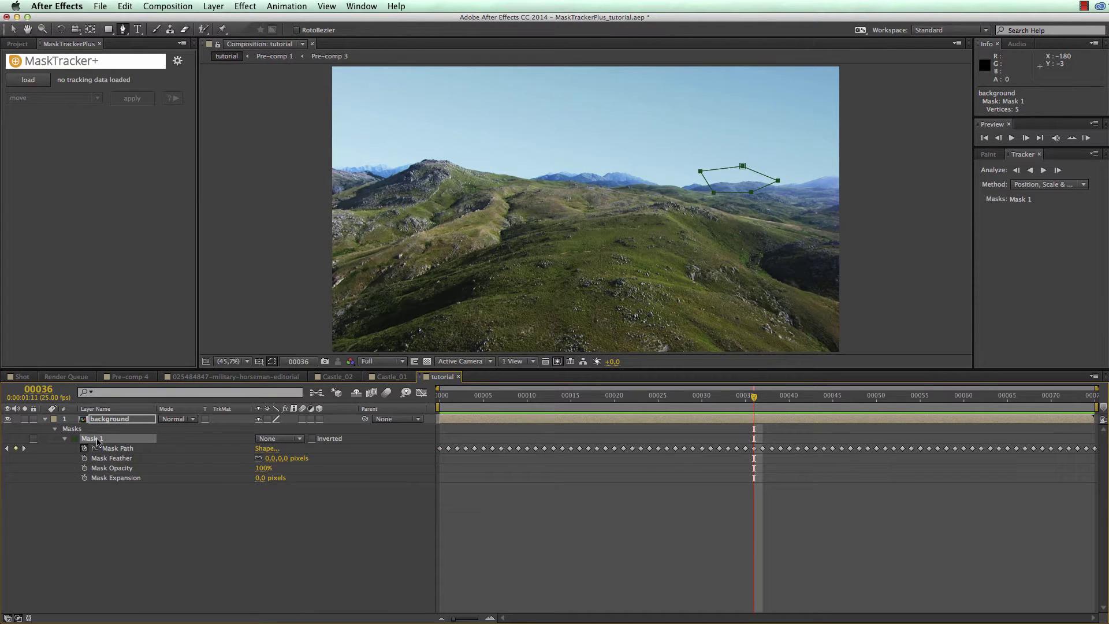
key("Return")
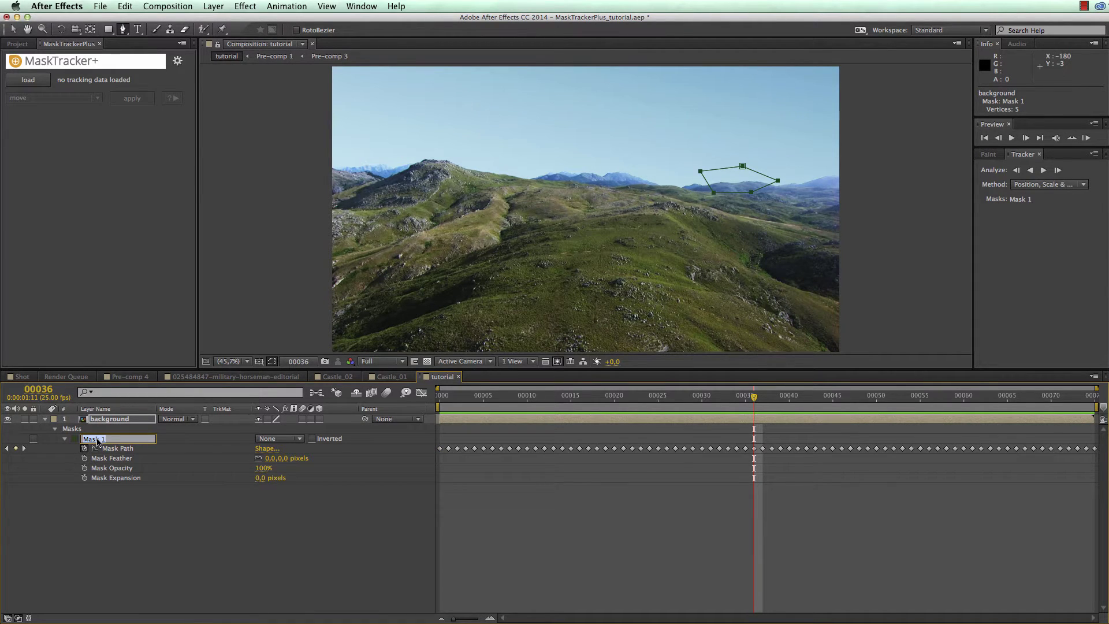
type("first castle trac")
key("Return")
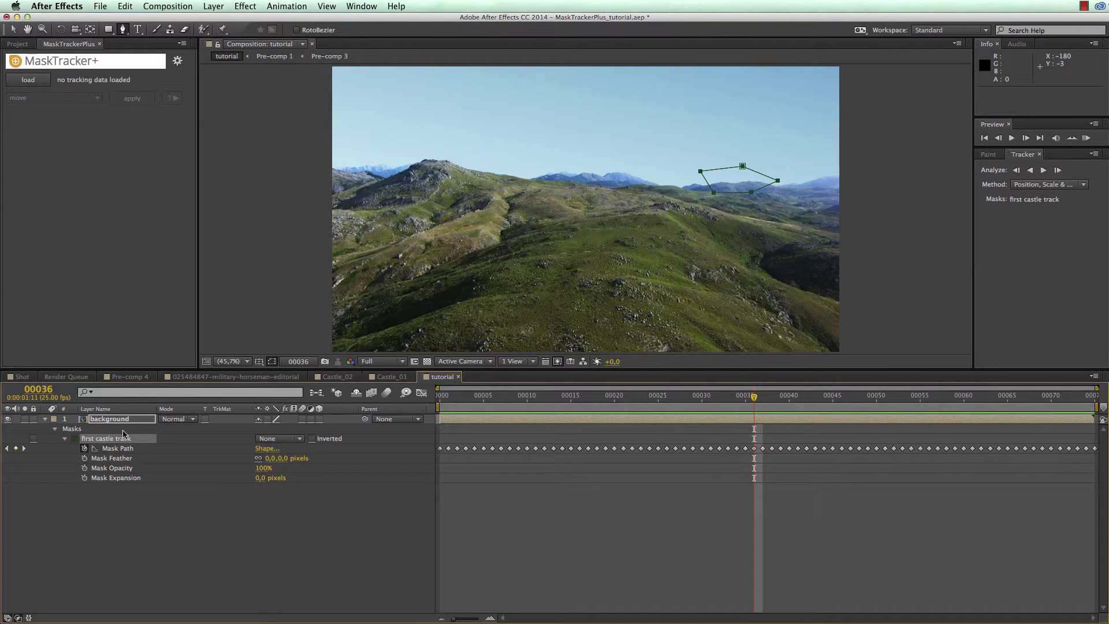
Load the first castle track's tracking data into MaskTracker+
left_click(33, 81)
left_click(33, 82)
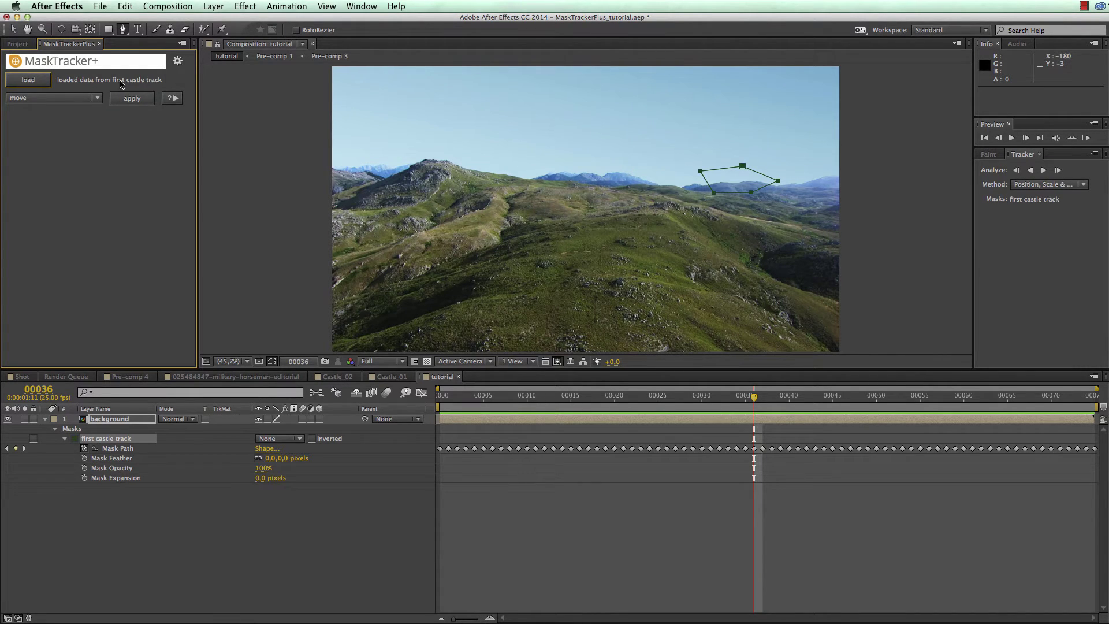
left_click(97, 99)
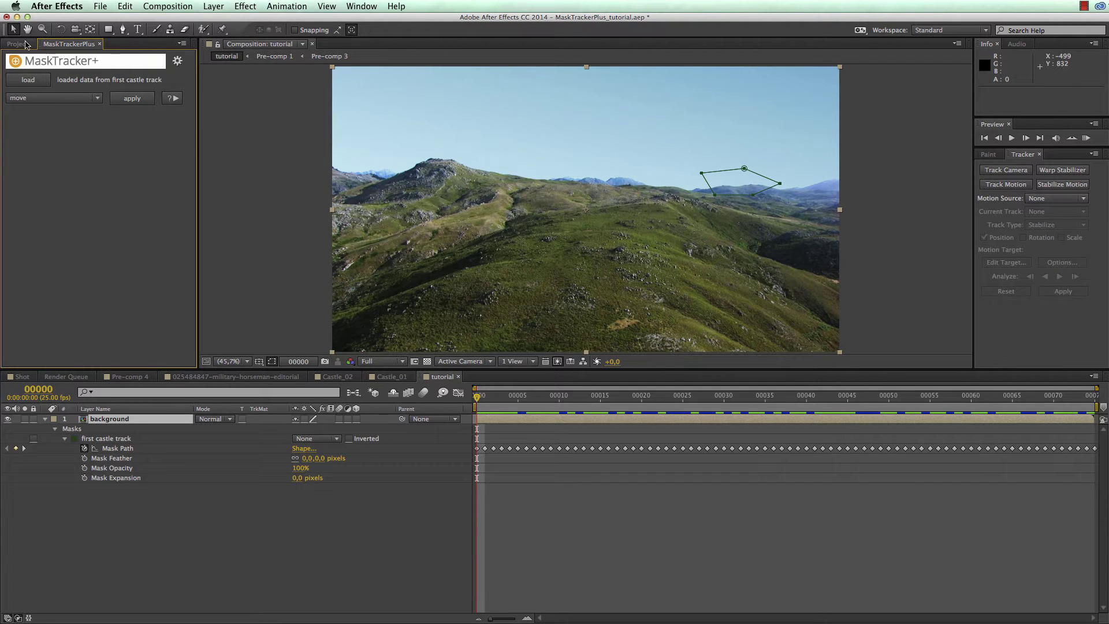
Add Castle_02_CC.psd to the composition and scale it to 7%
left_click(26, 45)
left_click_drag(46, 160, 529, 218)
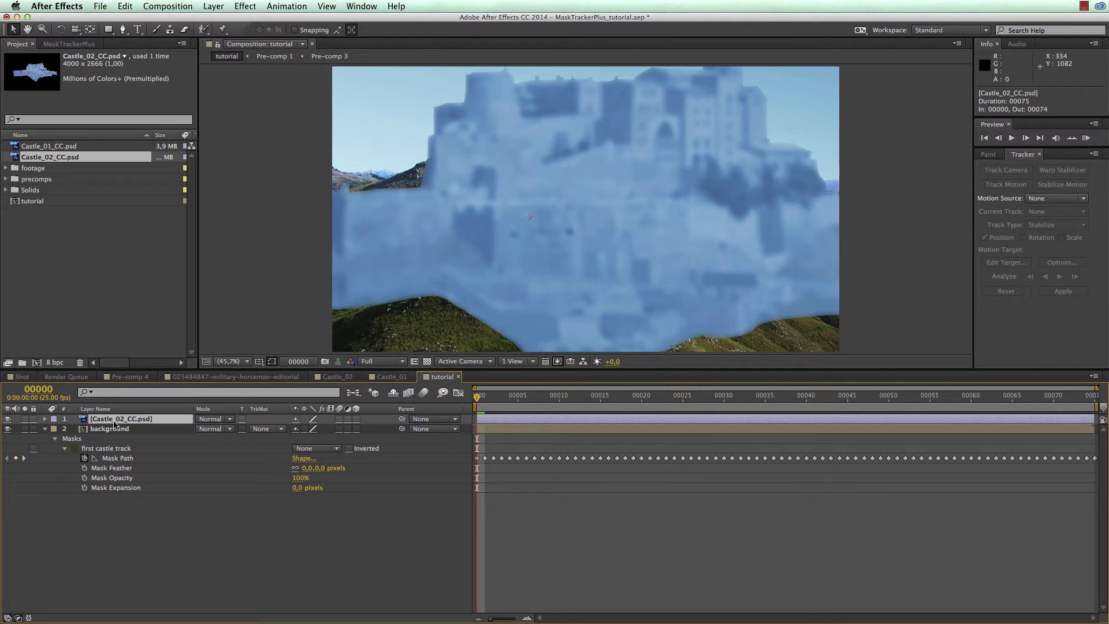
key("s")
left_click(311, 429)
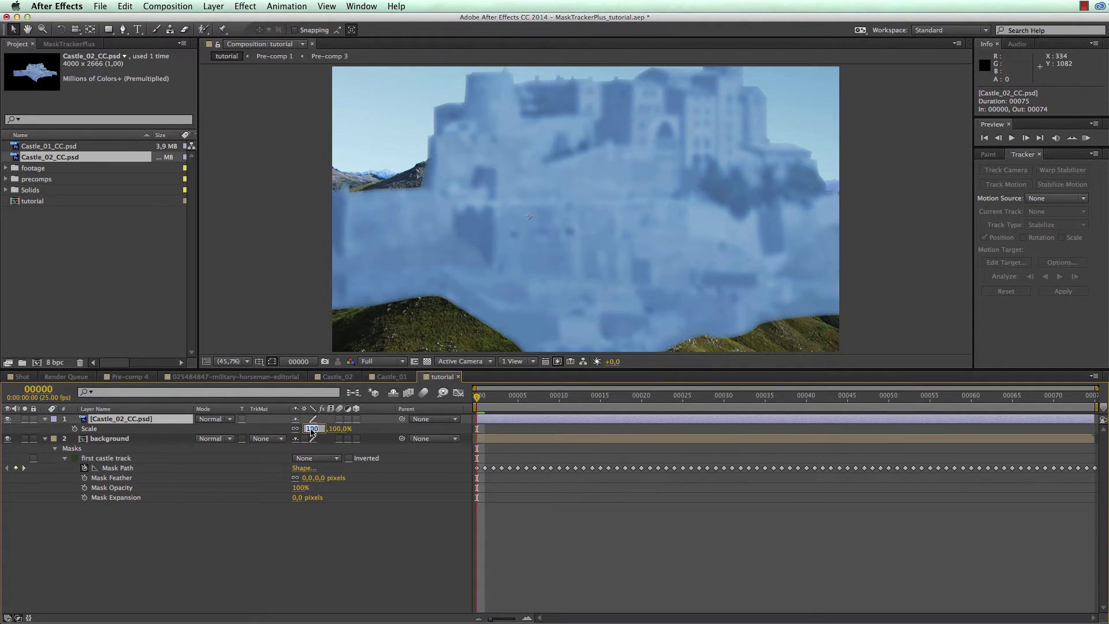
type("7")
key("Return")
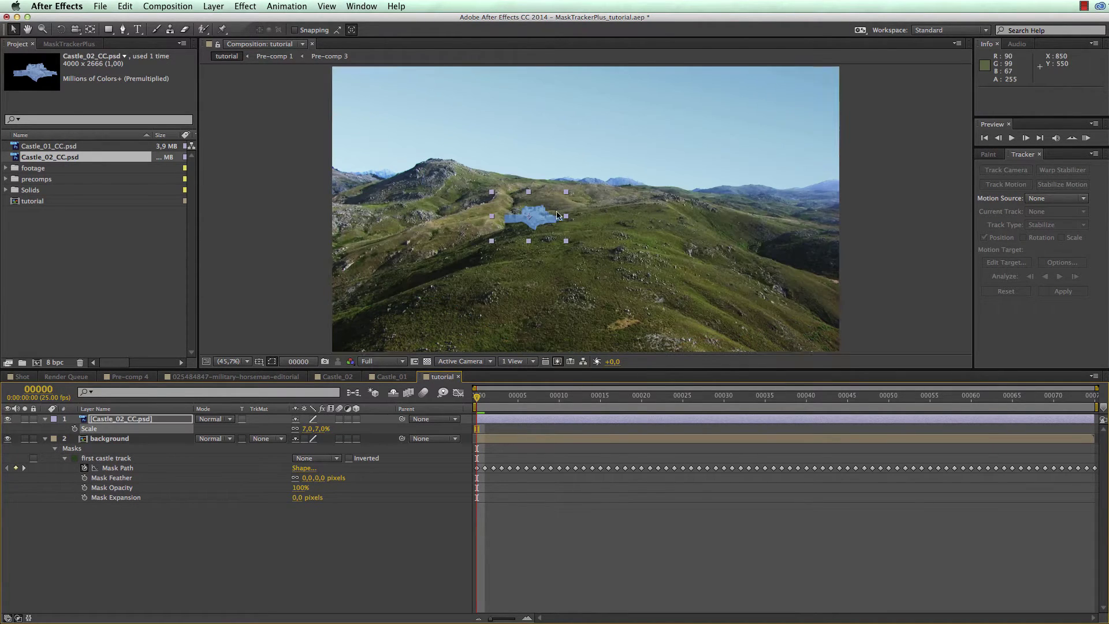
Move the small castle onto the right-hand hilltop and check it at a later frame
left_click_drag(529, 218, 748, 183)
left_click(847, 193)
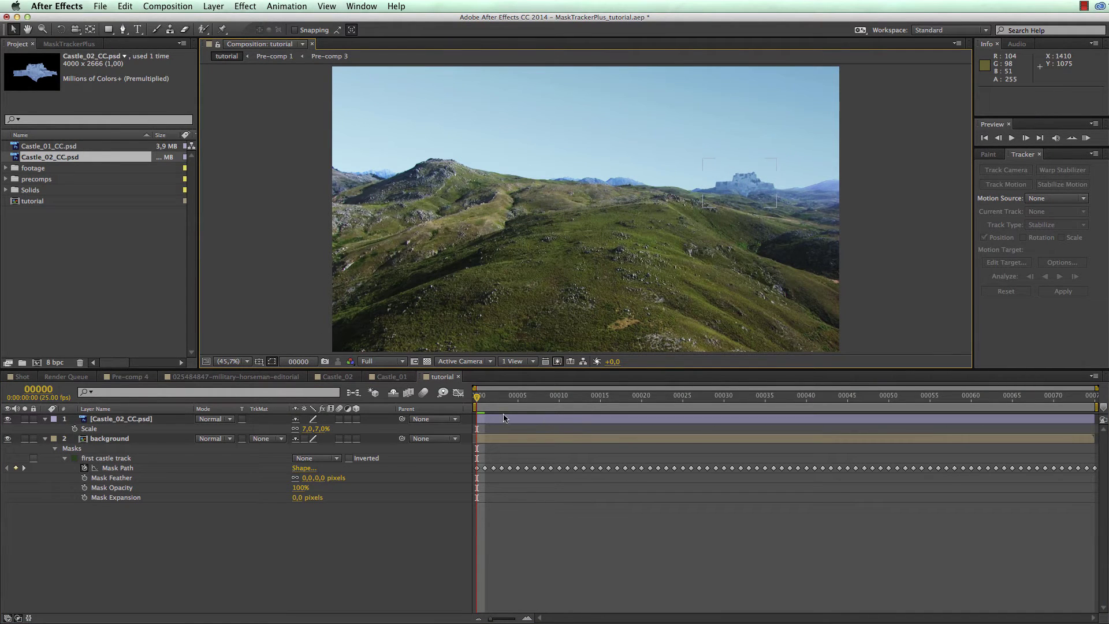
left_click_drag(478, 398, 543, 397)
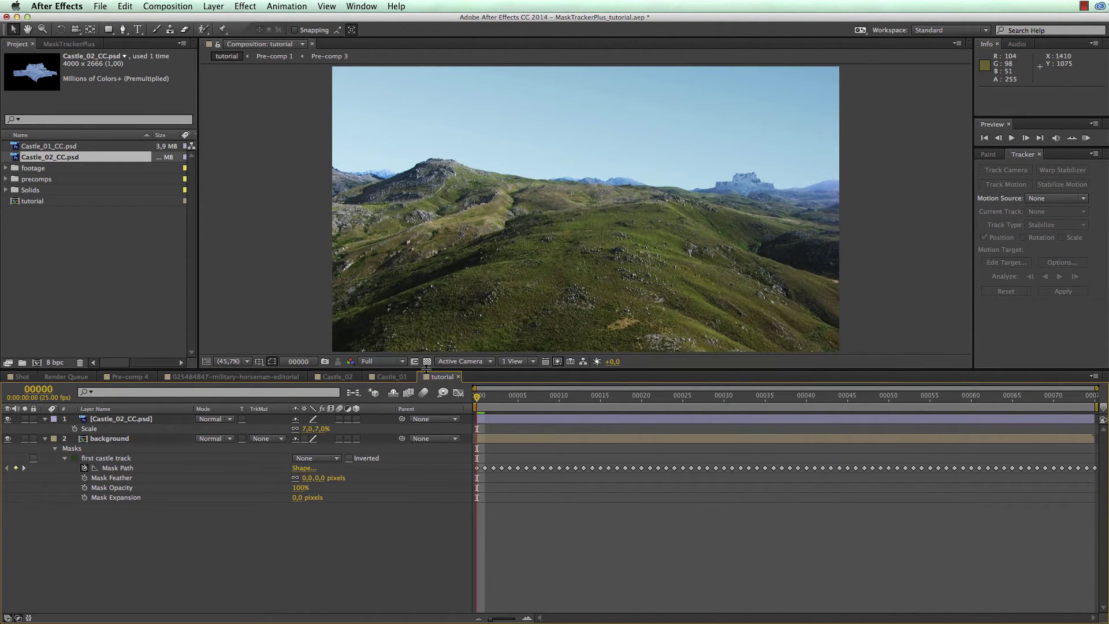
left_click(76, 44)
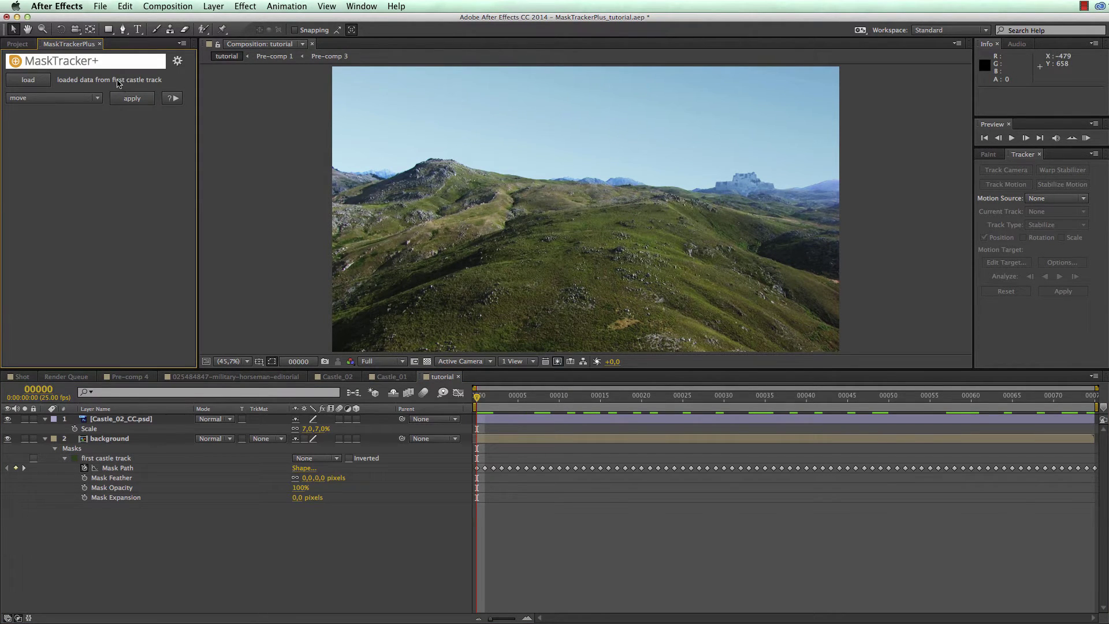
Apply the first castle track to the castle with 'move', reveal the new layer's keyframes, and preview
left_click(115, 420)
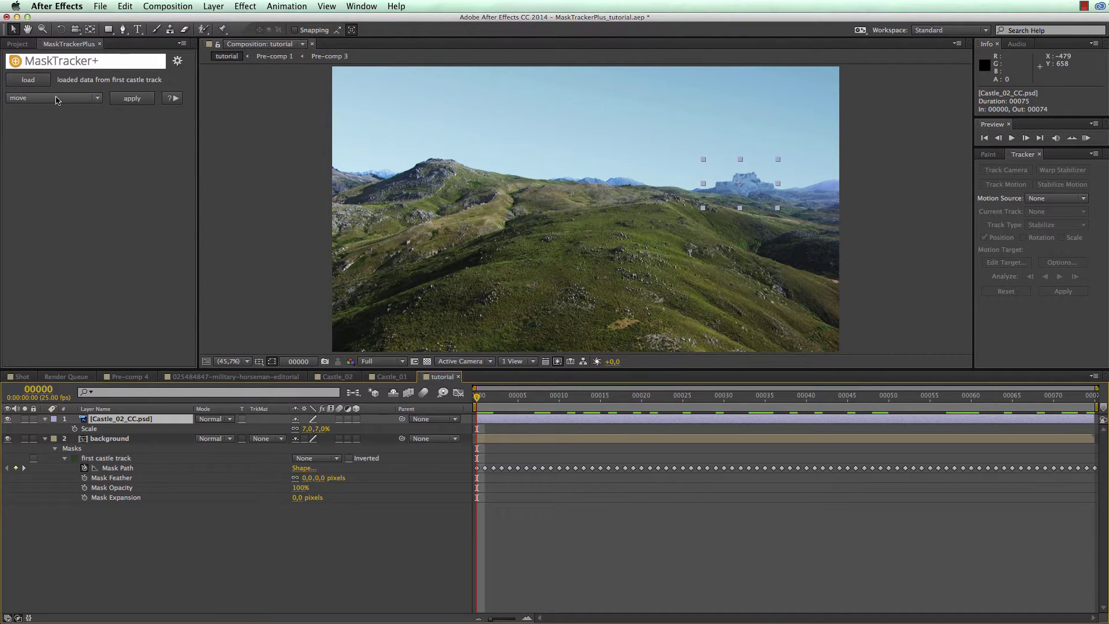
left_click(136, 103)
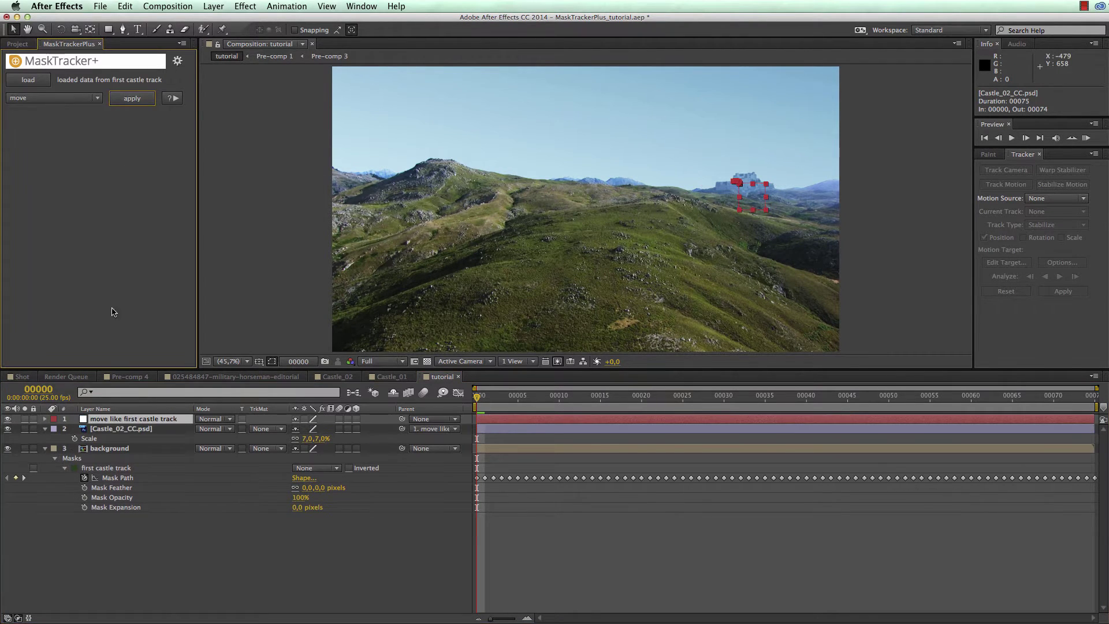
left_click(132, 430)
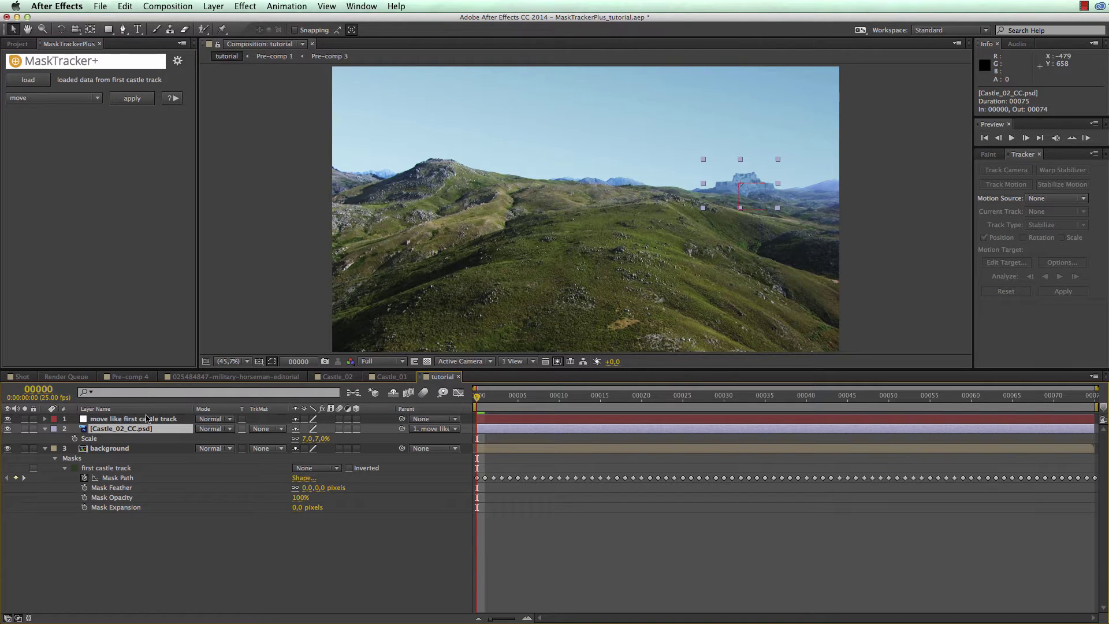
left_click(137, 419)
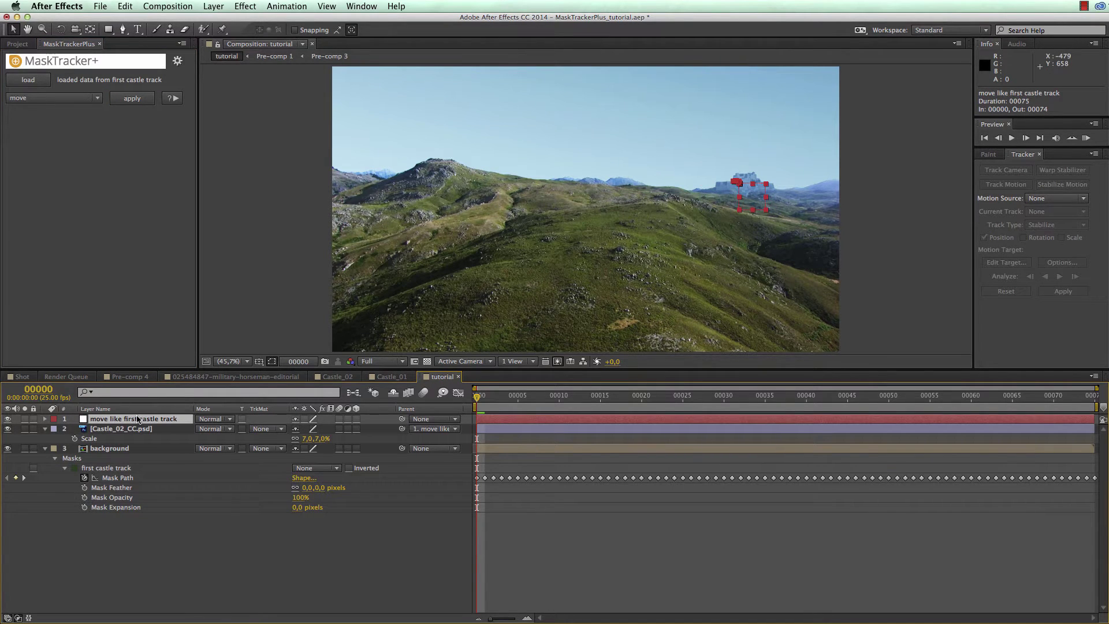
key("u")
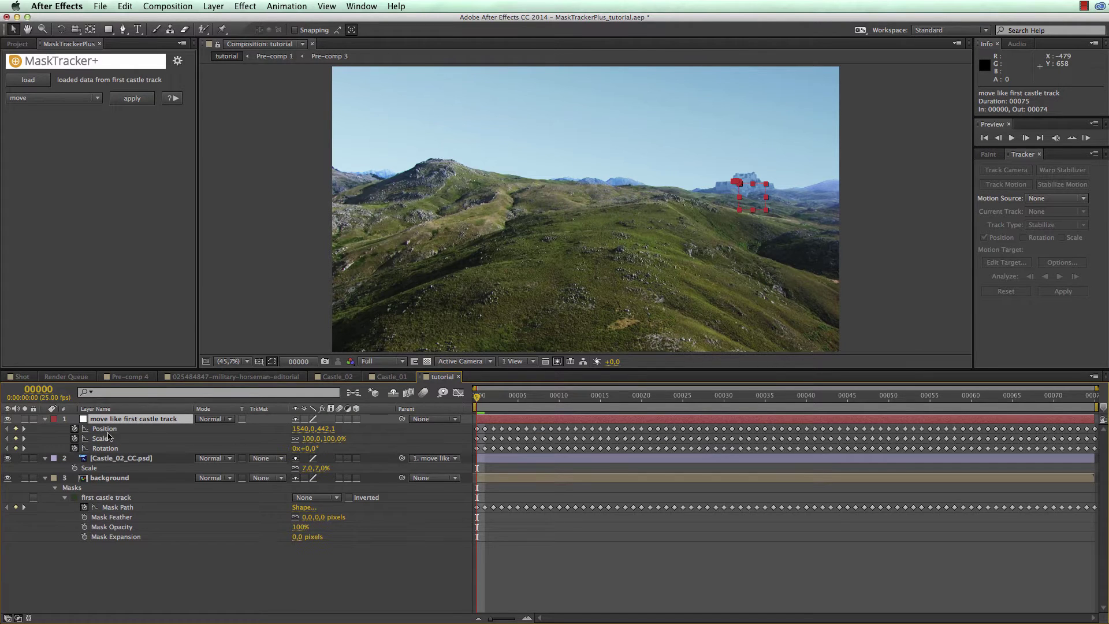
left_click_drag(477, 396, 421, 389)
key("space")
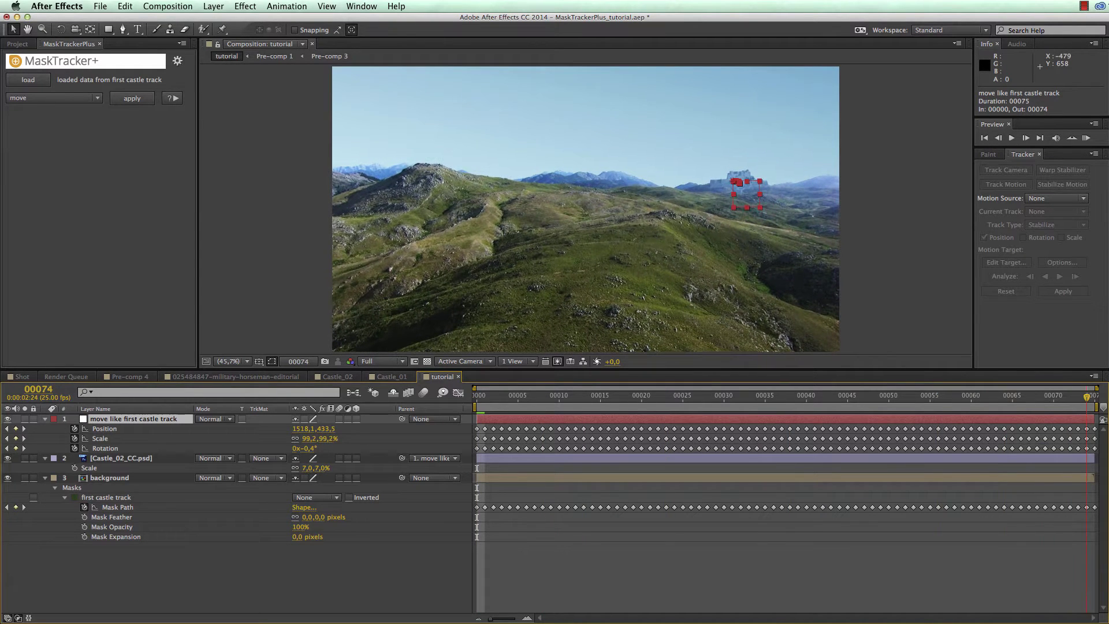
Draw a closed mask around the distant castle on the Castle_02 layer
left_click(761, 226)
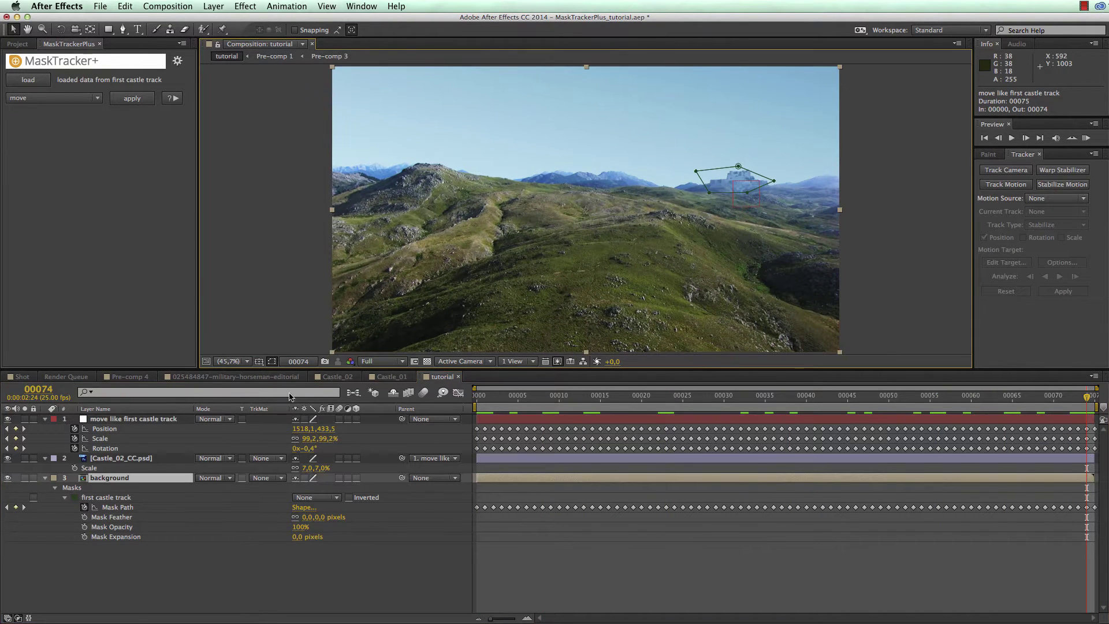
key("period")
key("period")
key("period")
key("period")
key("period")
key("period")
key("period")
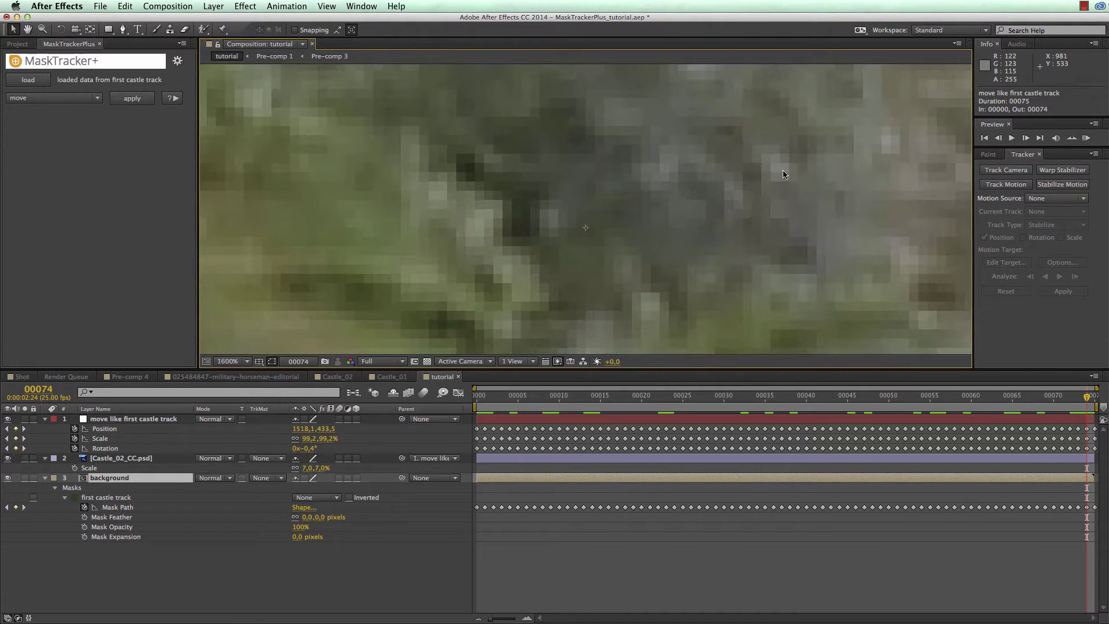
key("comma")
key("comma")
key("comma")
key("g")
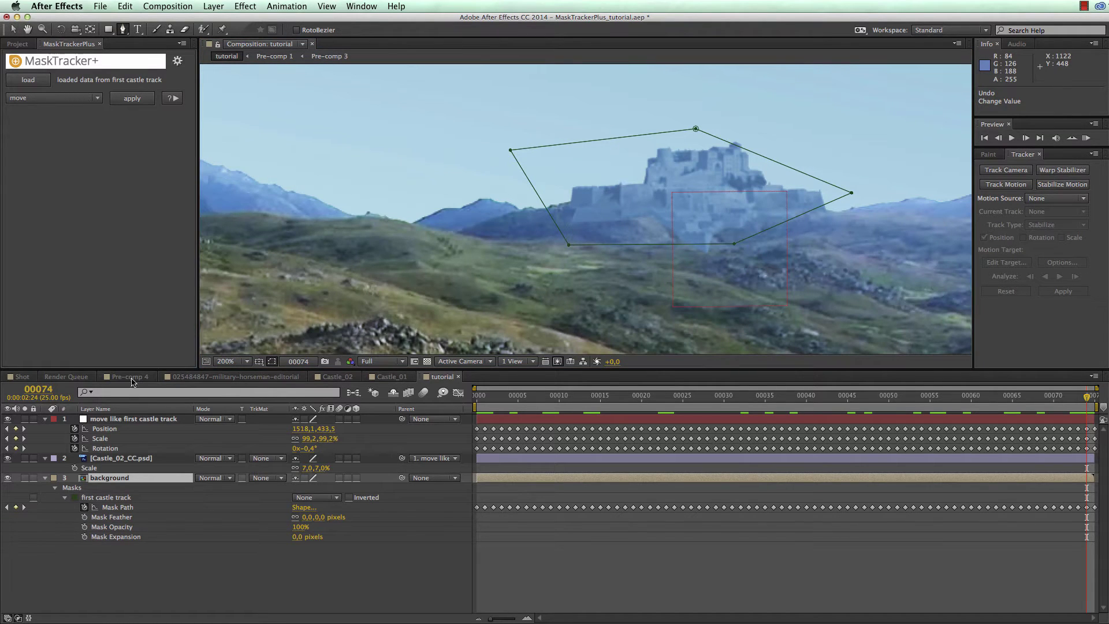
left_click(114, 457)
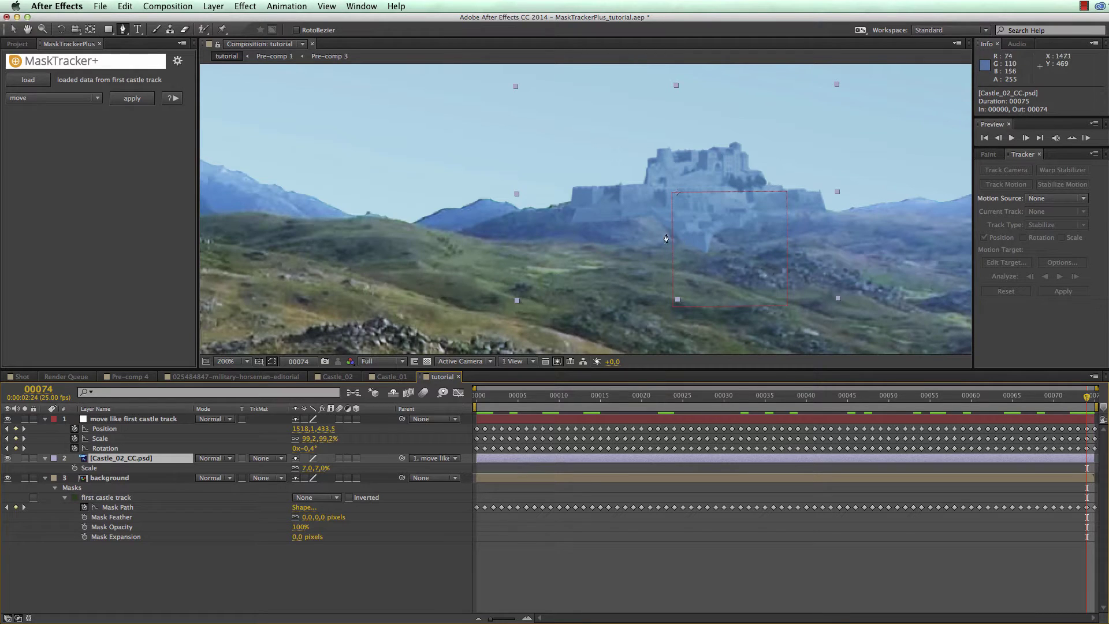
left_click(539, 207)
left_click(580, 237)
left_click(563, 98)
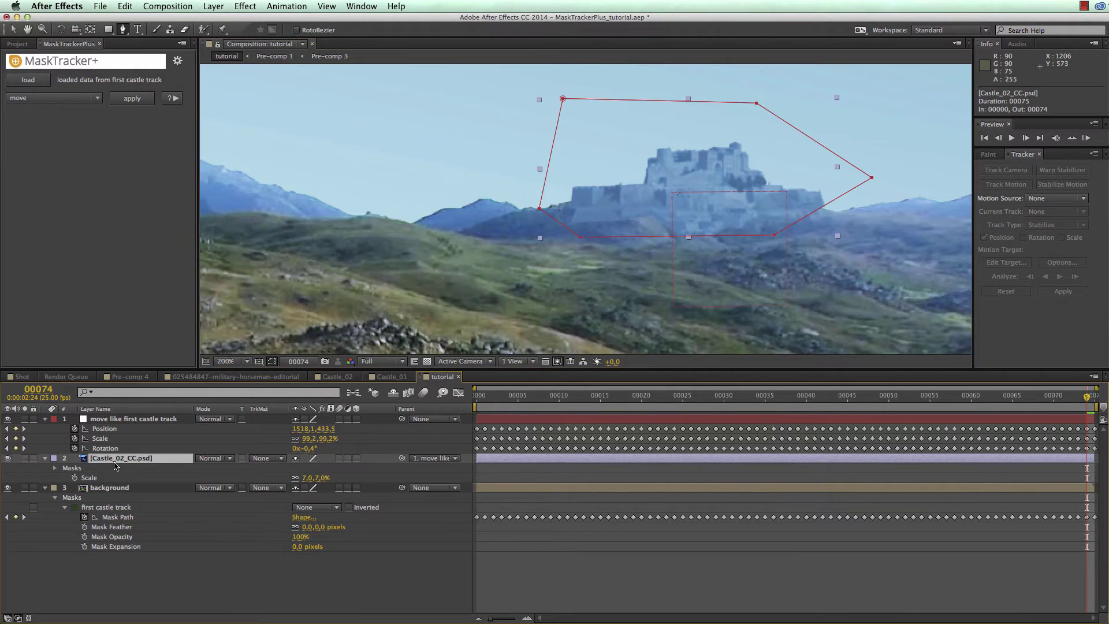
Feather the castle mask by 78 pixels and preview the shot fitted in the viewer
key("f")
left_click_drag(304, 478, 355, 478)
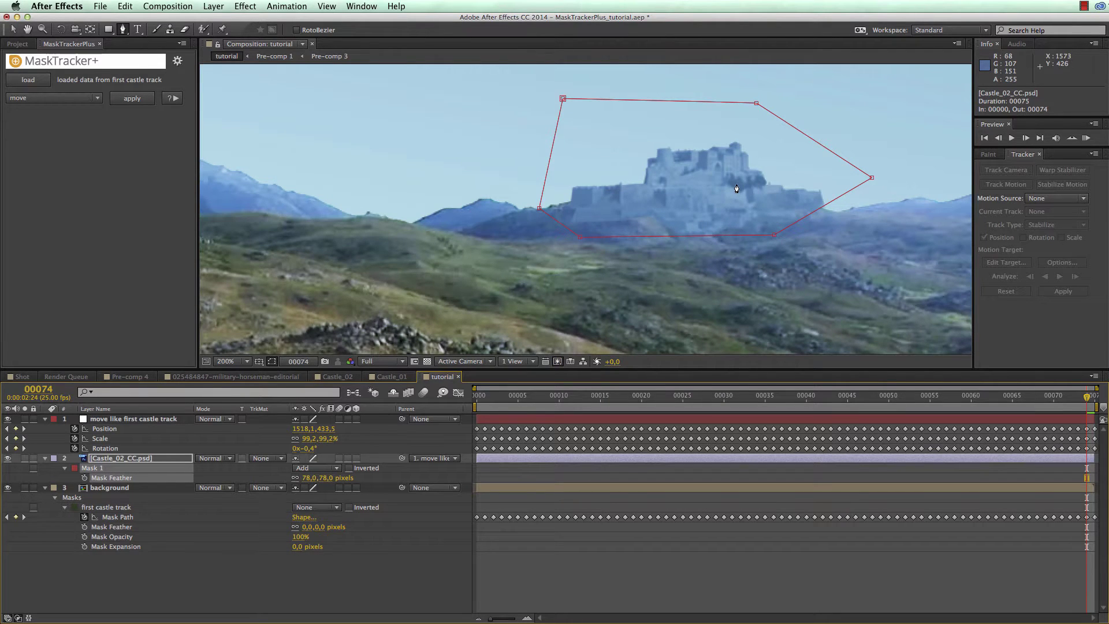
key("shift+/")
left_click(1086, 138)
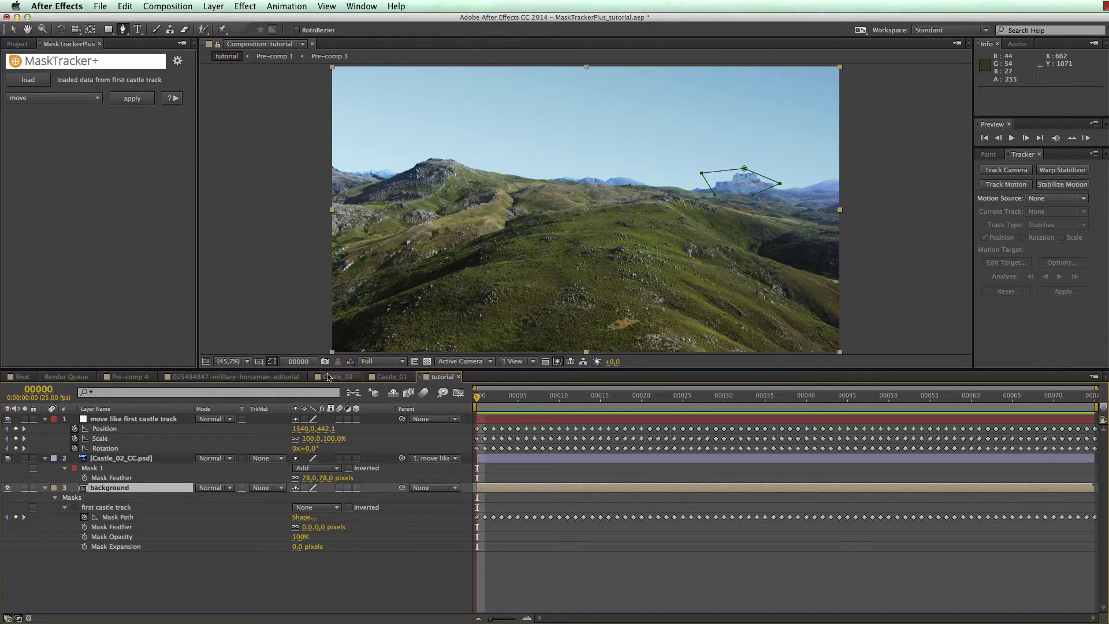
Draw a closed mask around the left hilltop on the background layer
left_click(395, 168)
left_click(435, 153)
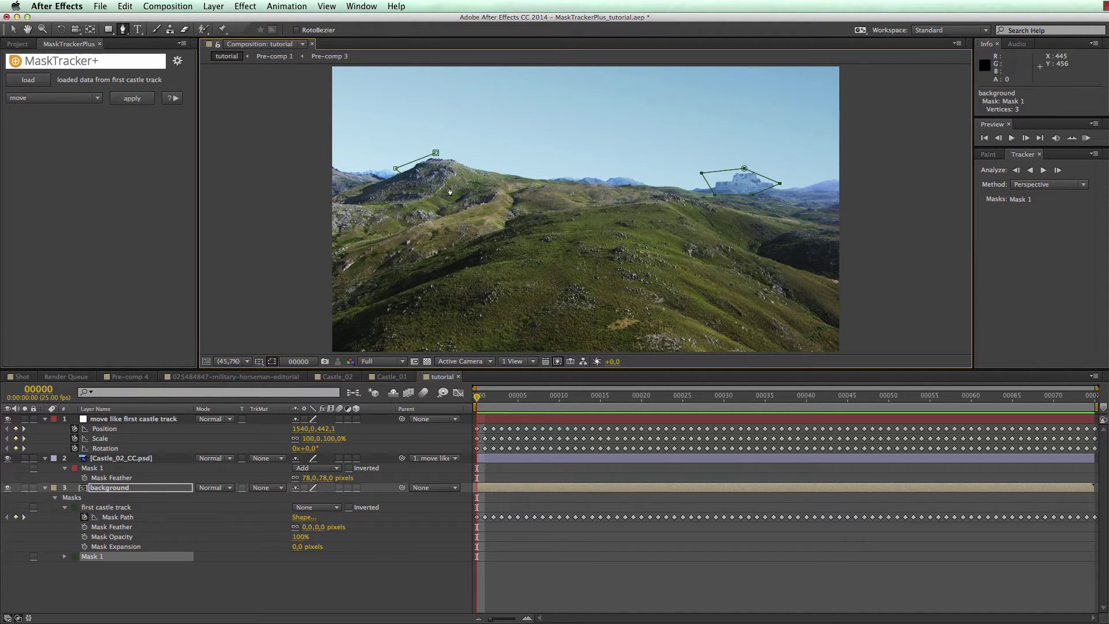
left_click(450, 189)
left_click(471, 165)
left_click(435, 153)
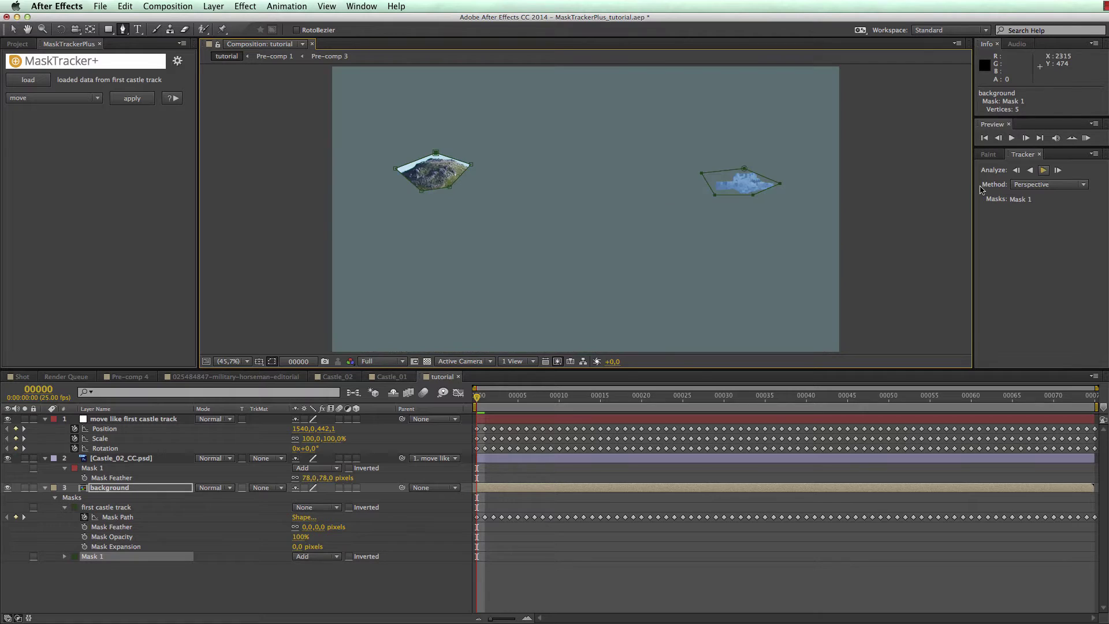
Track the hilltop mask forward through the shot with the Perspective method
left_click(1084, 185)
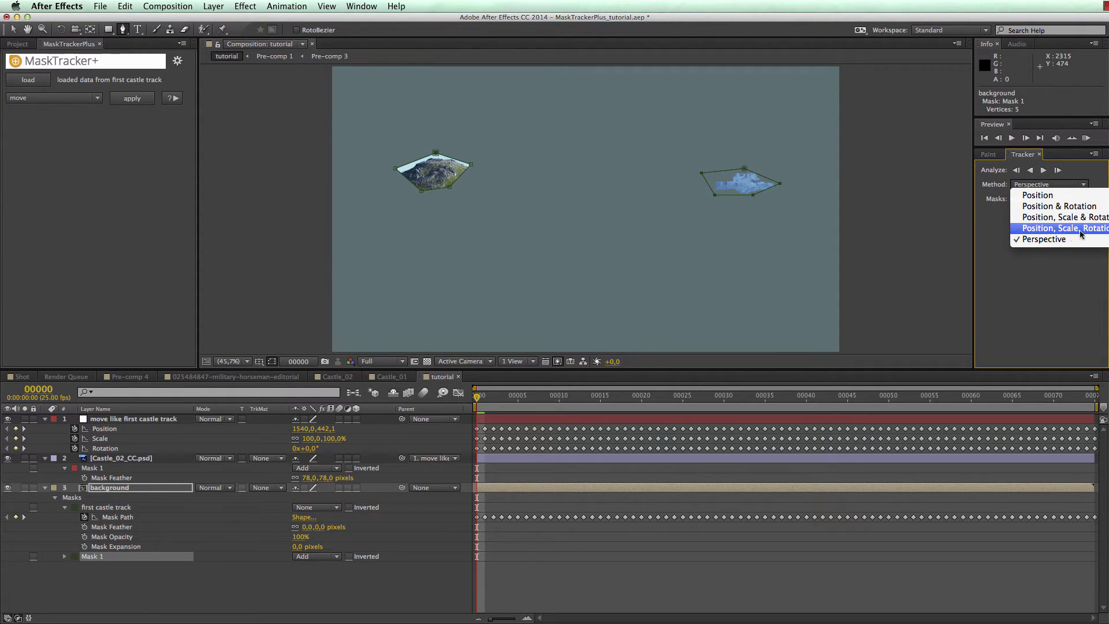
left_click(1056, 239)
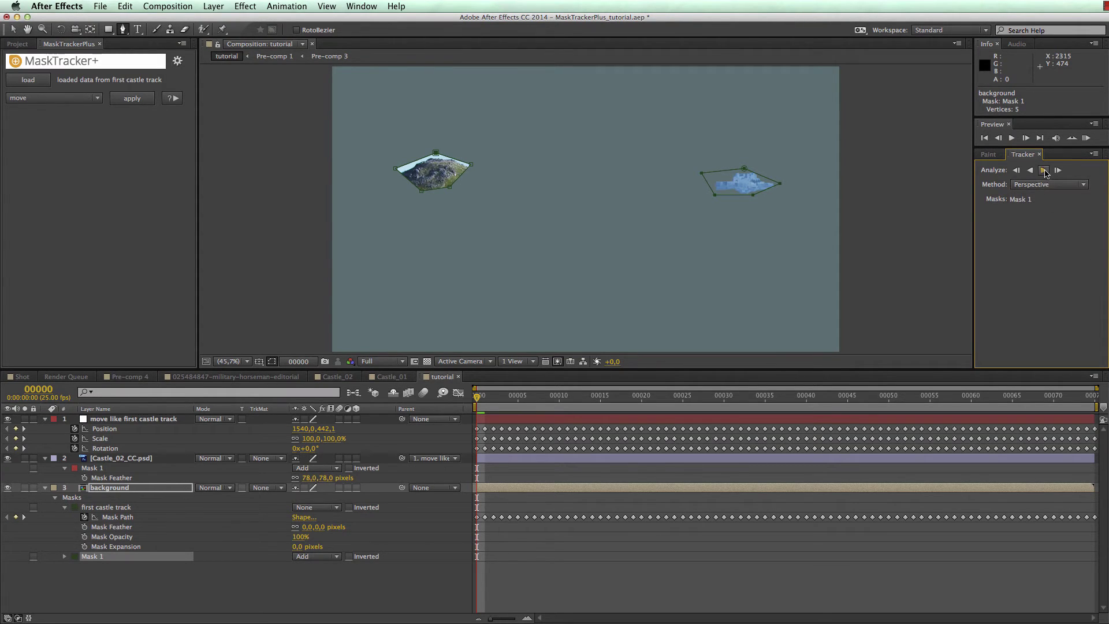
left_click(1045, 170)
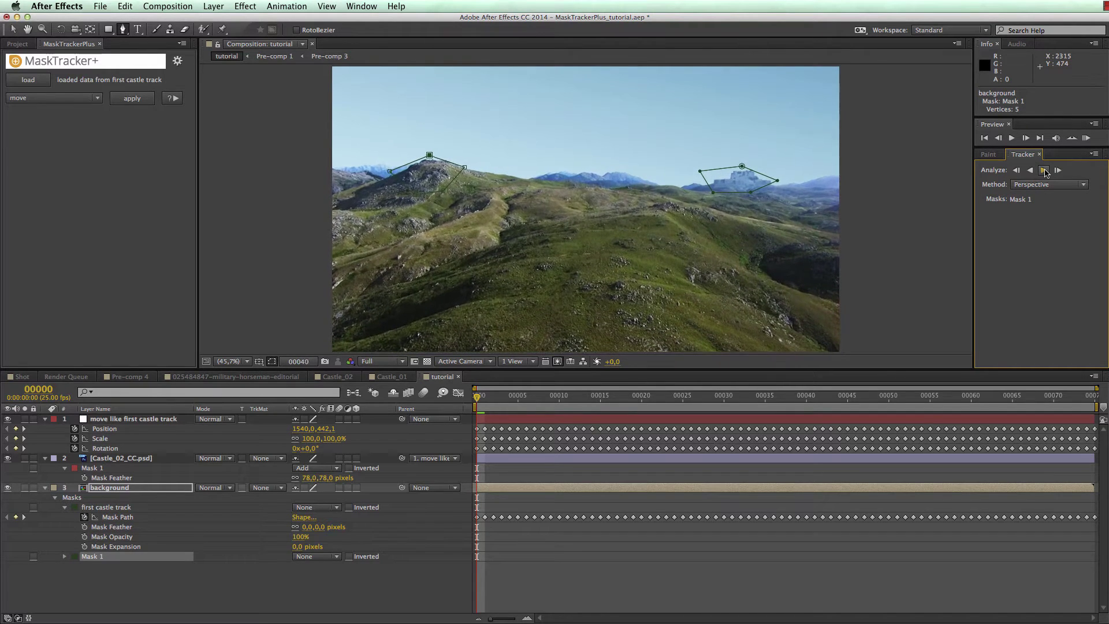
Rename the mask 'second castle track' and set its mode to None
key("Return")
type("second castle")
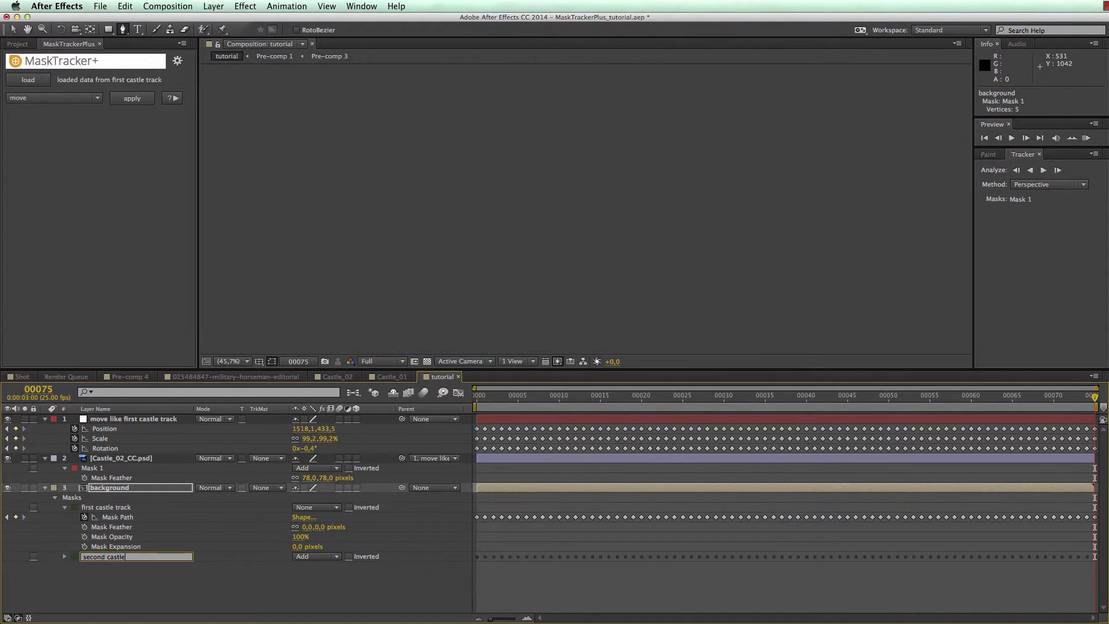
type(" track")
key("Return")
left_click(316, 557)
left_click(319, 566)
Return to the first frame and select Castle_01_CC.psd in the Project panel
key("Home")
left_click(17, 44)
left_click(51, 147)
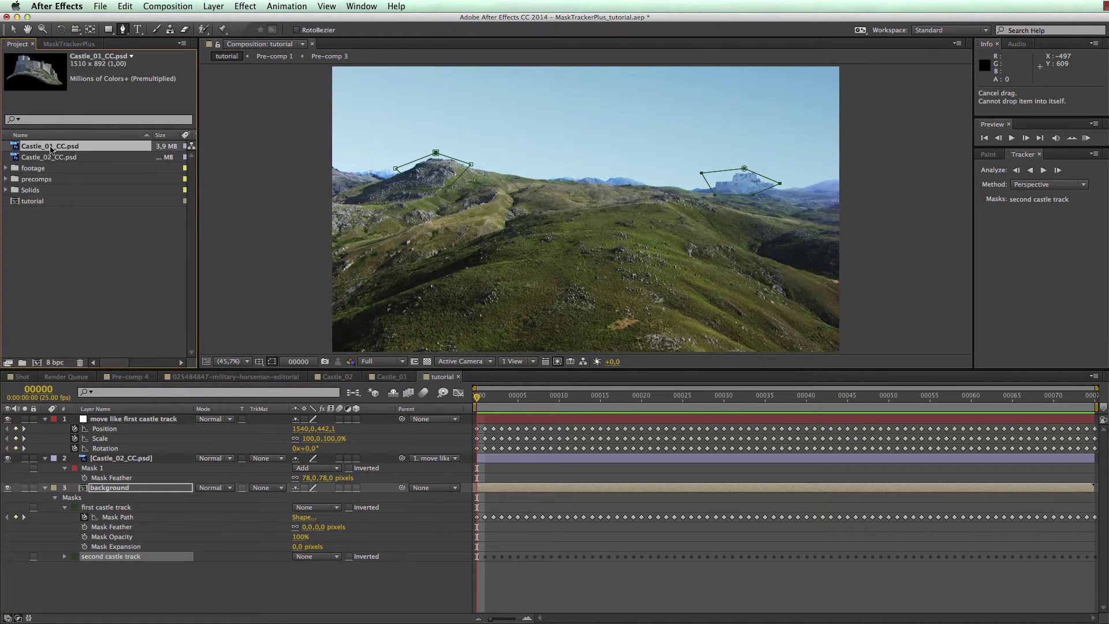
Add Castle_01_CC.psd to the comp and load the second castle track into MaskTracker+
left_click_drag(51, 149, 574, 212)
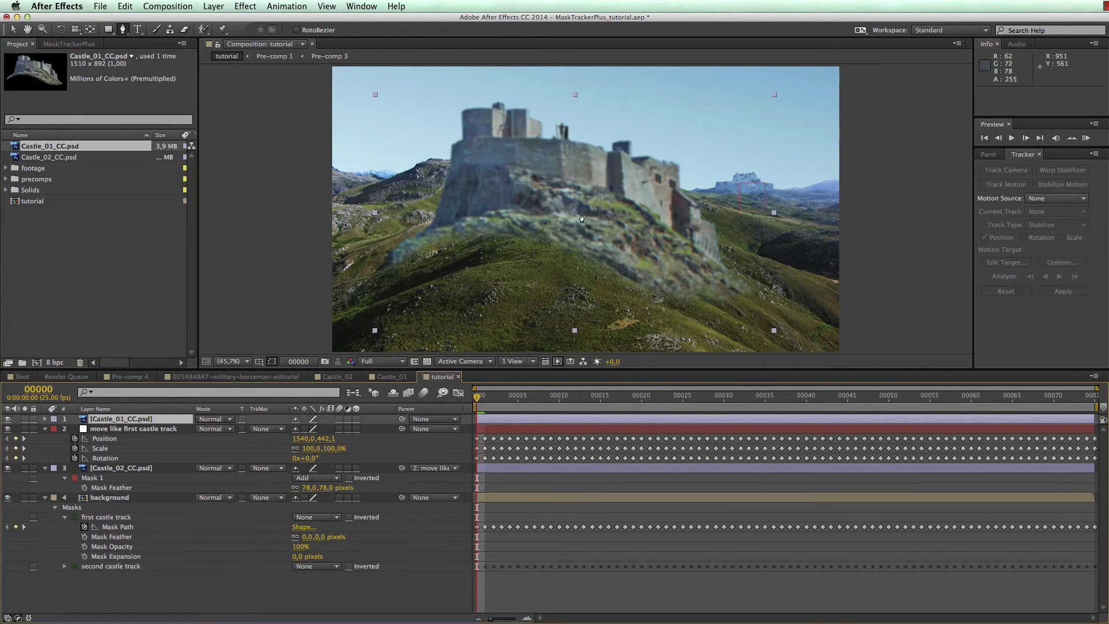
left_click(69, 44)
left_click(116, 567)
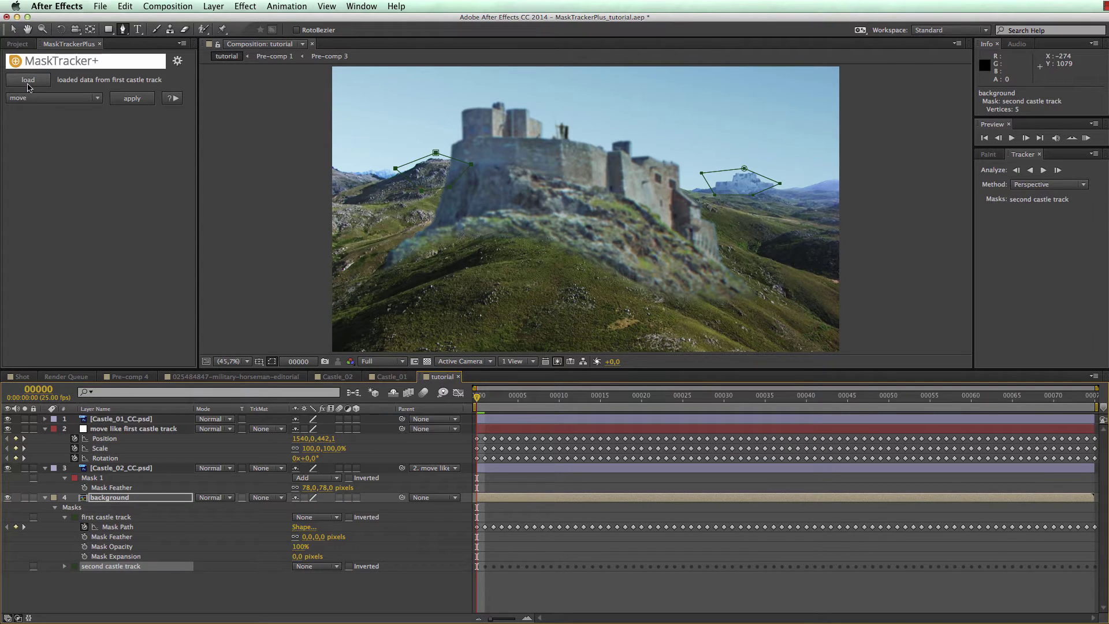
left_click(28, 80)
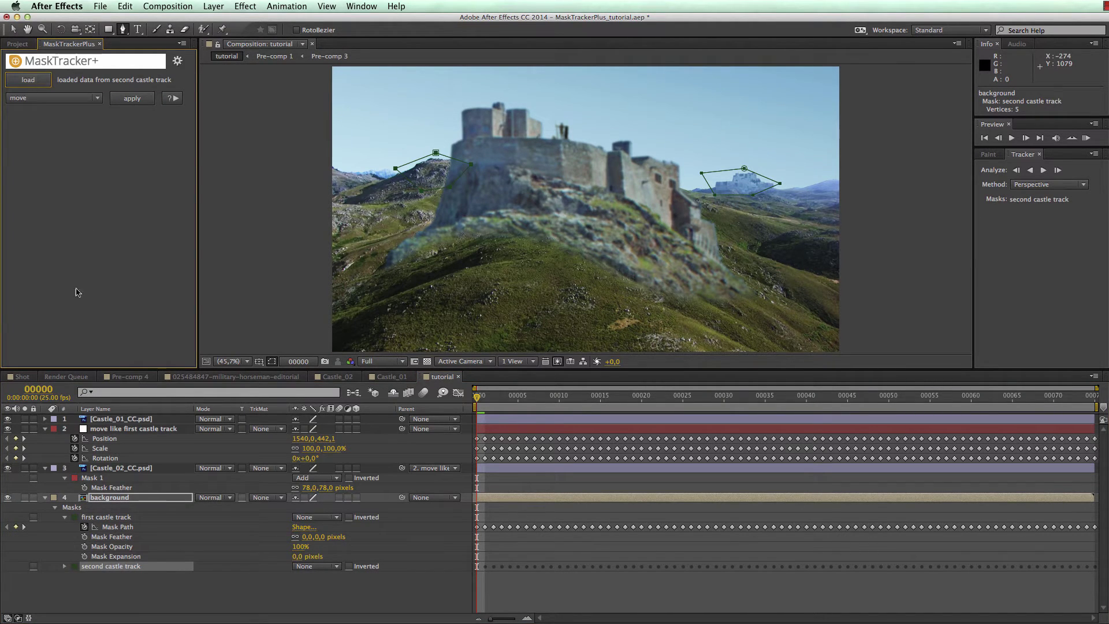
left_click(119, 418)
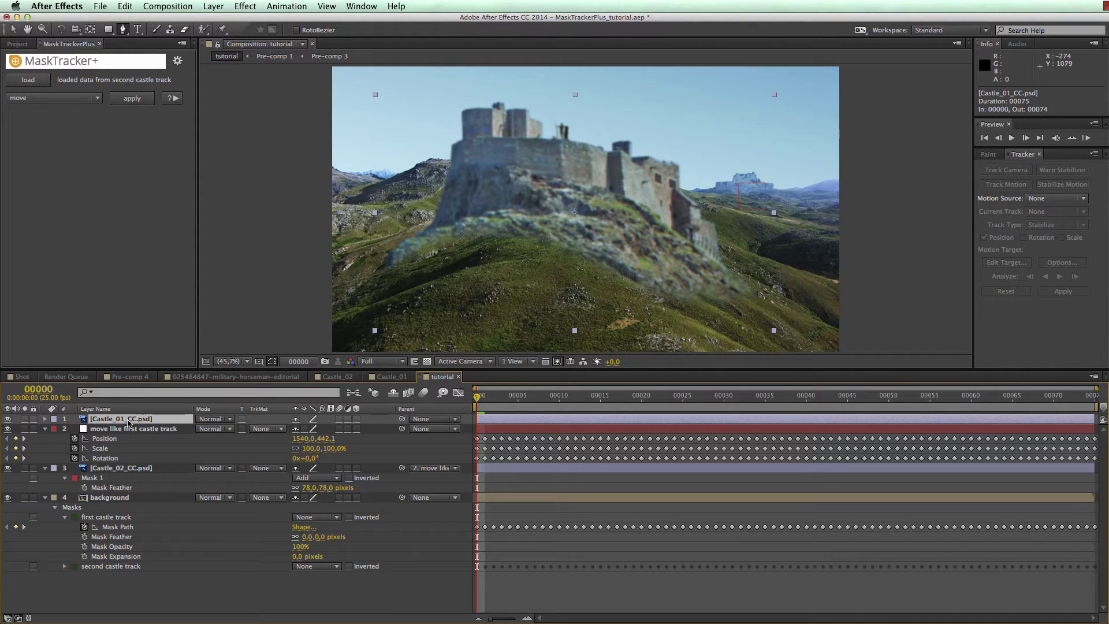
Apply the second castle track to Castle_01 as a corner pin using CC Power Pin
left_click(97, 98)
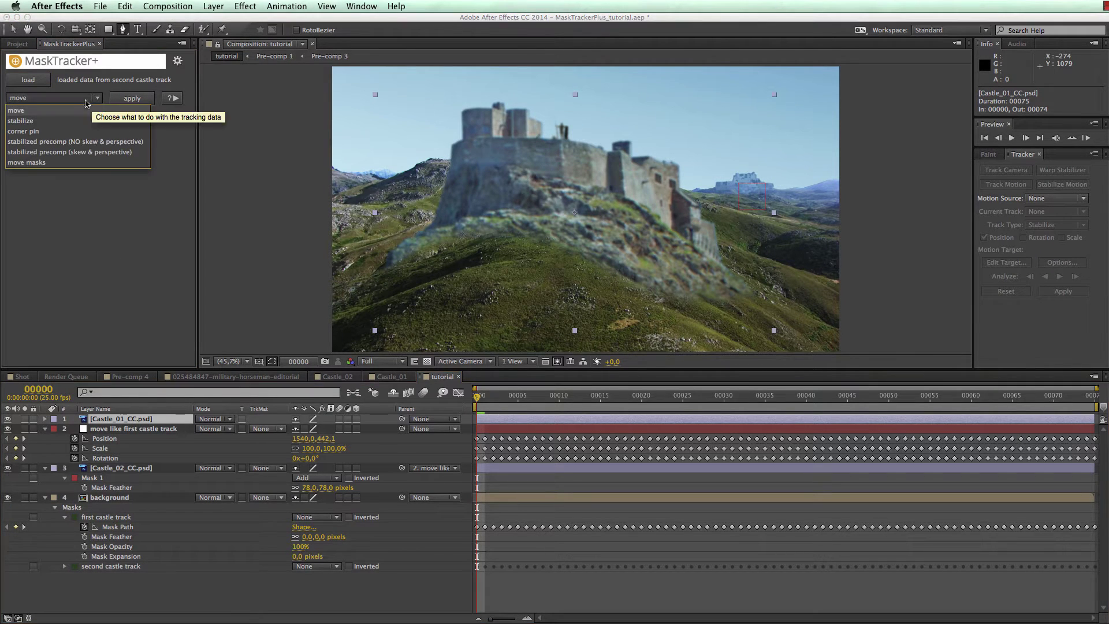
left_click(34, 132)
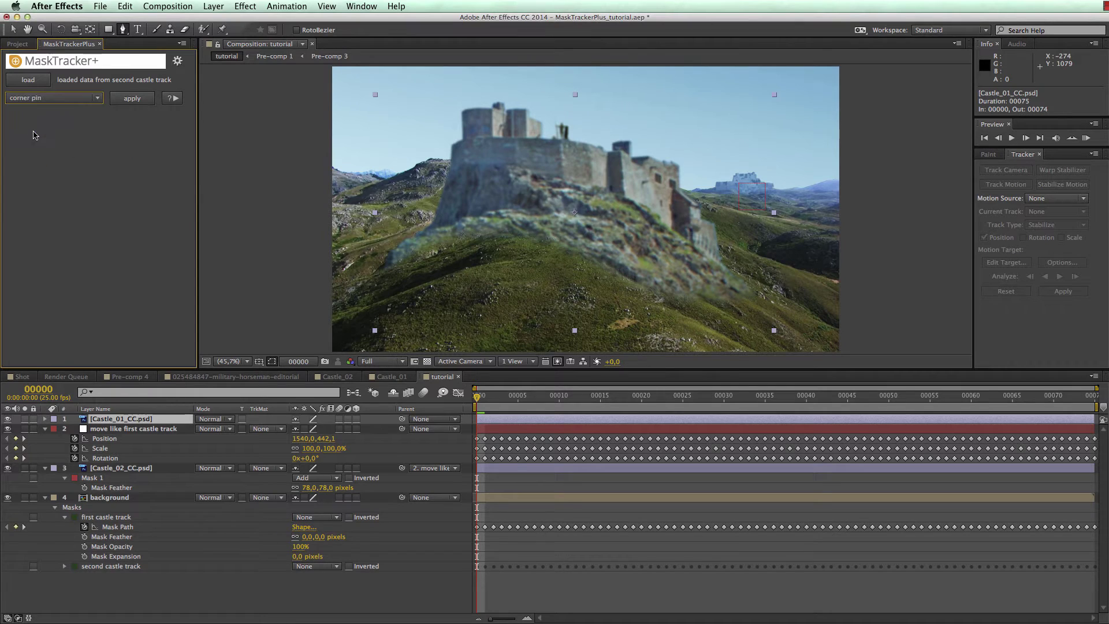
left_click(125, 99)
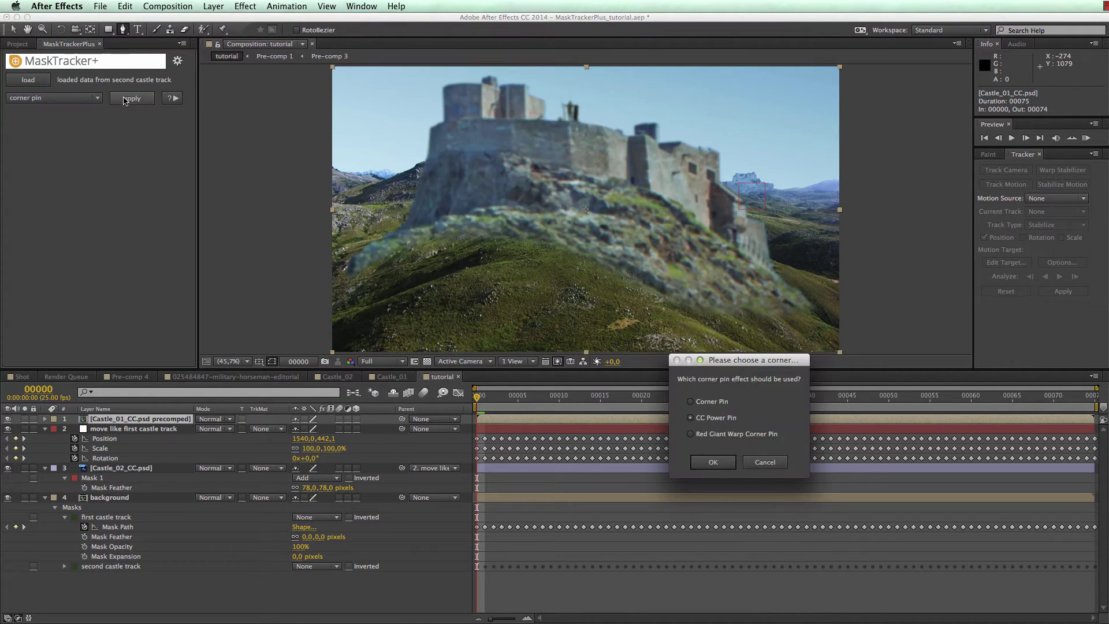
left_click_drag(736, 364, 234, 162)
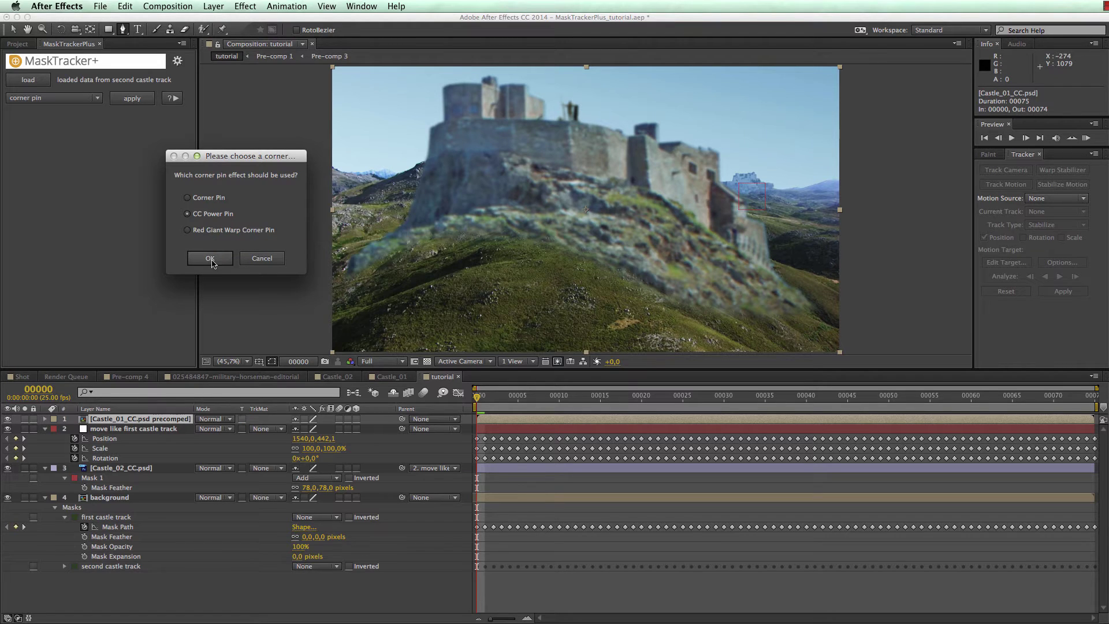
left_click(210, 259)
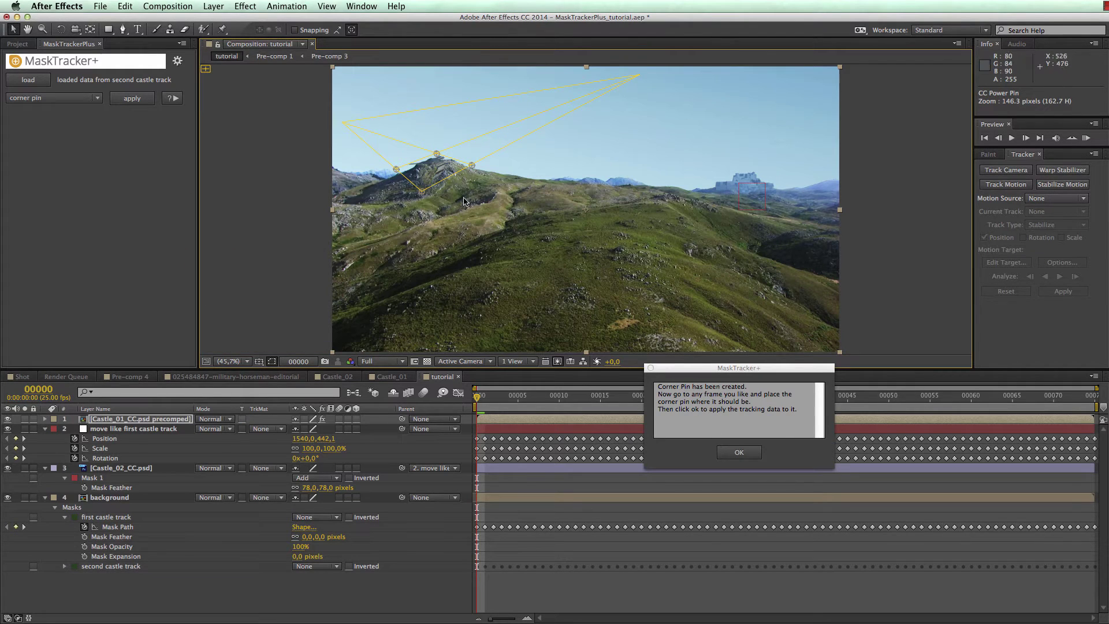
Drag the four CC Power Pin corners to fit the castle onto the left hilltop
left_click_drag(423, 191, 373, 132)
left_click_drag(472, 165, 501, 115)
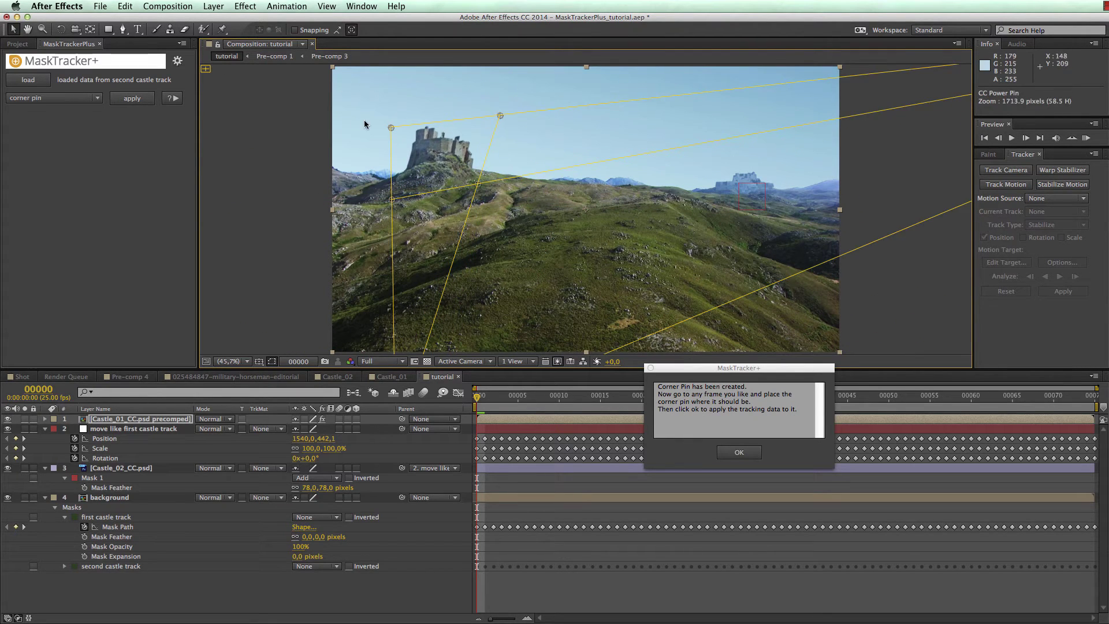
left_click_drag(386, 195, 394, 184)
left_click_drag(430, 333, 478, 184)
left_click_drag(373, 131, 399, 132)
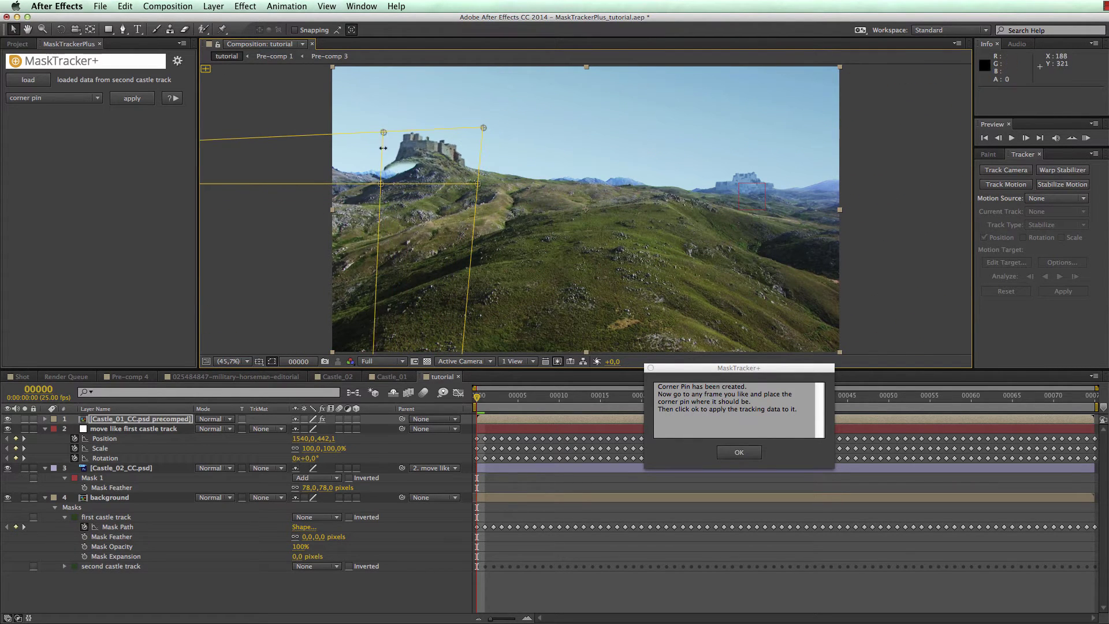
left_click_drag(500, 115, 483, 127)
left_click_drag(478, 184, 495, 186)
left_click_drag(395, 183, 410, 186)
left_click_drag(397, 131, 414, 131)
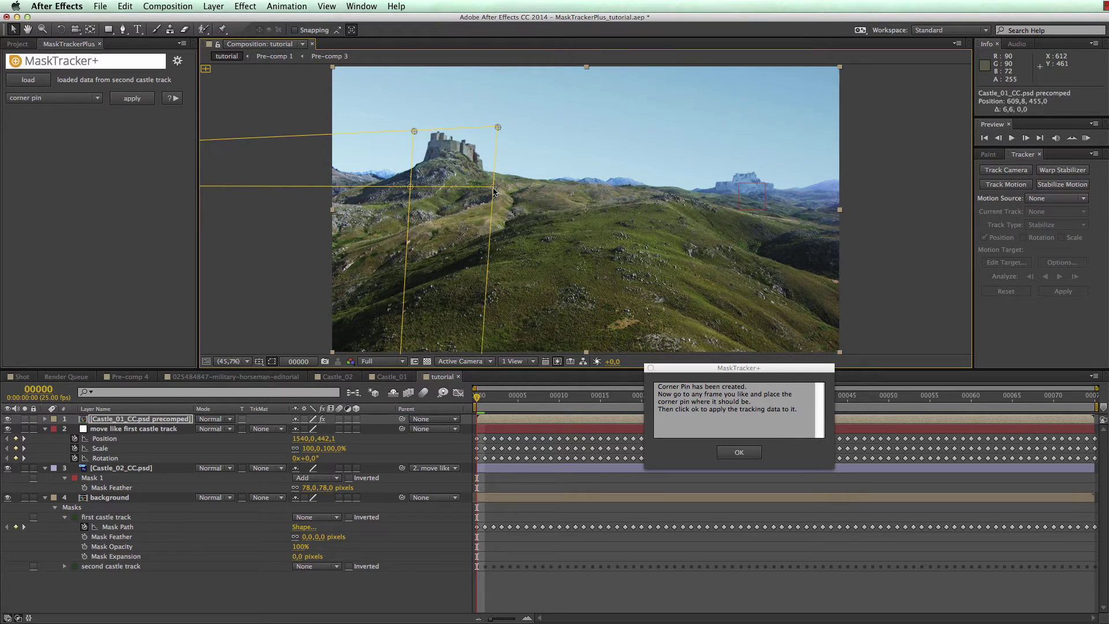
left_click_drag(483, 127, 500, 129)
left_click_drag(415, 131, 410, 130)
left_click_drag(496, 186, 497, 186)
left_click_drag(410, 186, 408, 188)
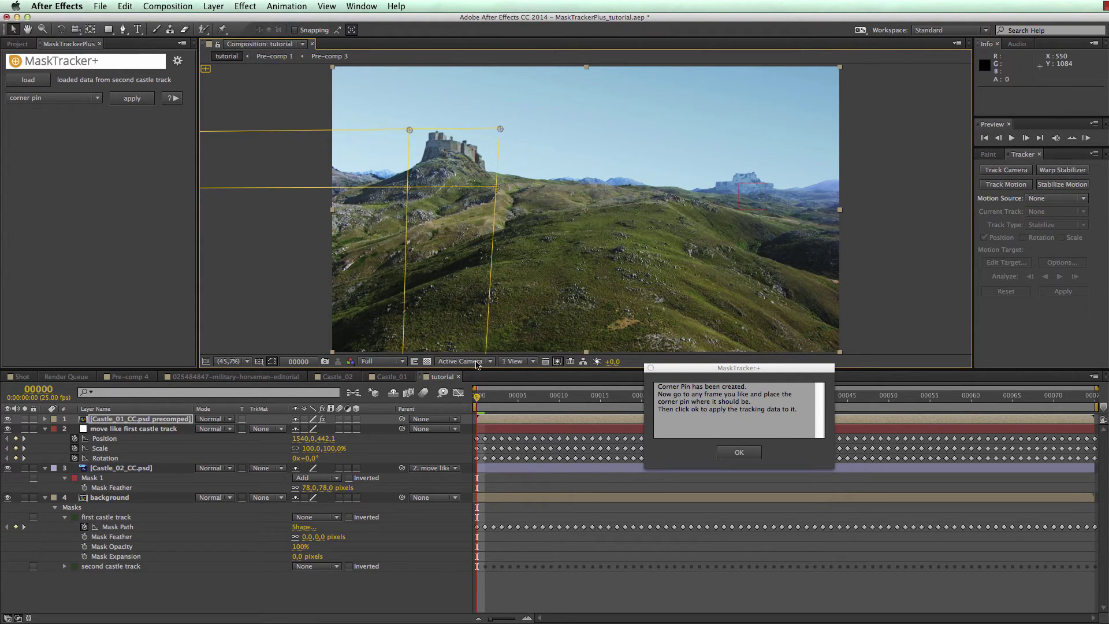
Check the placement at frame 56 and confirm applying the tracking data to the corner pin
mouse_move(477, 397)
left_mouse_down()
mouse_move(938, 415)
mouse_move(809, 399)
mouse_move(363, 396)
mouse_move(581, 401)
mouse_move(478, 398)
left_mouse_up()
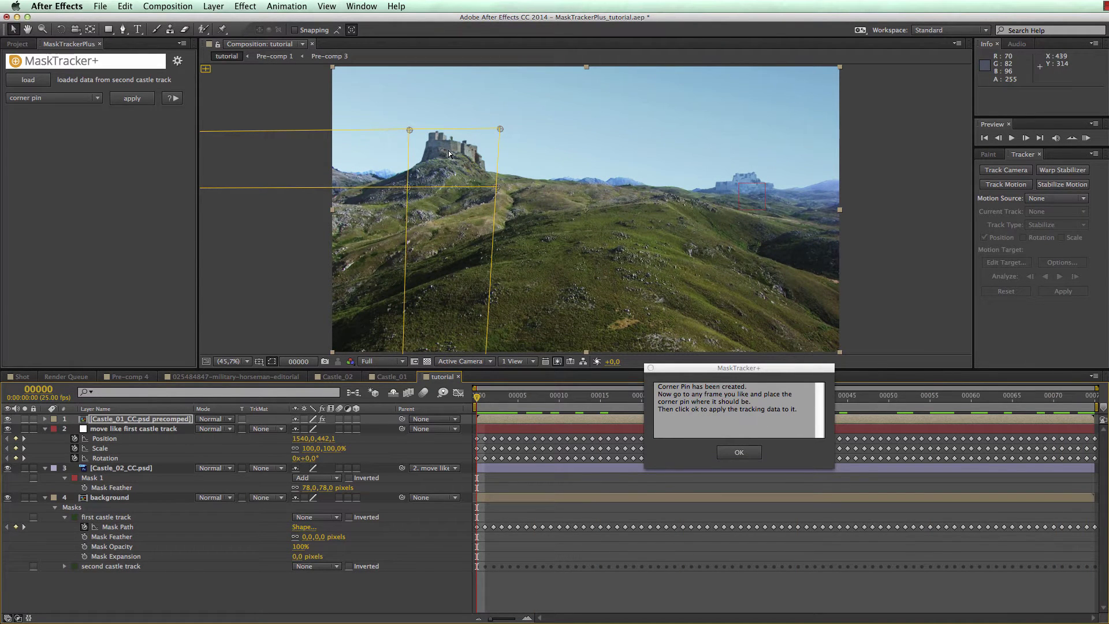
left_click(699, 438)
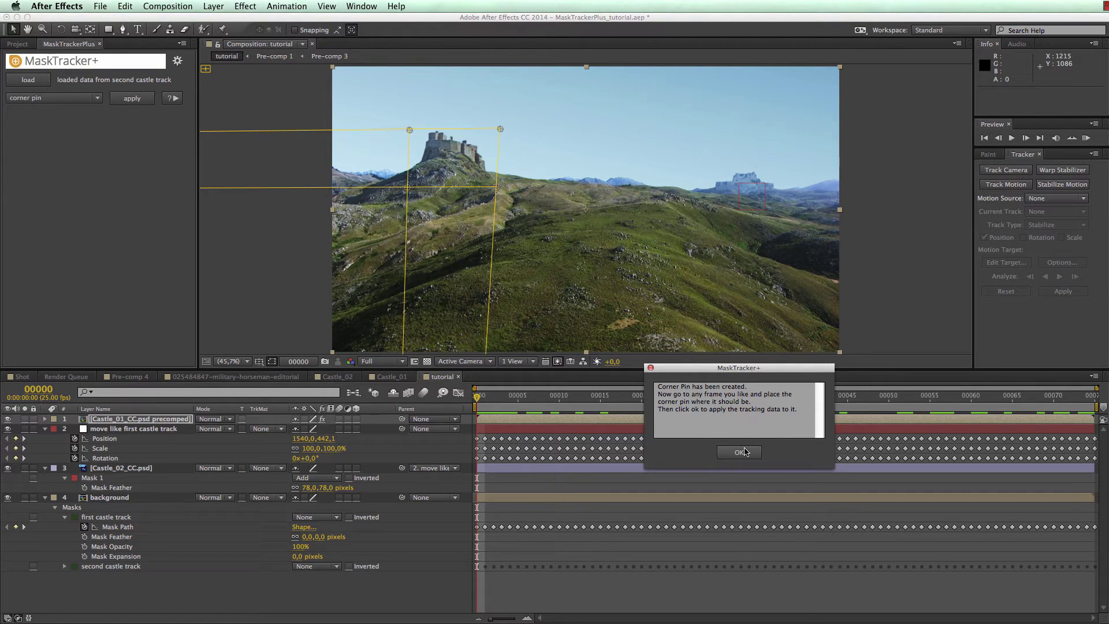
left_click(745, 452)
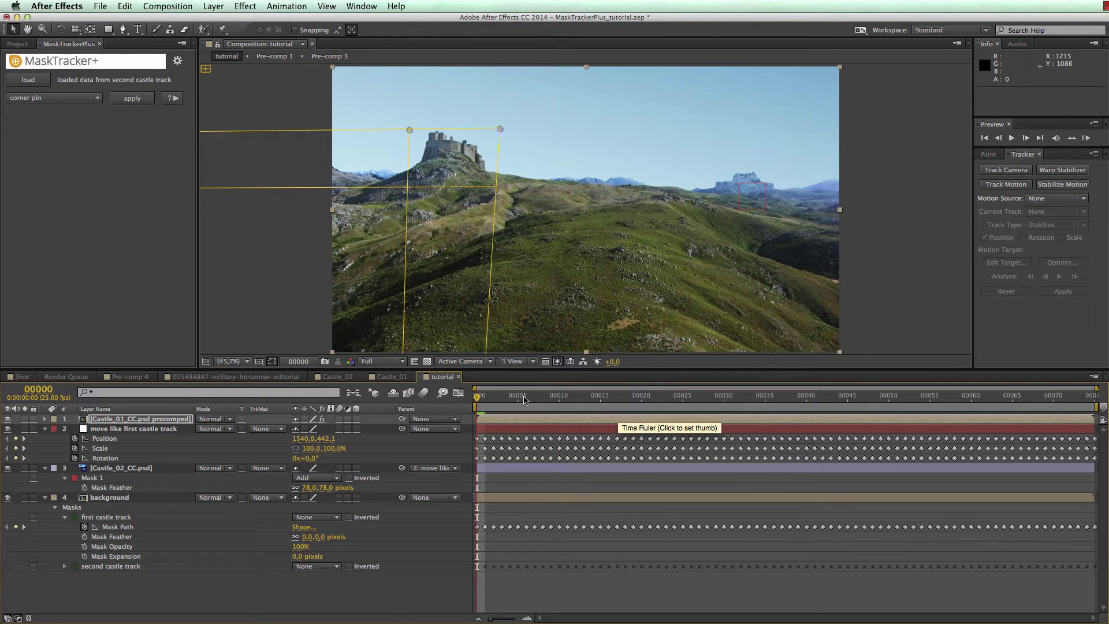
left_click_drag(524, 399, 651, 396)
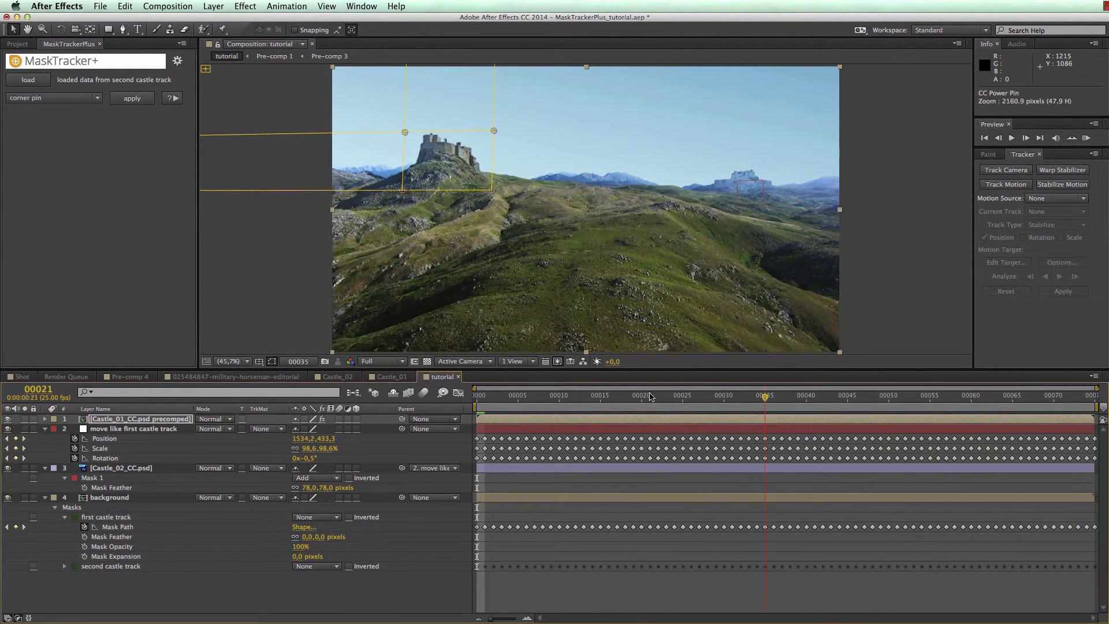
key("space")
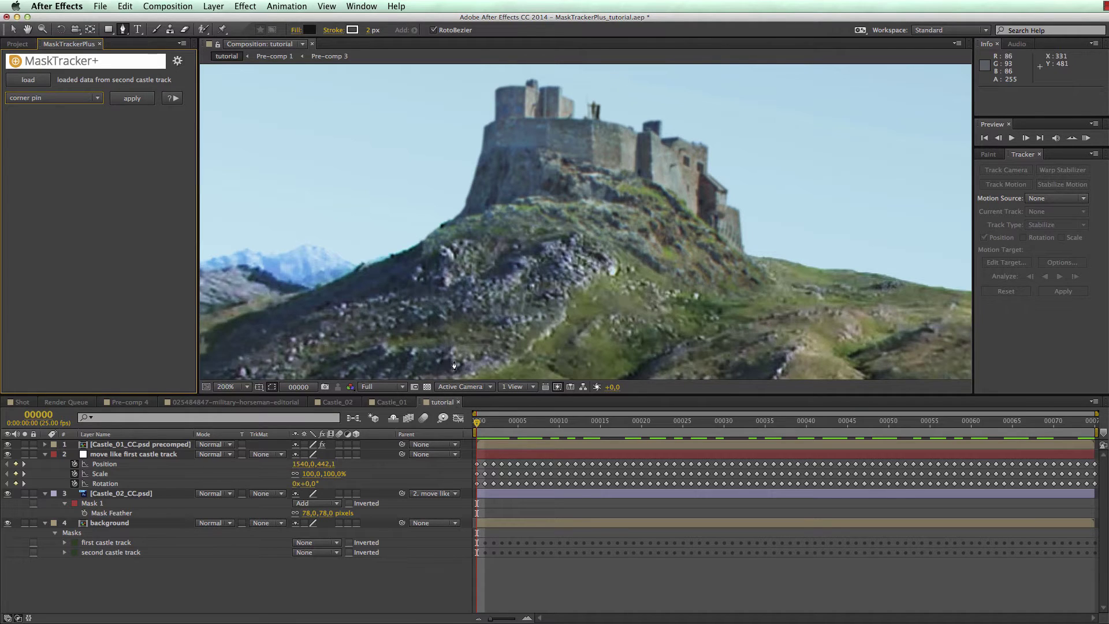
Flip Castle_01's visibility repeatedly to compare, leave it showing, and select the background layer
left_click(7, 452)
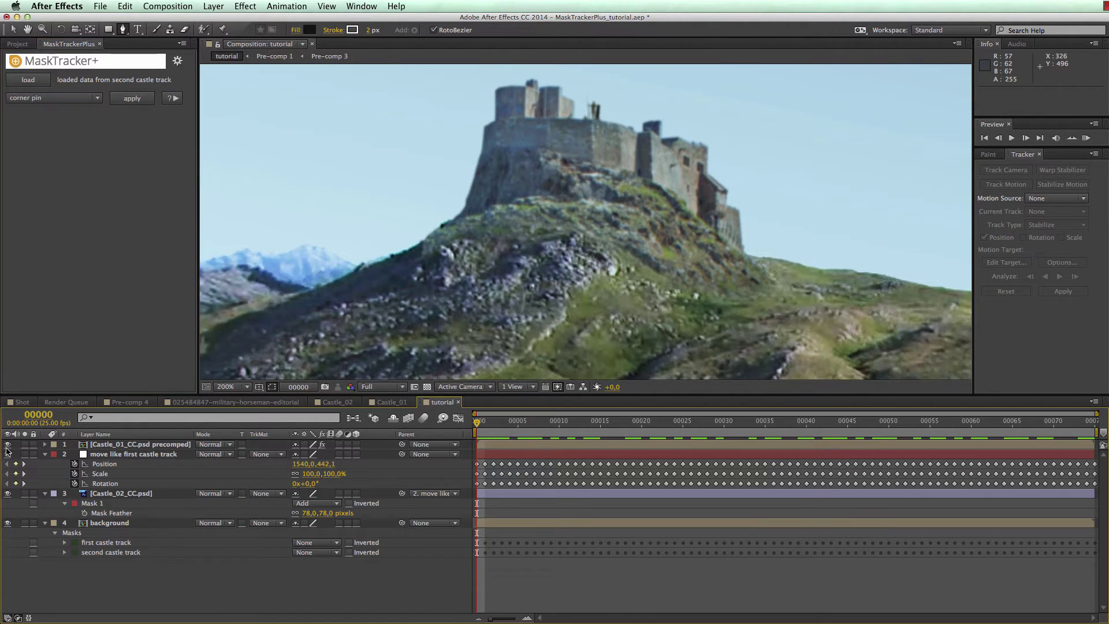
left_click(8, 446)
left_click(8, 446)
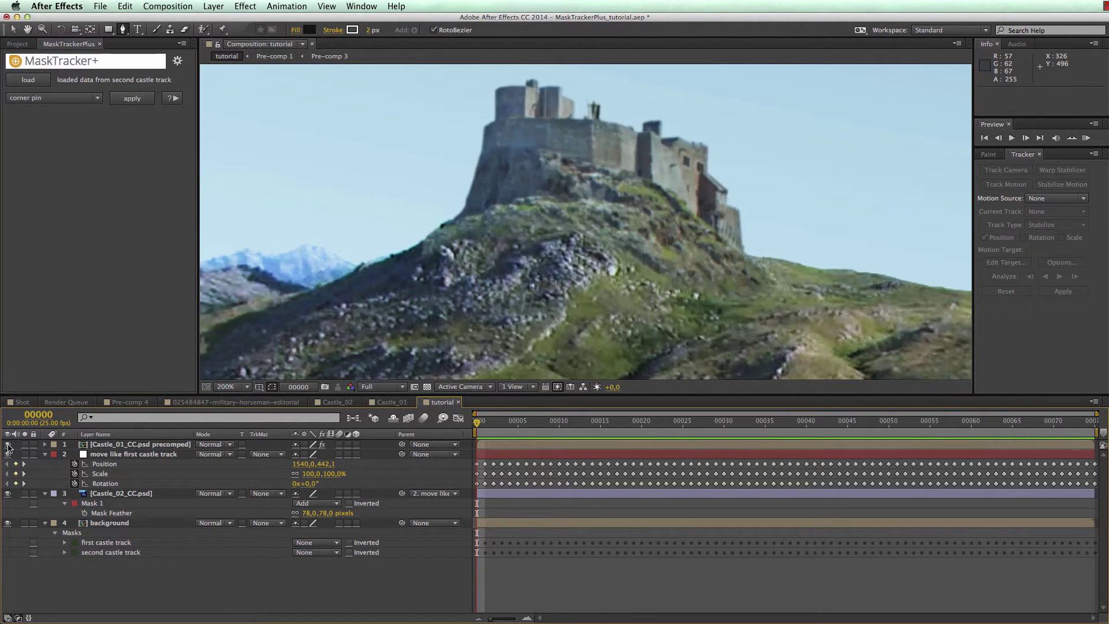
left_click(8, 446)
left_click(8, 446)
left_click(8, 446)
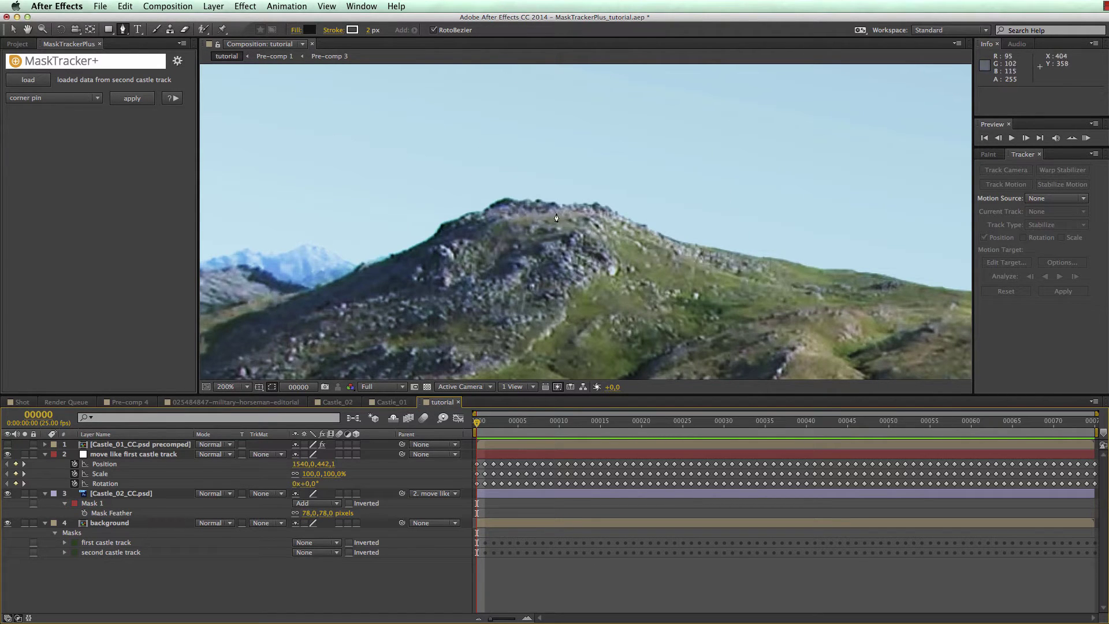
left_click(8, 446)
left_click(8, 446)
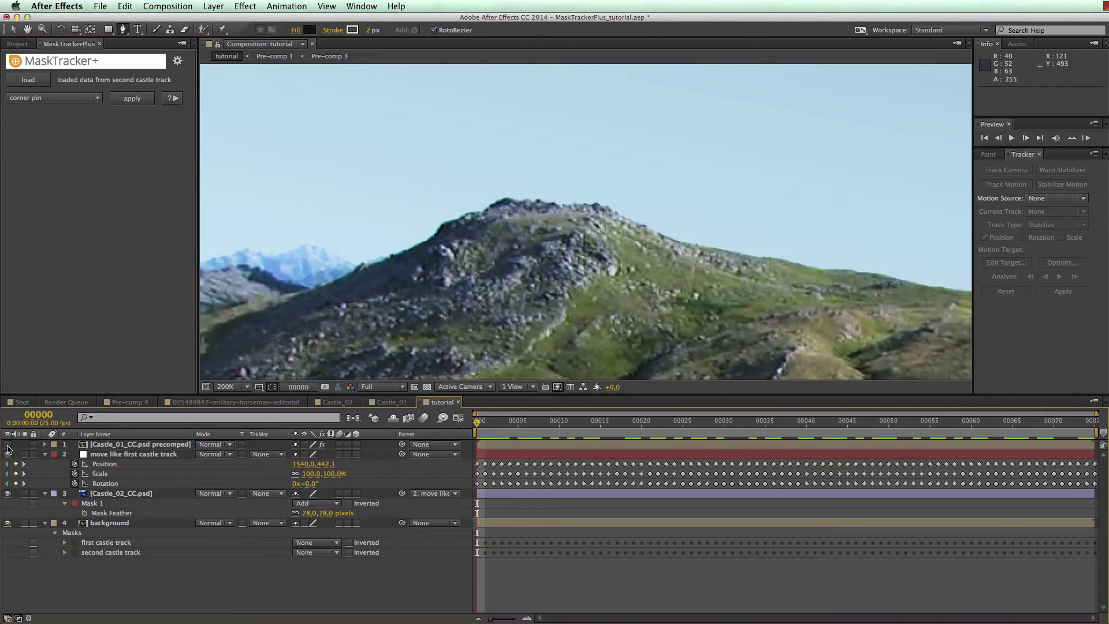
left_click(8, 446)
left_click(8, 446)
left_click(8, 446)
left_click(8, 446)
left_click(8, 446)
left_click(8, 446)
left_click(8, 446)
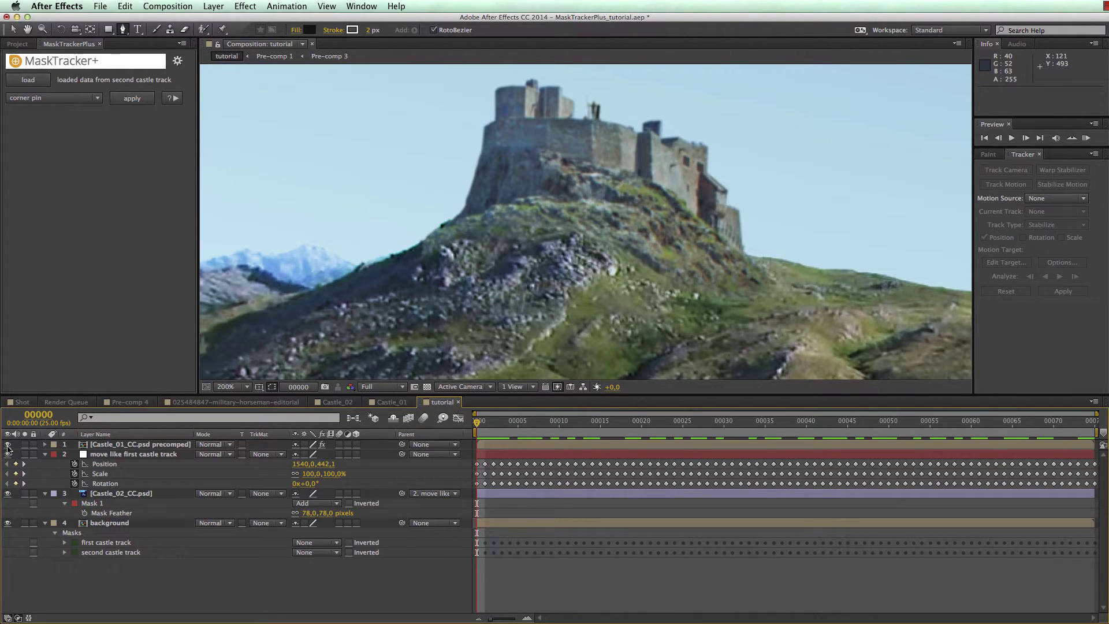
left_click(120, 525)
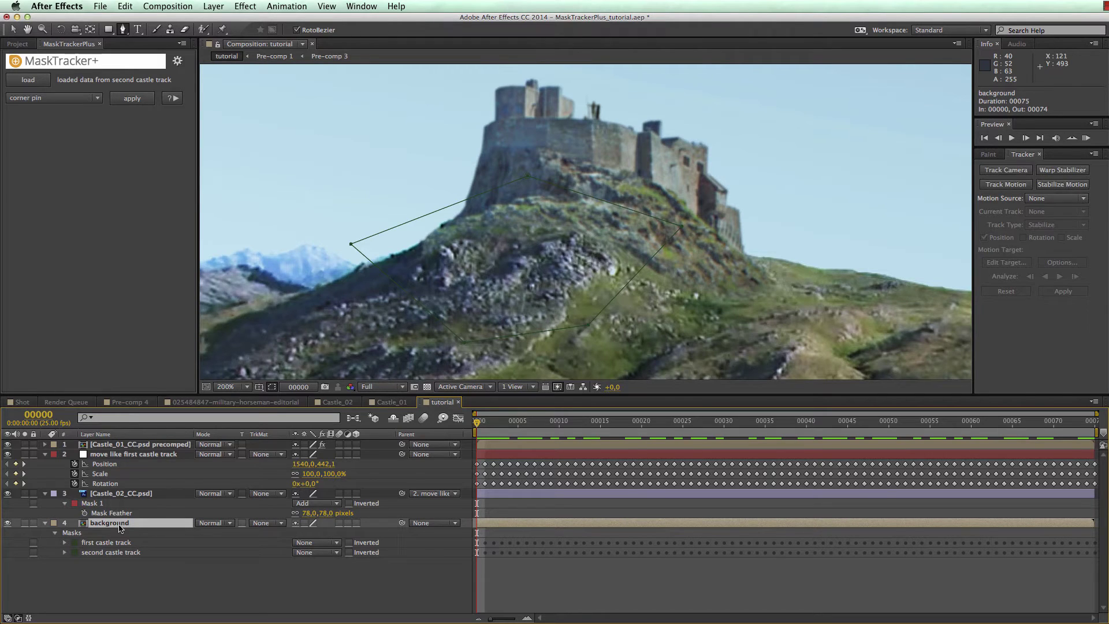
Duplicate the background layer, rename the copy 'foreground' and move it to the top
key("super+d")
key("Return")
type("foreground")
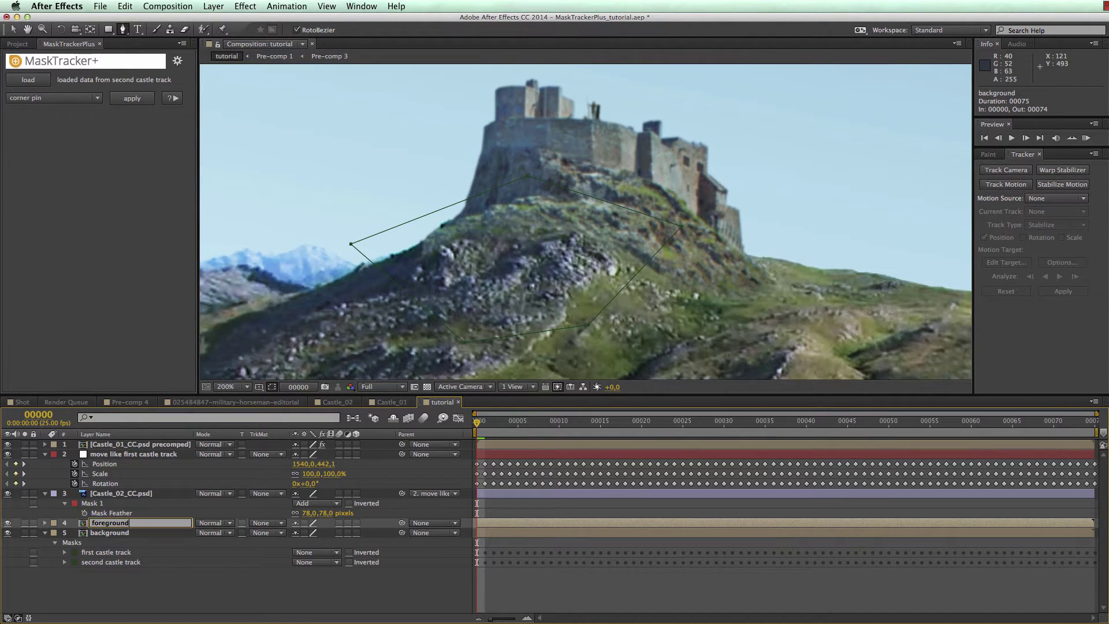
key("Return")
left_click_drag(116, 524, 126, 445)
Draw an elliptical pen mask on foreground over the slope below the castle
left_click(516, 217)
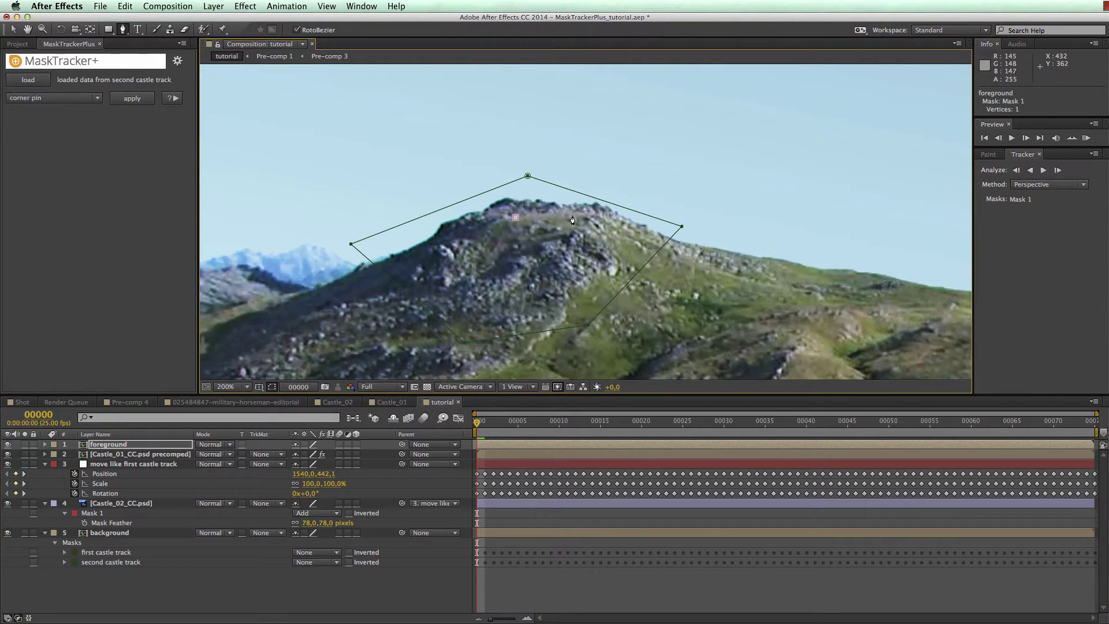
left_click(575, 212)
left_click(609, 220)
left_click(575, 249)
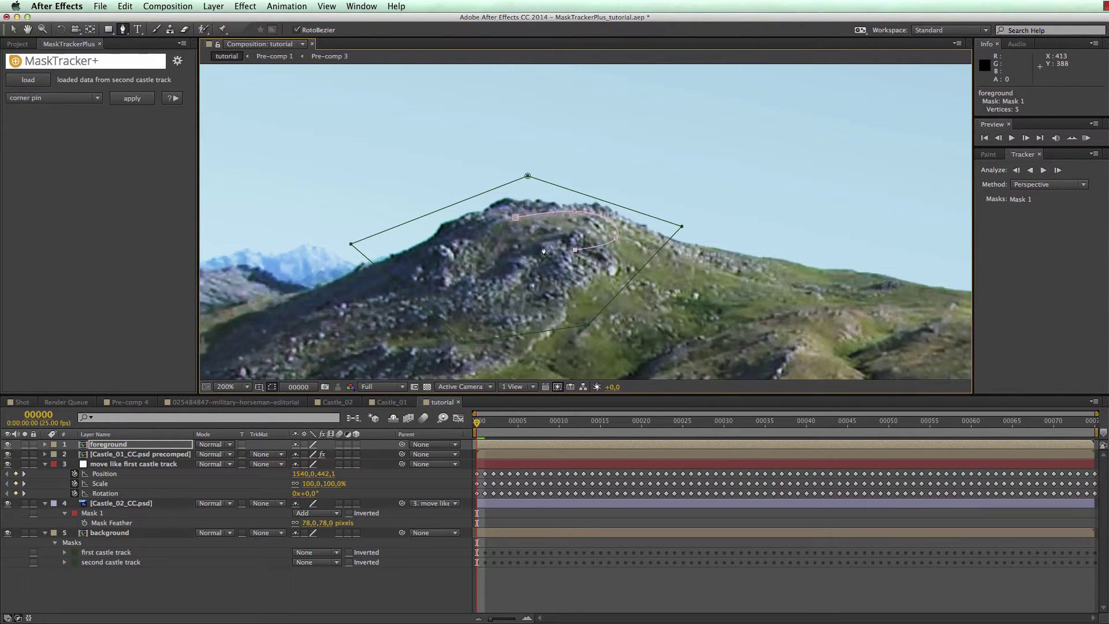
left_click(498, 240)
left_click(515, 217)
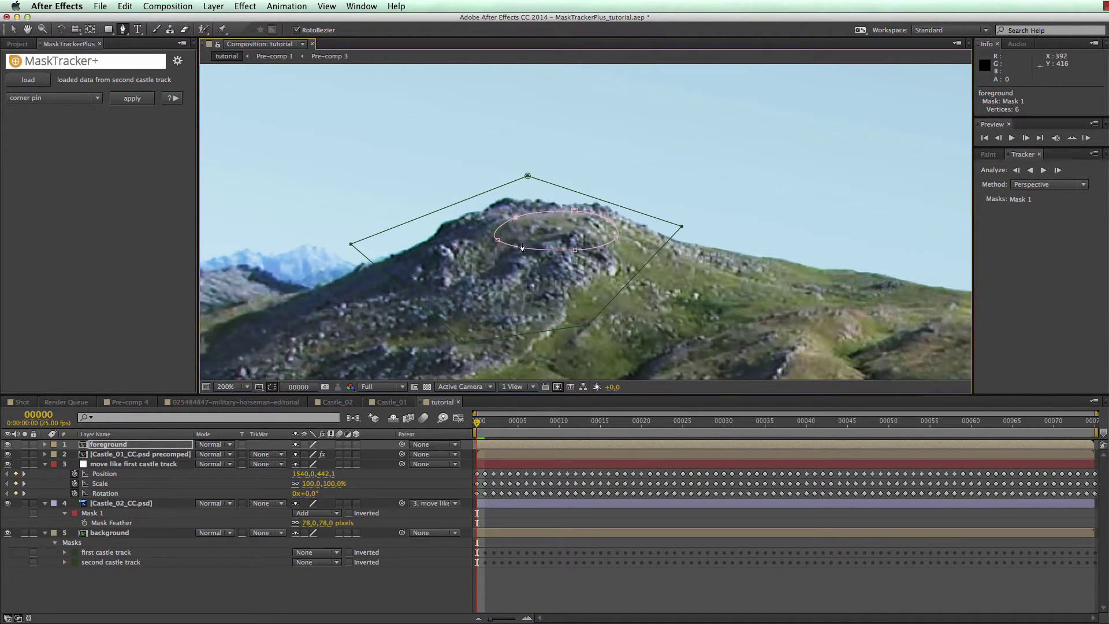
Check the masked foreground against the shot and set its Mask Feather to 11
left_click(7, 445)
left_click(8, 444)
left_click(8, 444)
left_click(8, 444)
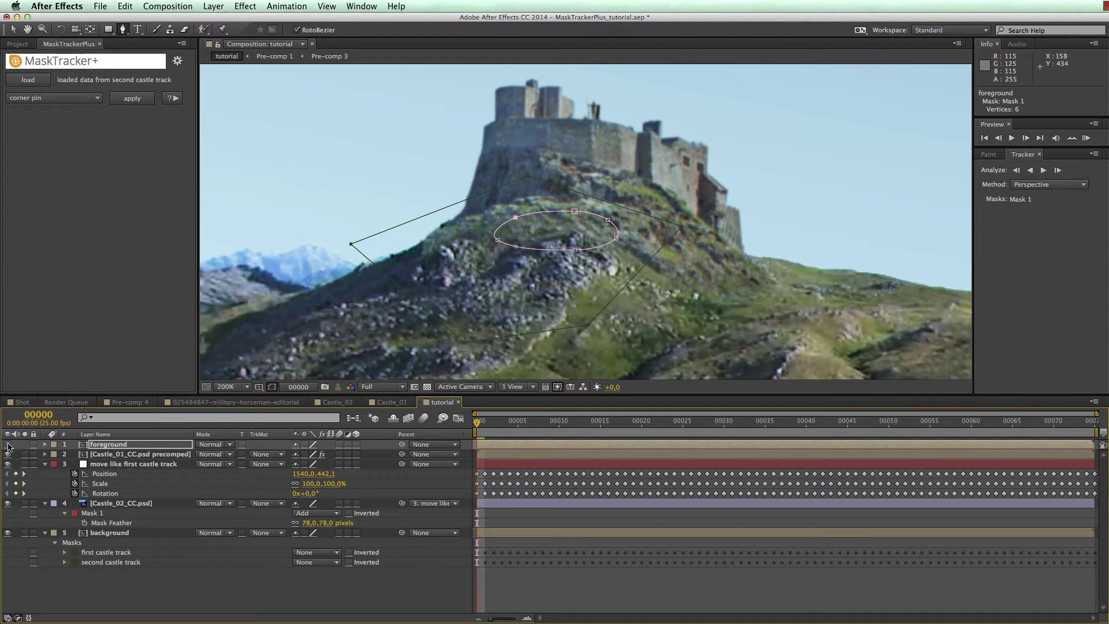
left_click(8, 445)
key("f")
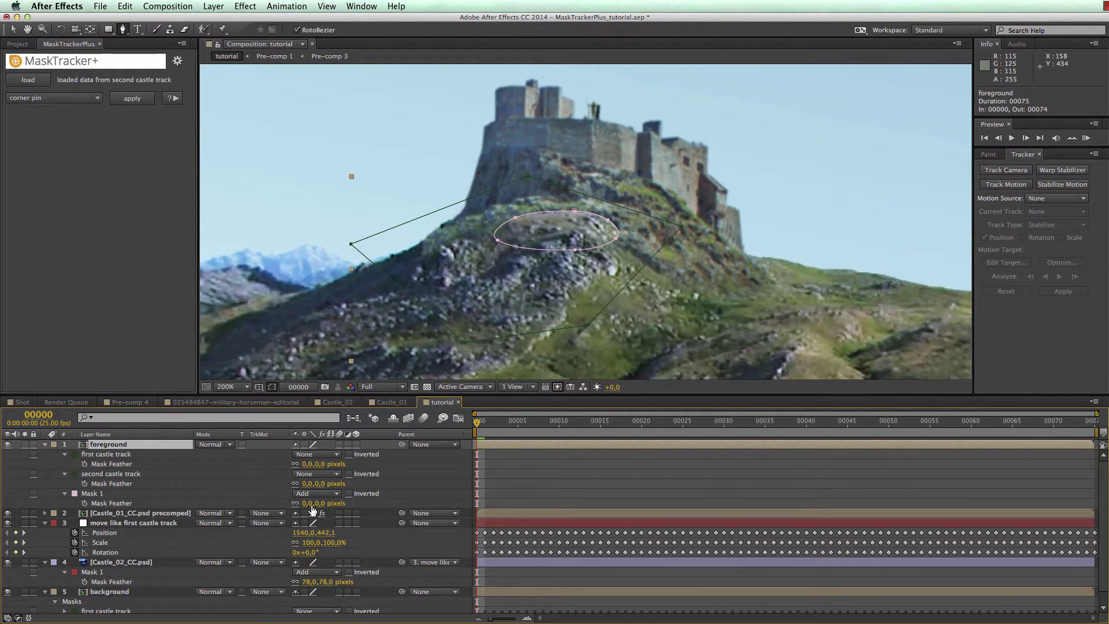
left_click_drag(312, 504, 214, 470)
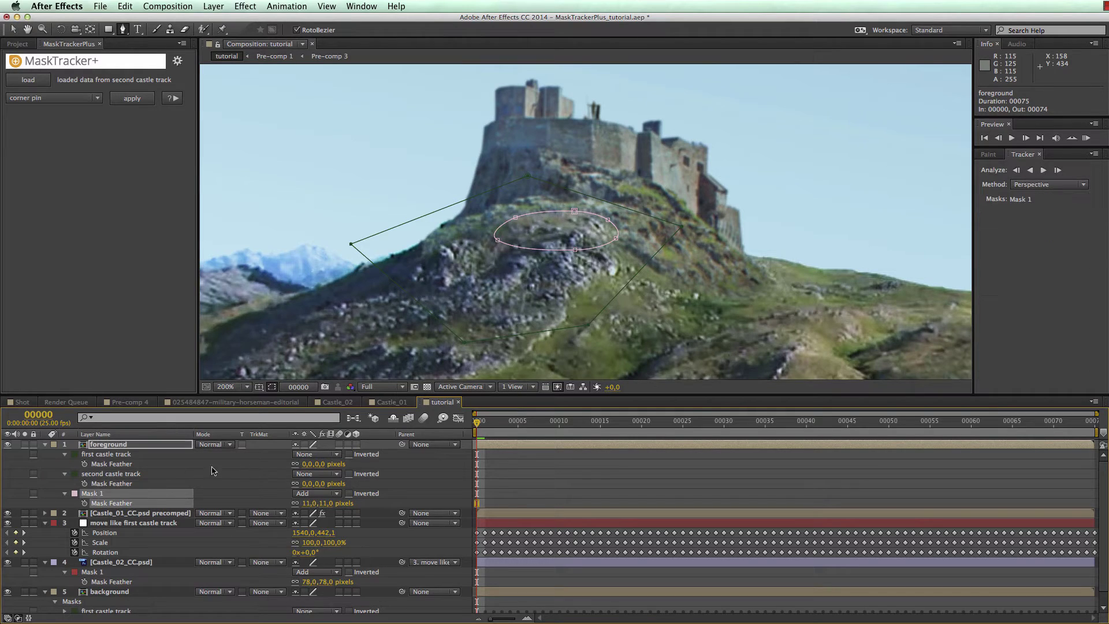
Delete the copied castle track masks from foreground and RAM preview the result
left_click(121, 475)
left_click(119, 455, "shift")
key("Delete")
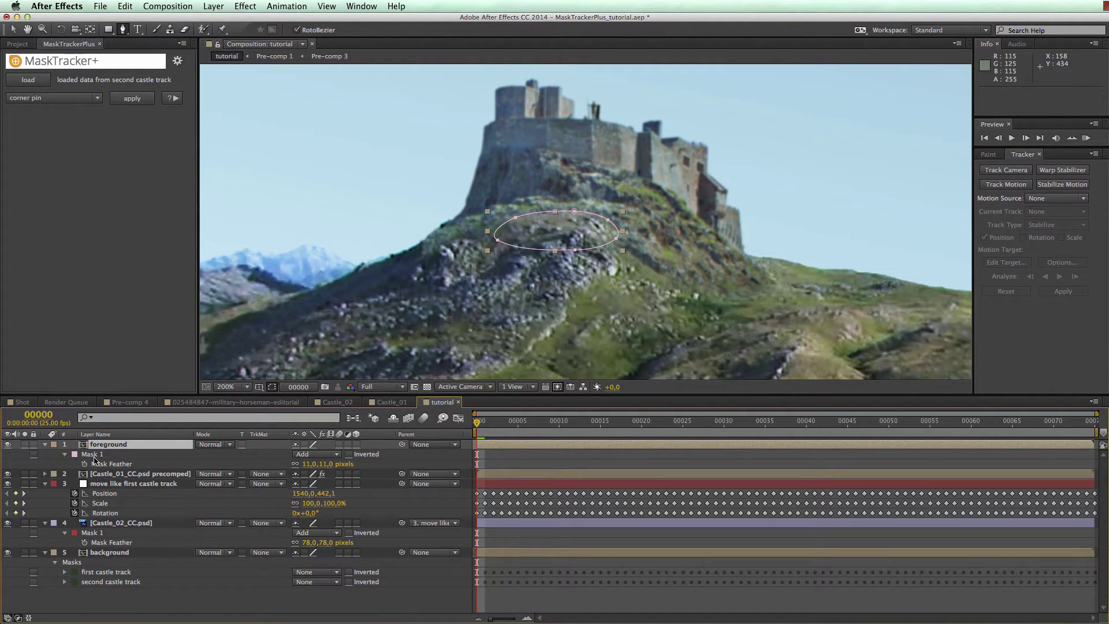
left_click(92, 454)
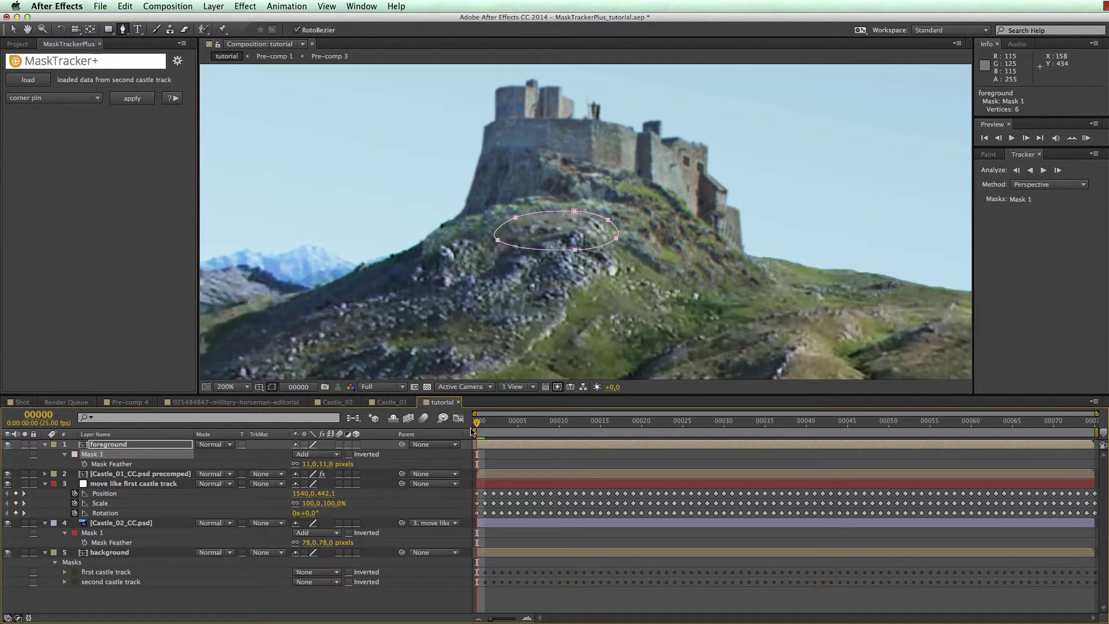
left_click_drag(477, 426, 887, 456)
key("KP_0")
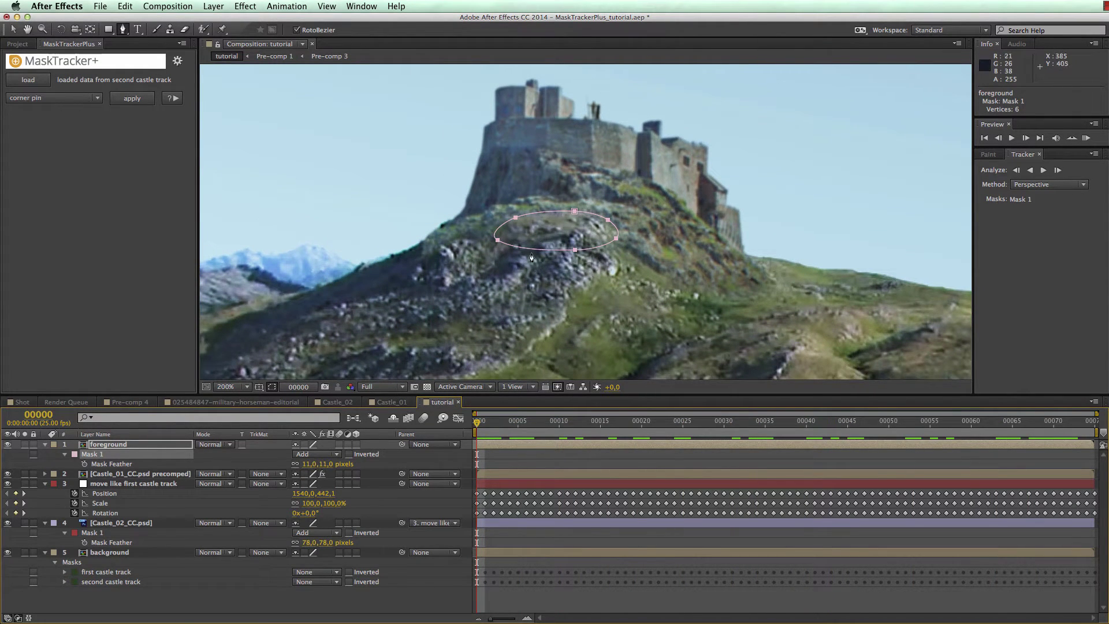
Load the second castle track into MaskTracker+ and apply it to foreground's Mask 1 in move masks mode
left_click(116, 582)
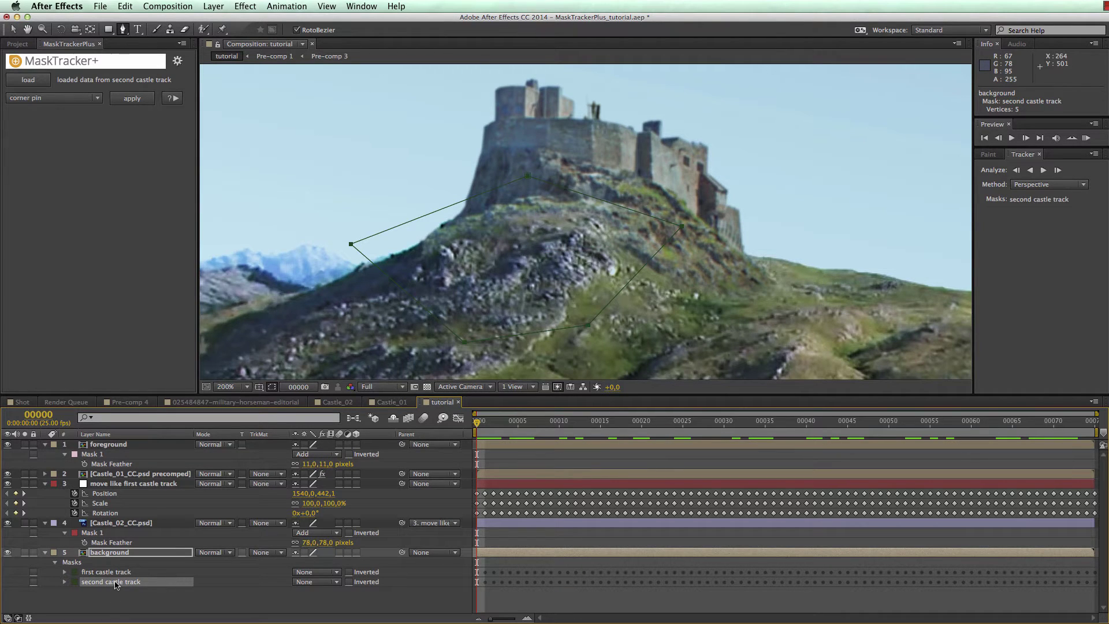
left_click(27, 80)
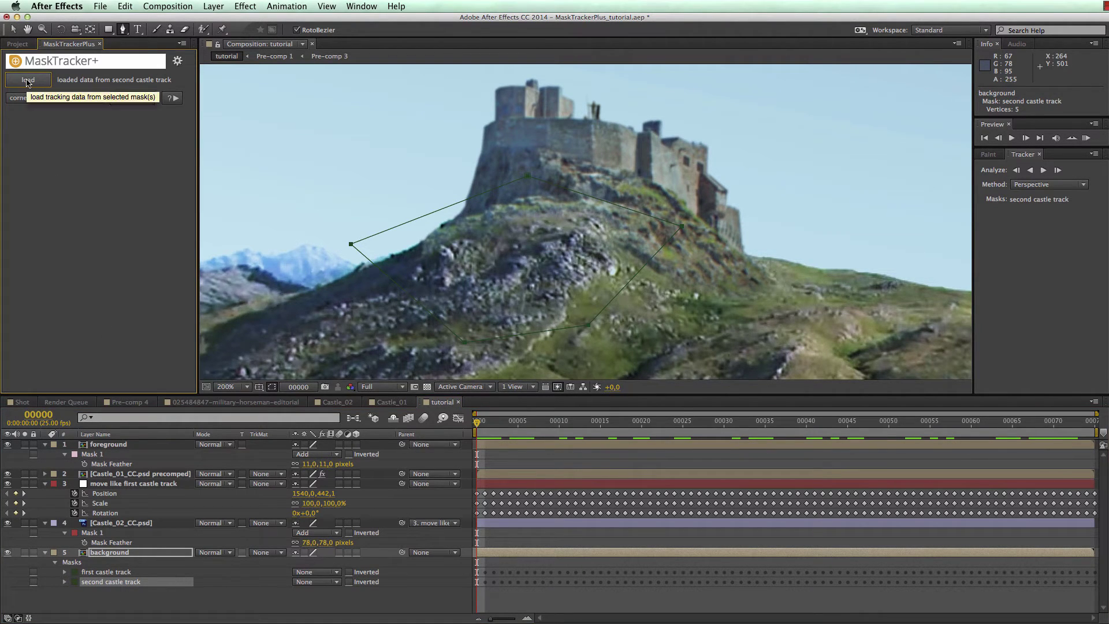
left_click(52, 97)
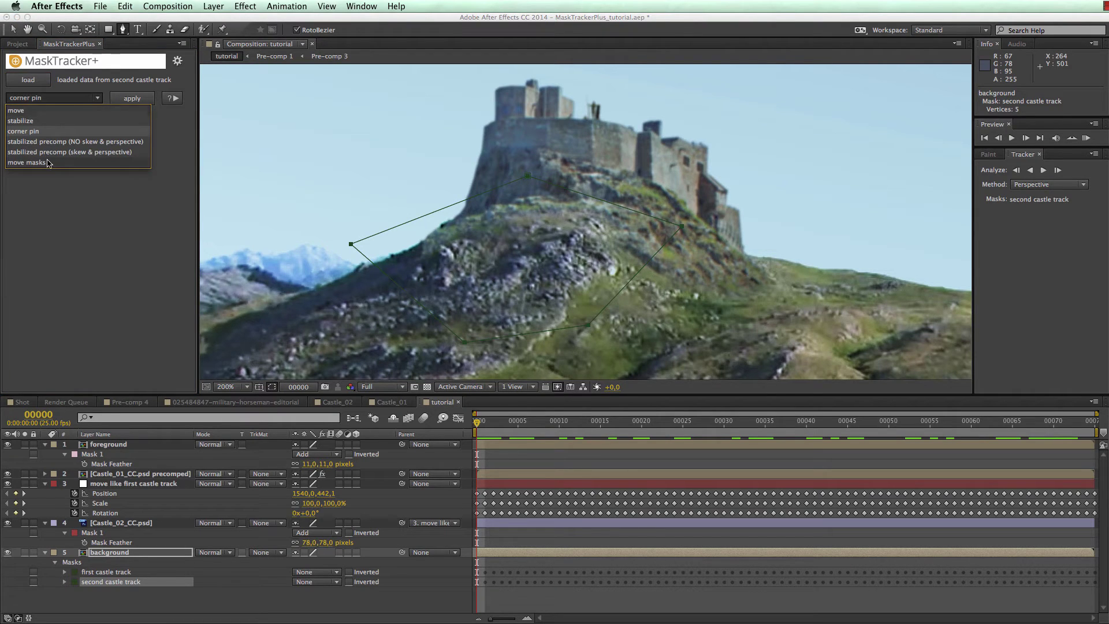
left_click(26, 162)
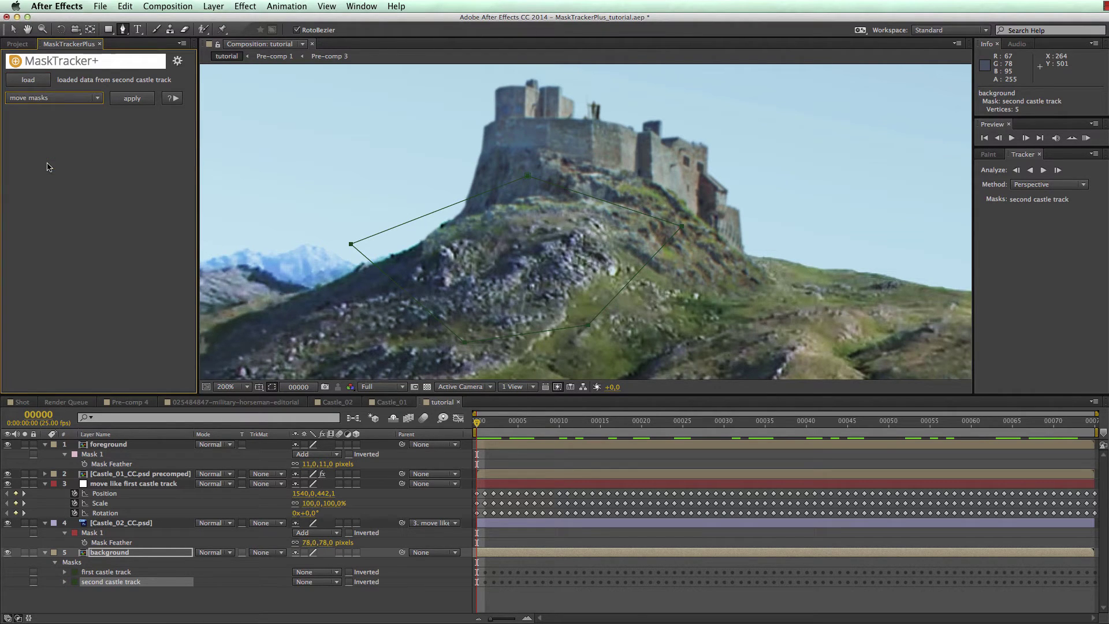
left_click(97, 454)
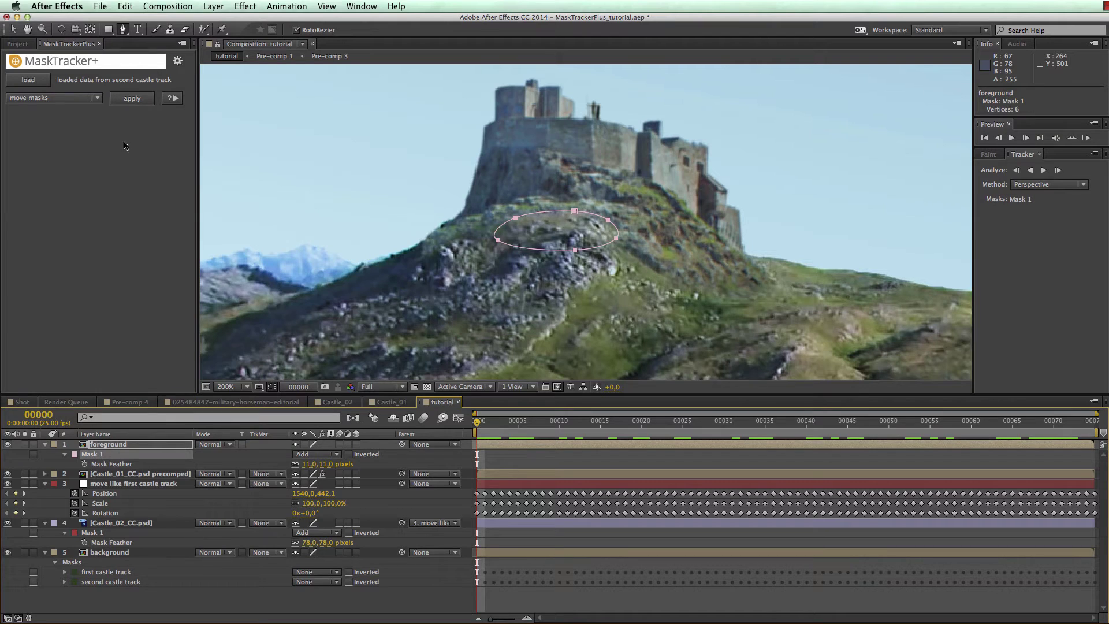
left_click(131, 99)
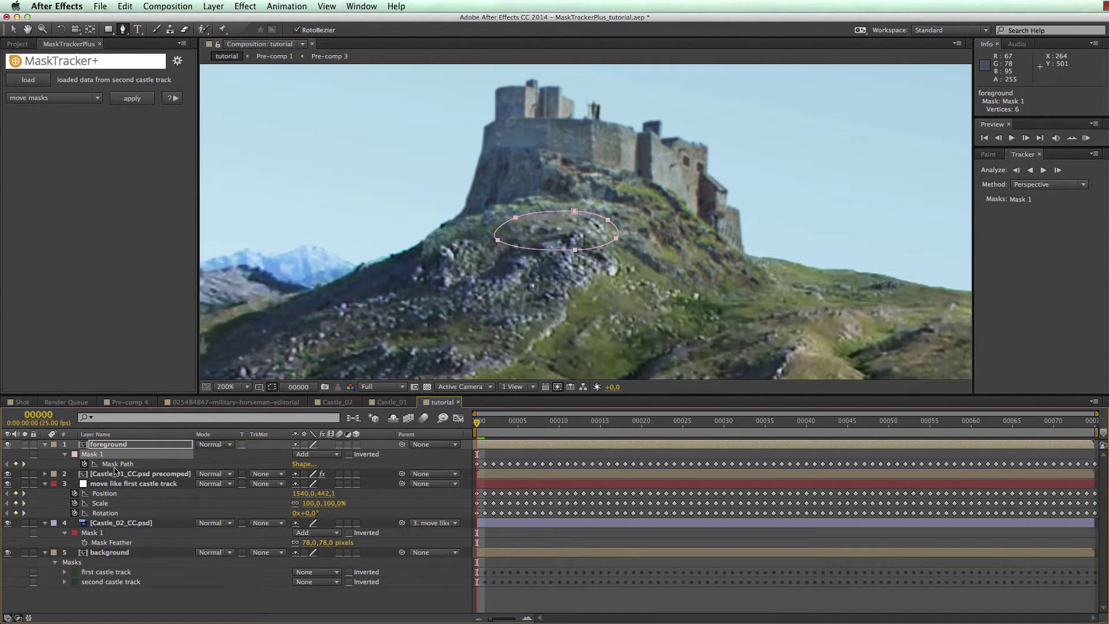
left_click_drag(478, 421, 849, 414)
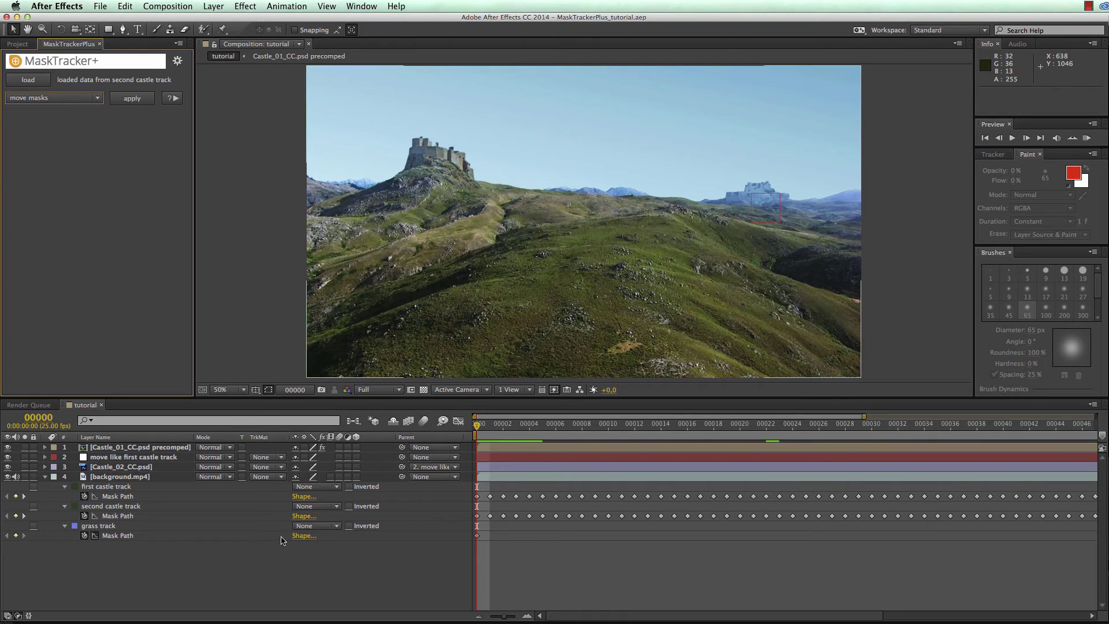
Track the grass track mask forward through about frame 29, then reselect only that mask
left_click(98, 526)
left_click(993, 154)
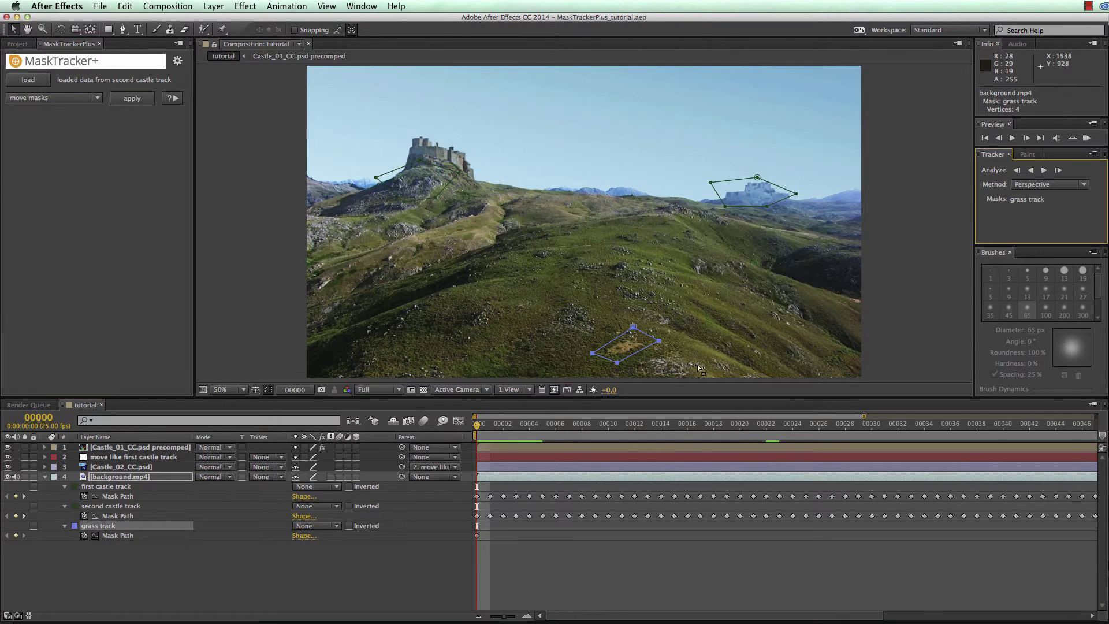
left_click(1043, 172)
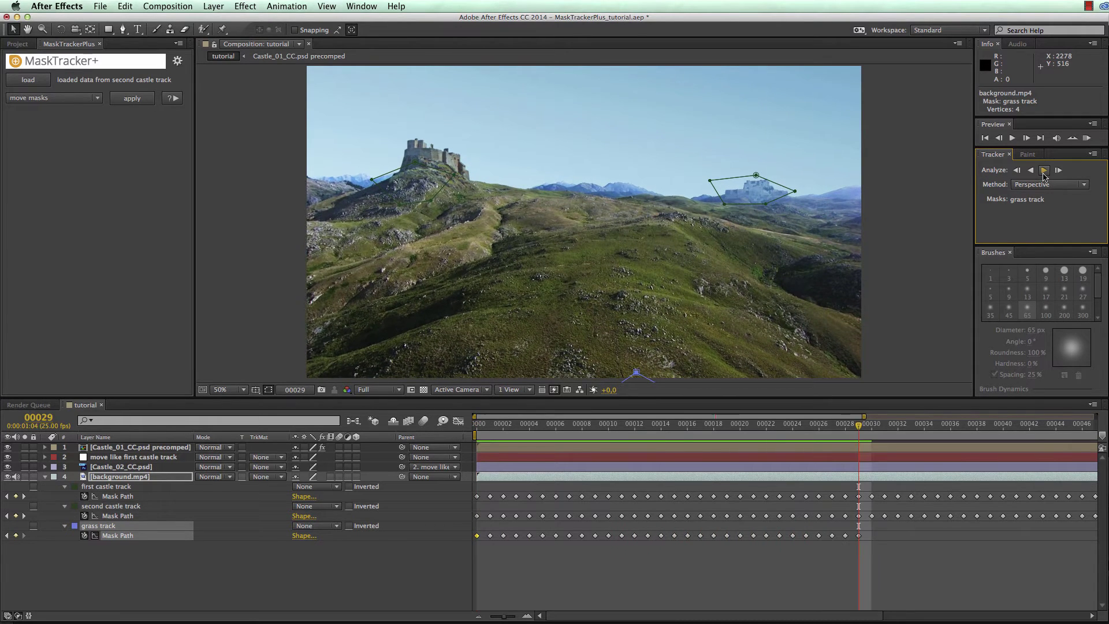
left_click_drag(859, 431, 406, 432)
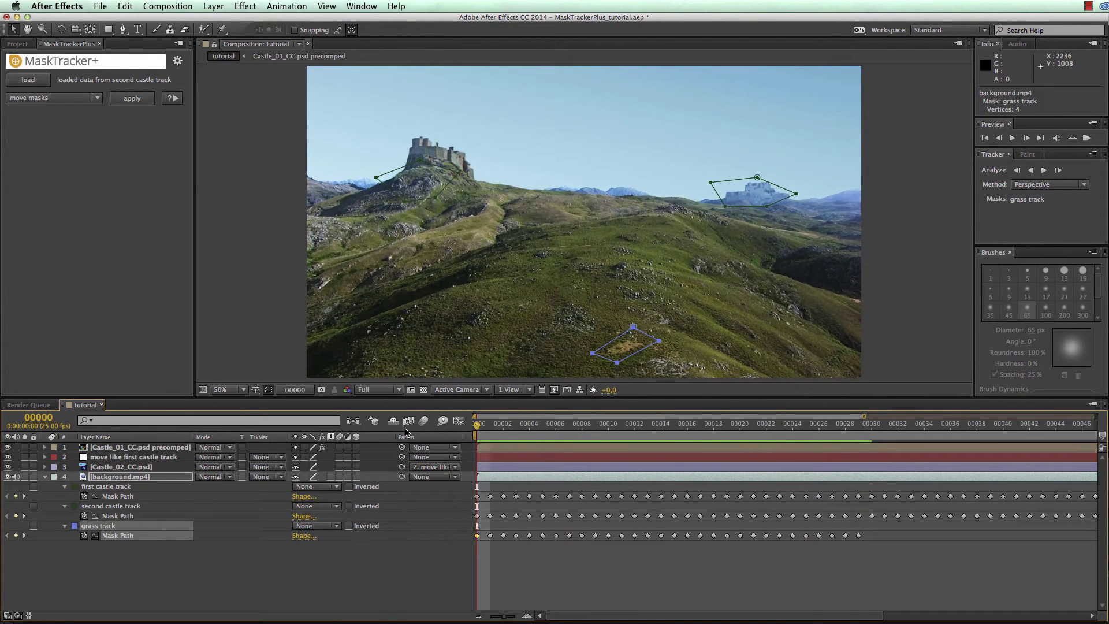
left_click(115, 565)
left_click(99, 526)
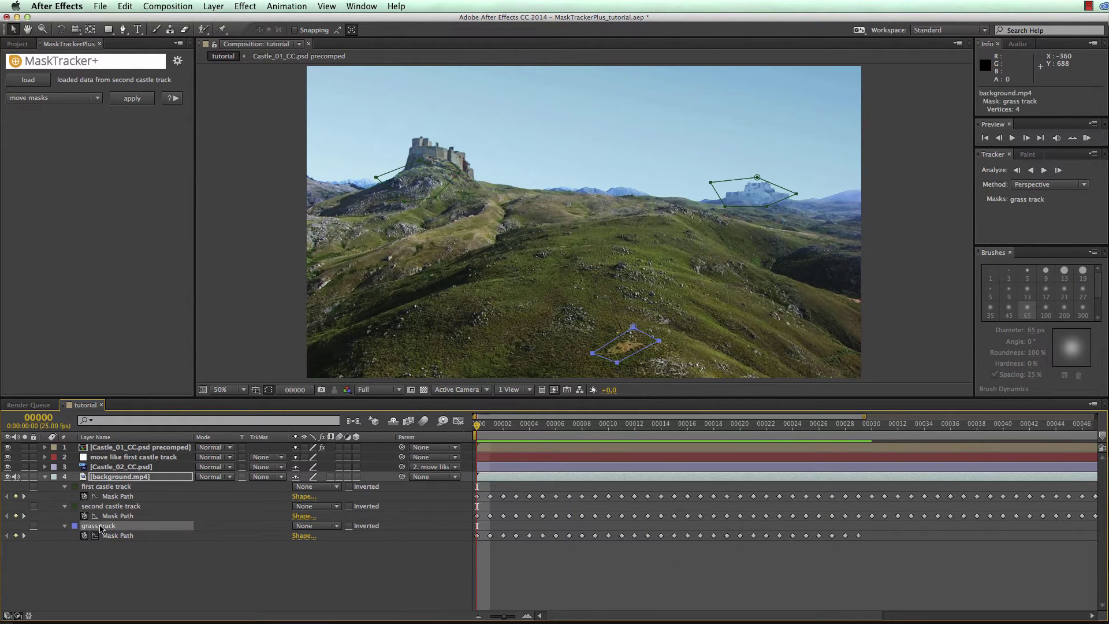
Load the grass track into MaskTracker+ with stabilized precomp mode, no skew and perspective
left_click(34, 80)
left_click(72, 98)
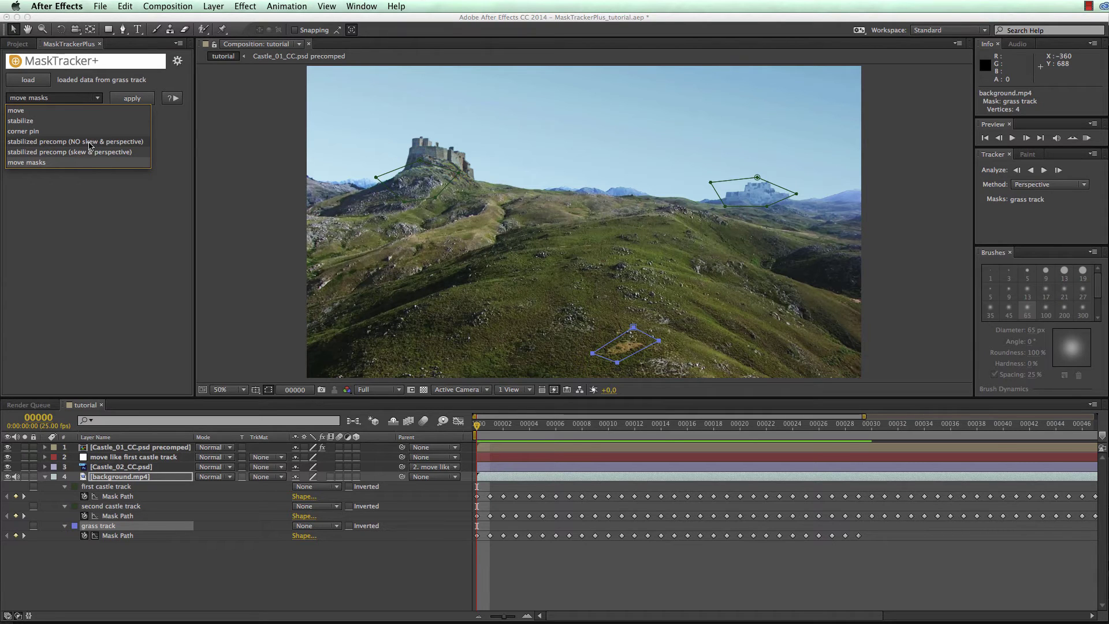
left_click(89, 143)
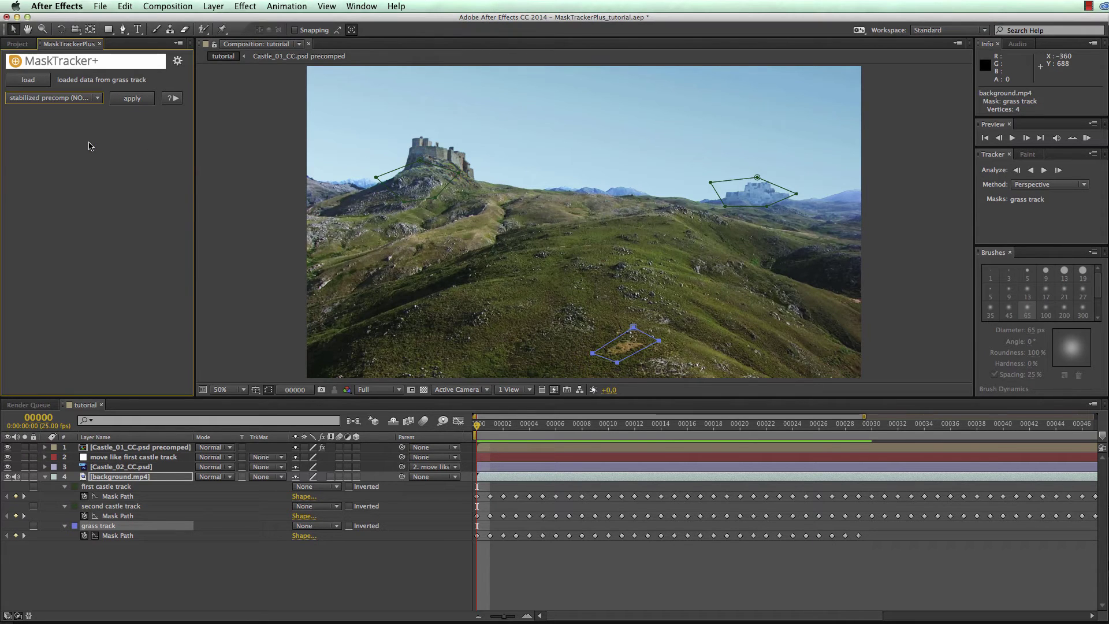
Duplicate background.mp4, name the copy 'grass retouch' and move it to the top
left_click(123, 478)
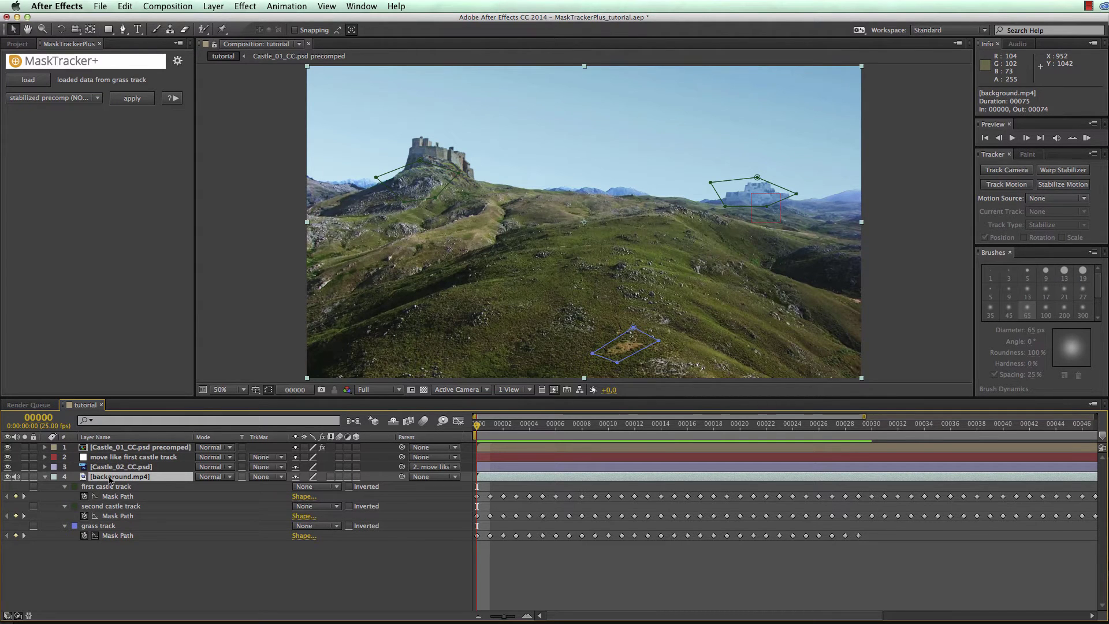
key("super+d")
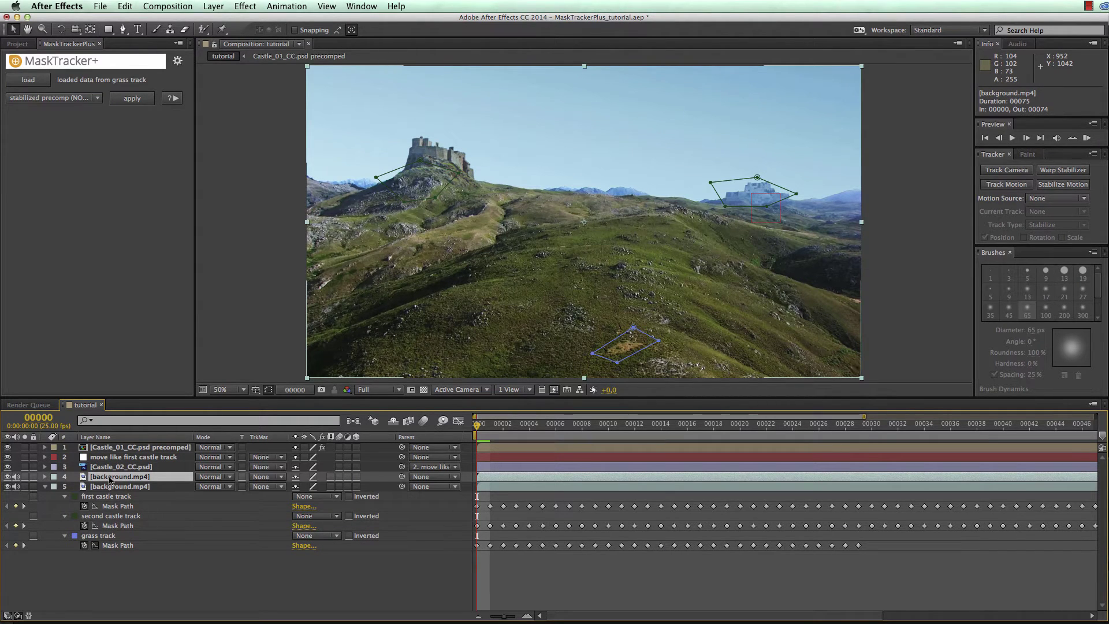
key("Return")
type("grass")
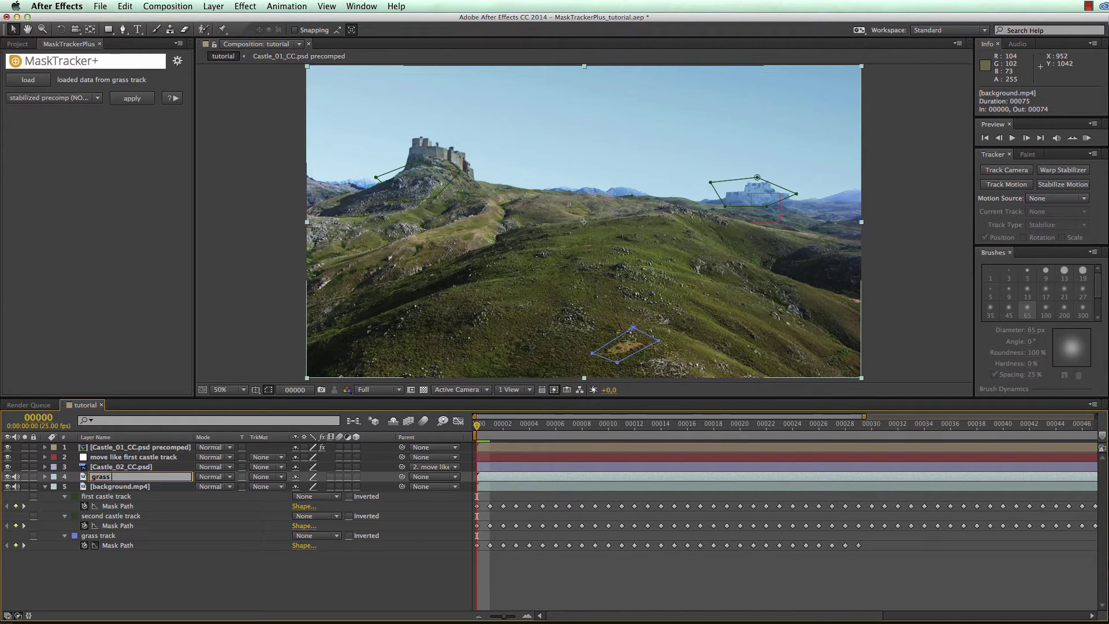
type(" retouch")
key("Return")
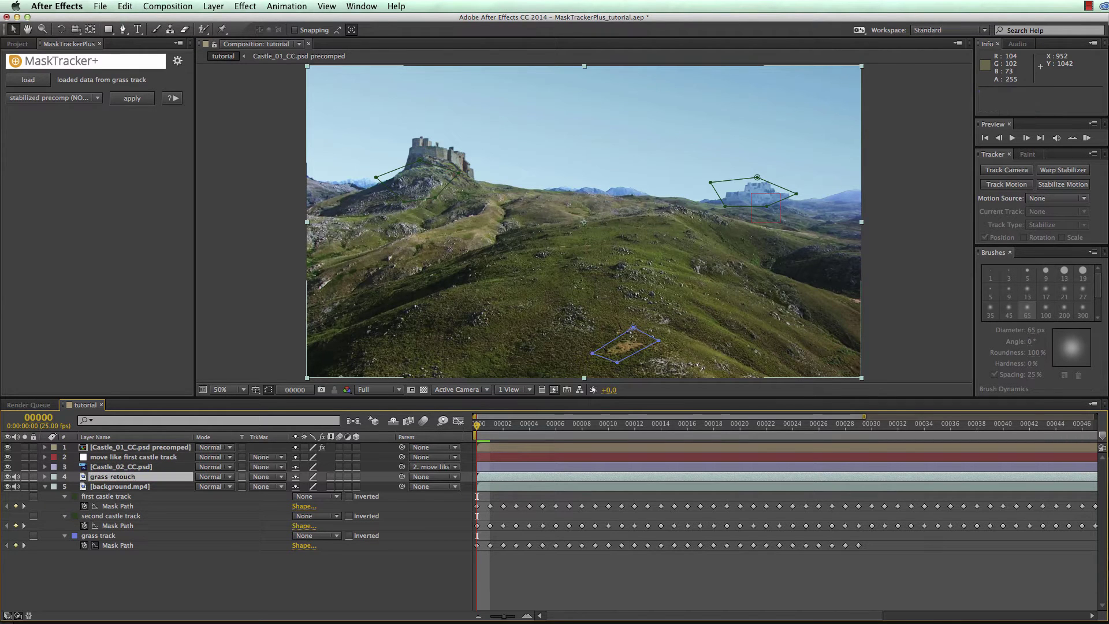
left_click_drag(101, 478, 103, 443)
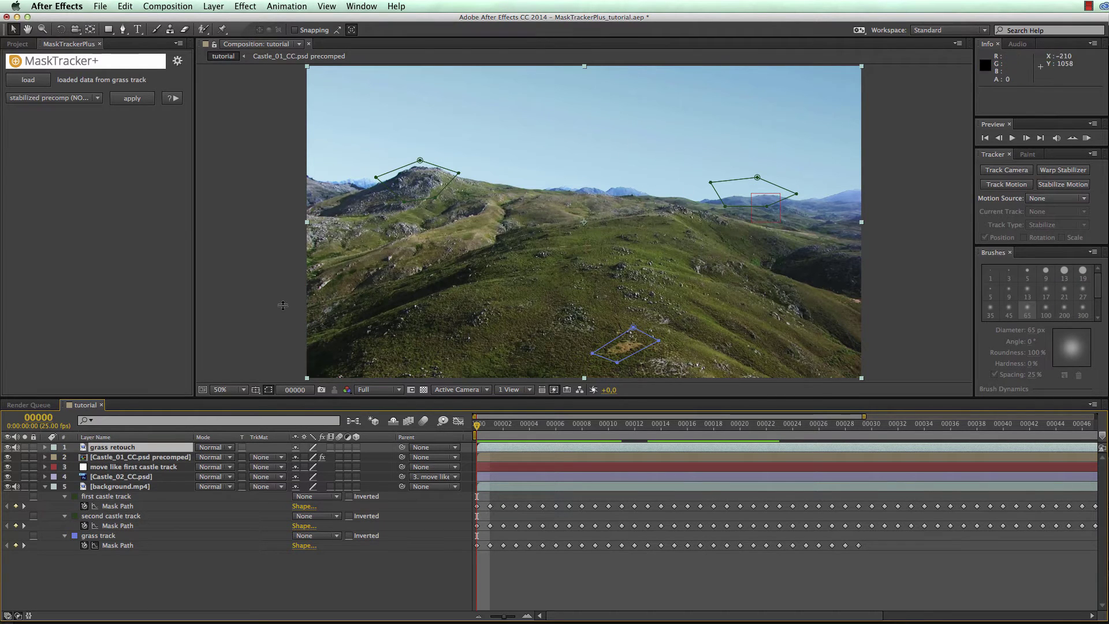
Mark the three castle-related layers shy and hide them from the layer list
left_click(124, 457)
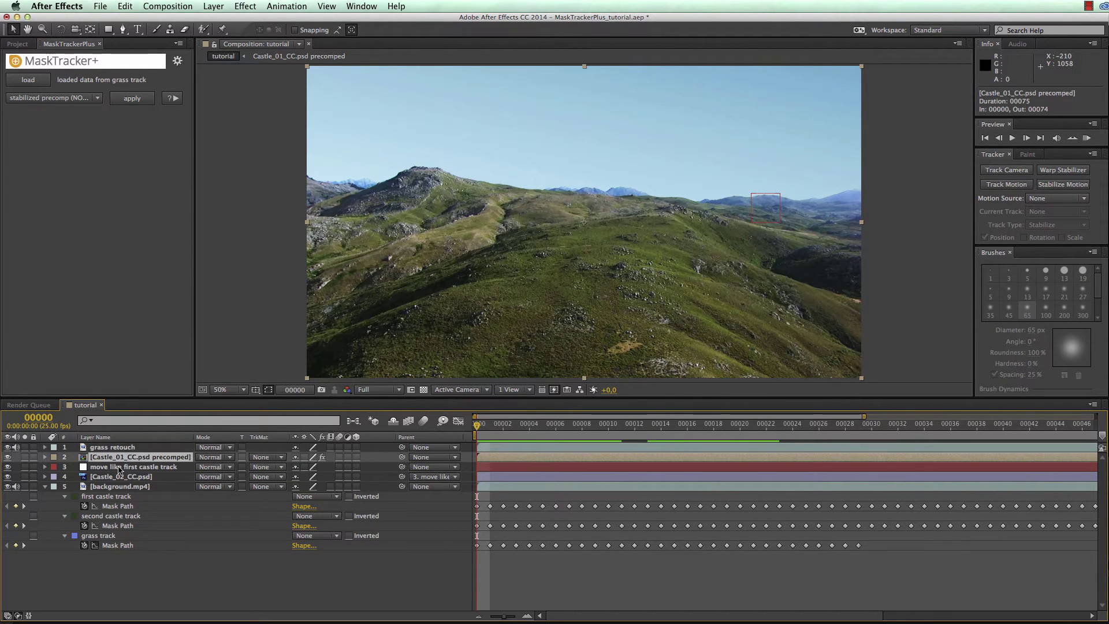
left_click(117, 477, "shift")
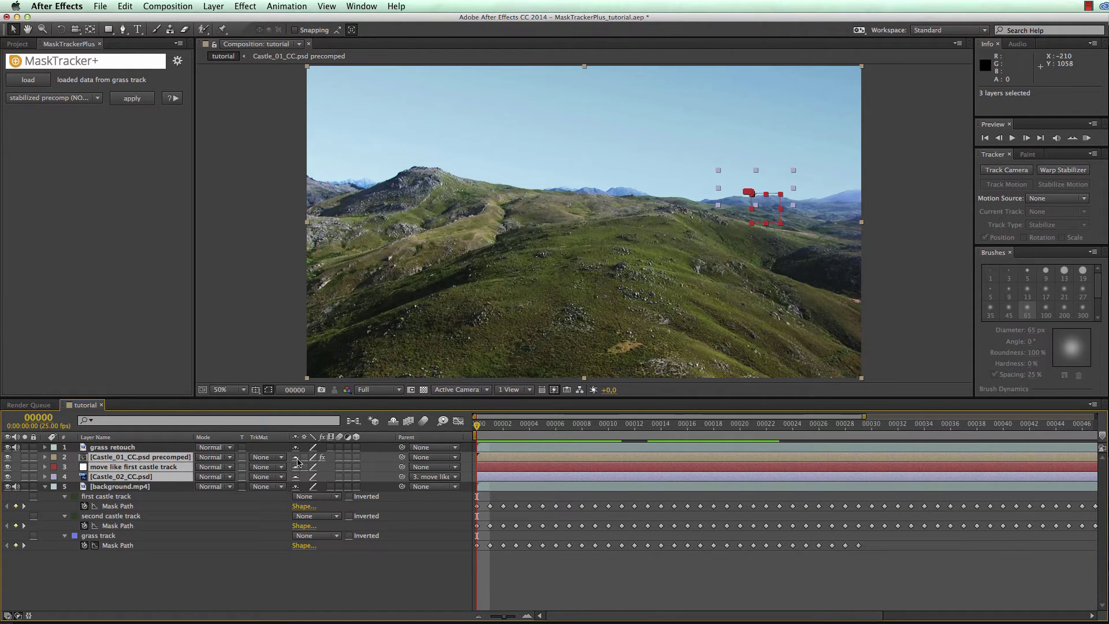
left_click(395, 421)
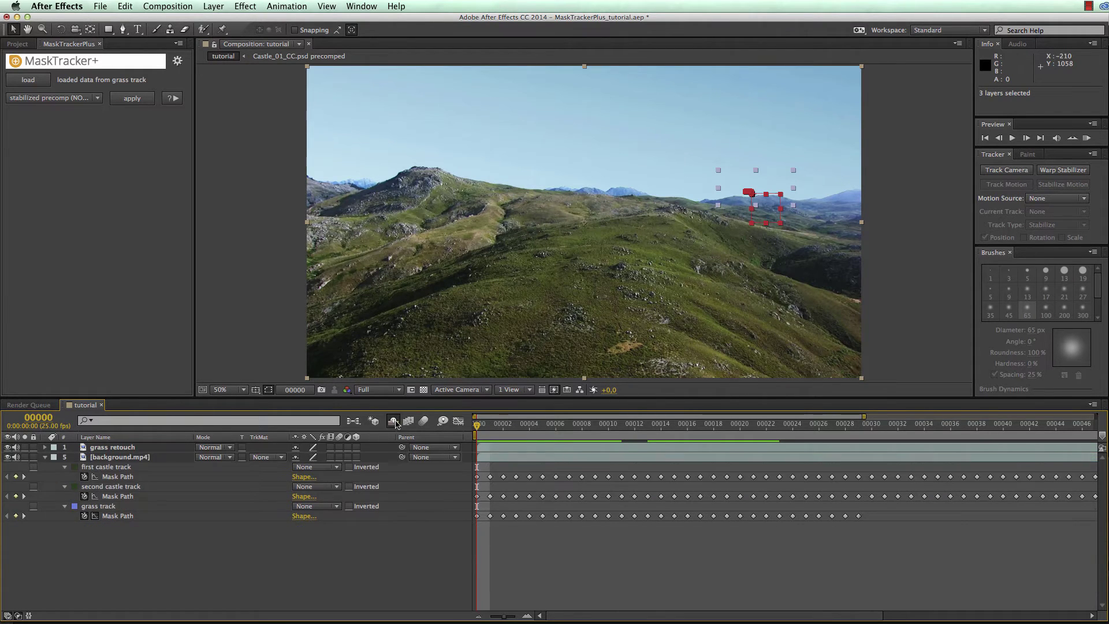
Trim the grass retouch layer's out point to frame 25
left_click(114, 458)
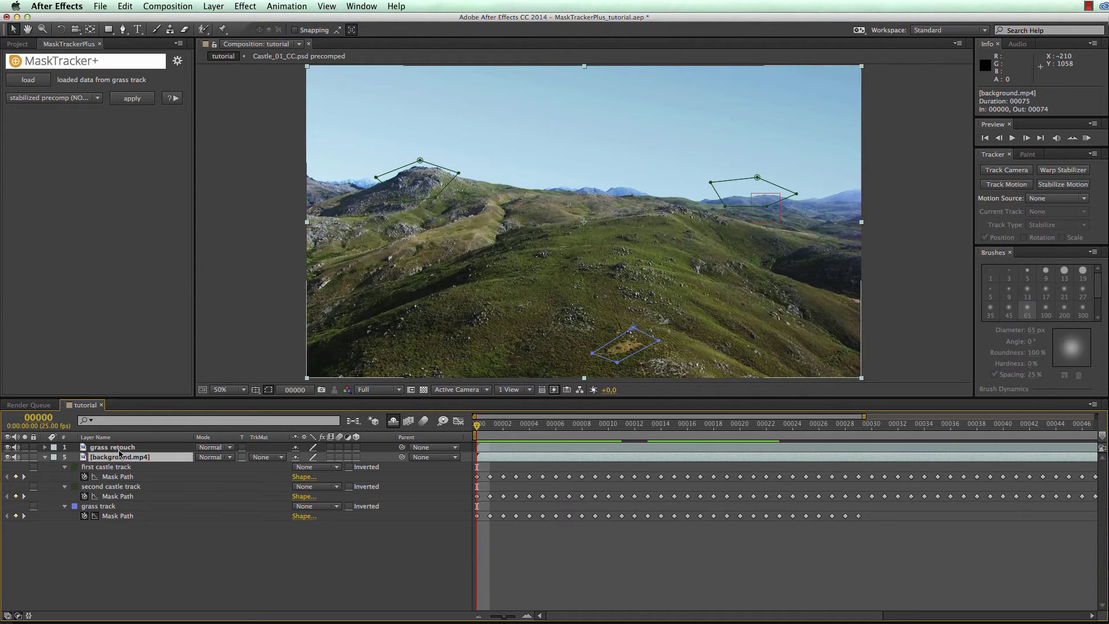
left_click(119, 448)
left_click_drag(477, 425, 819, 426)
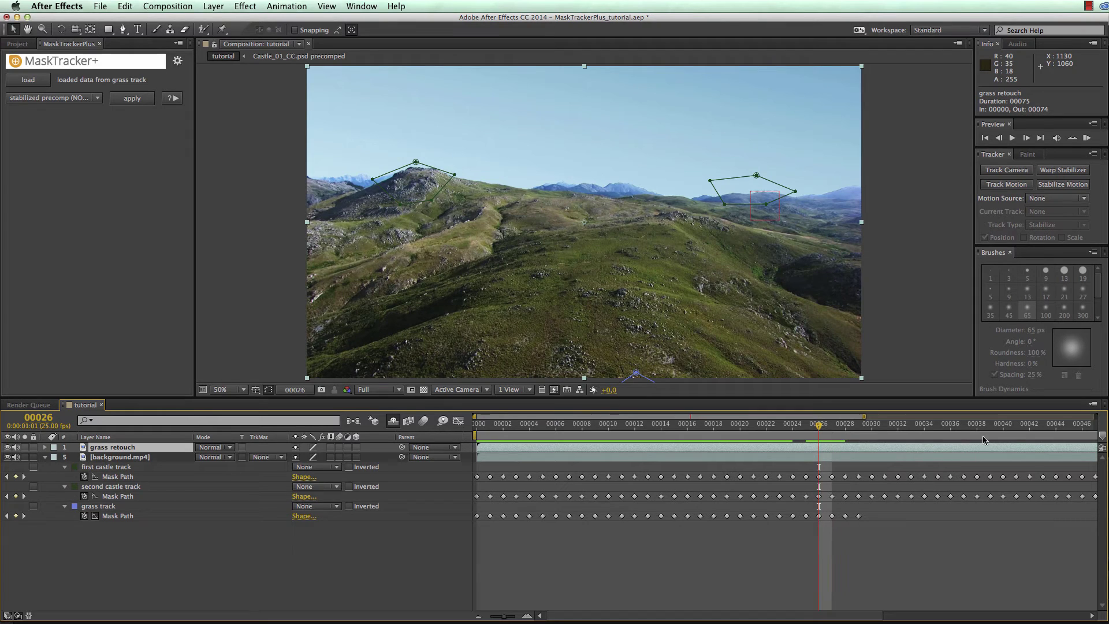
key("semicolon")
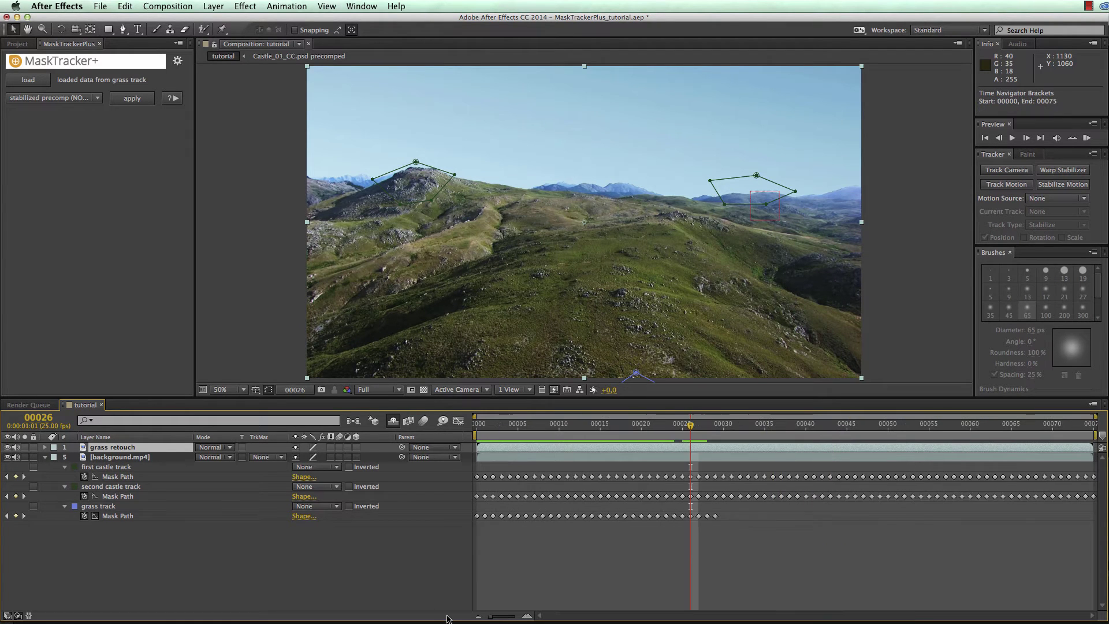
left_click_drag(1090, 447, 690, 447)
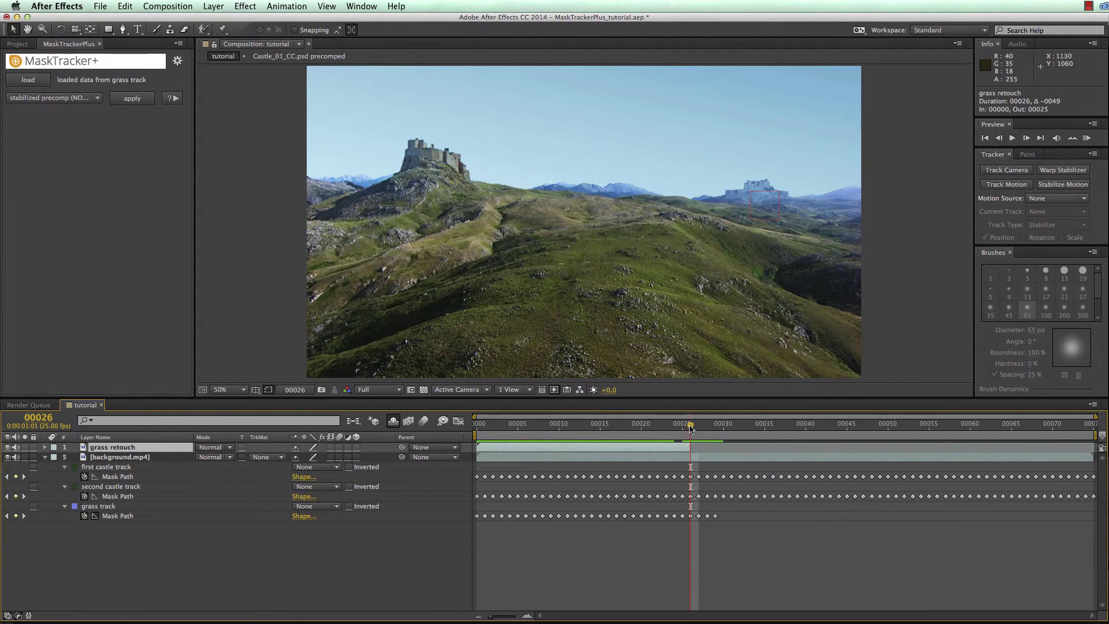
key("Home")
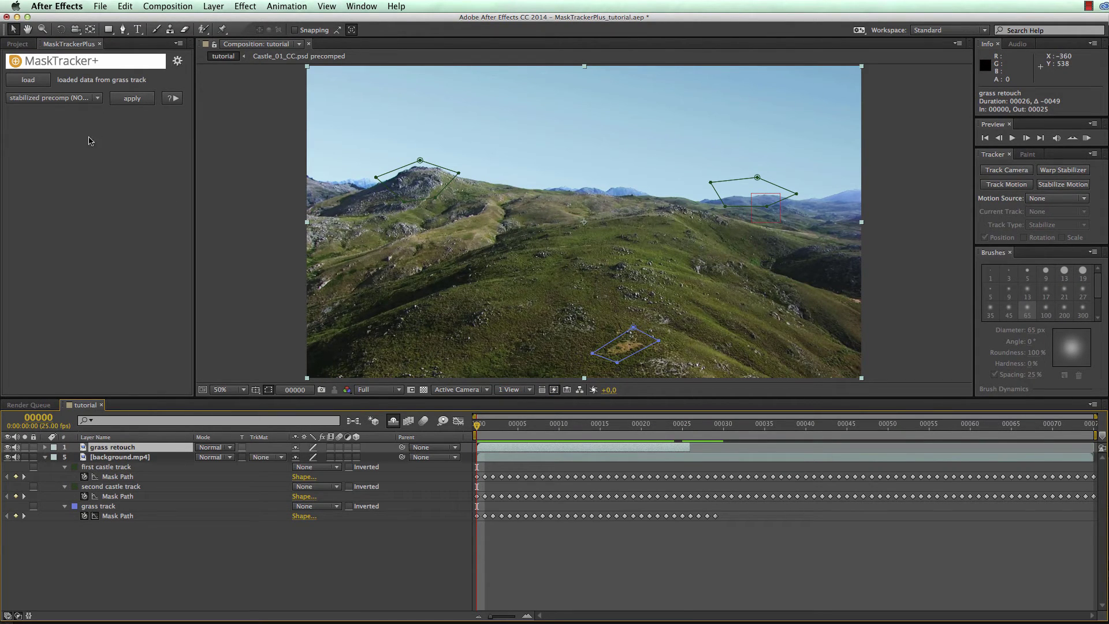
Apply MaskTracker+ stabilized precomp to grass retouch and scrub to check the result
left_click(128, 101)
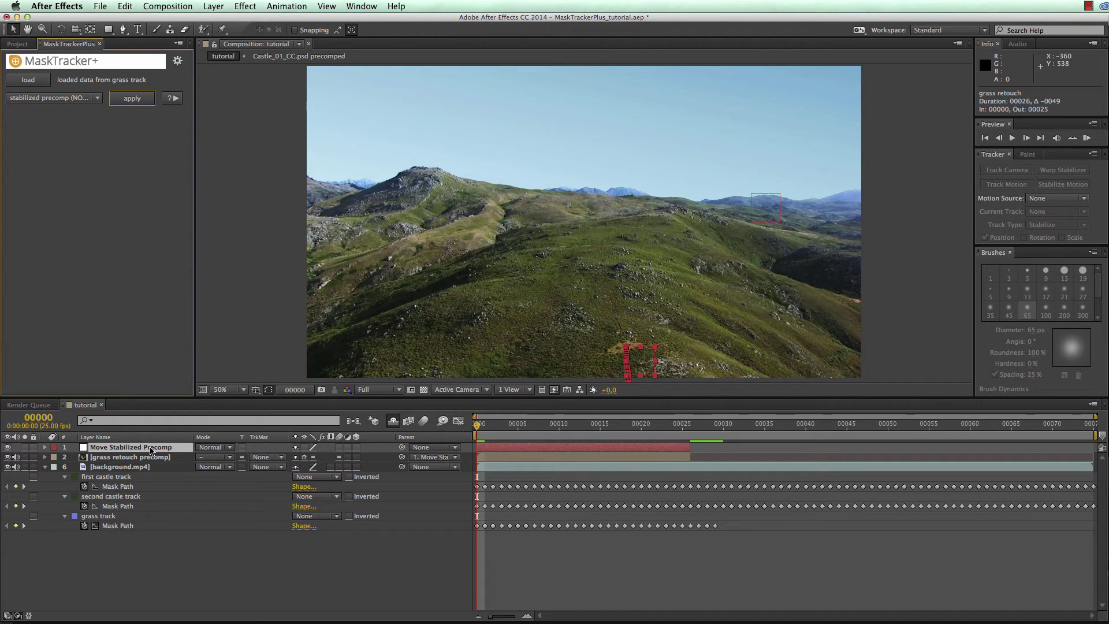
left_click_drag(477, 428, 534, 431)
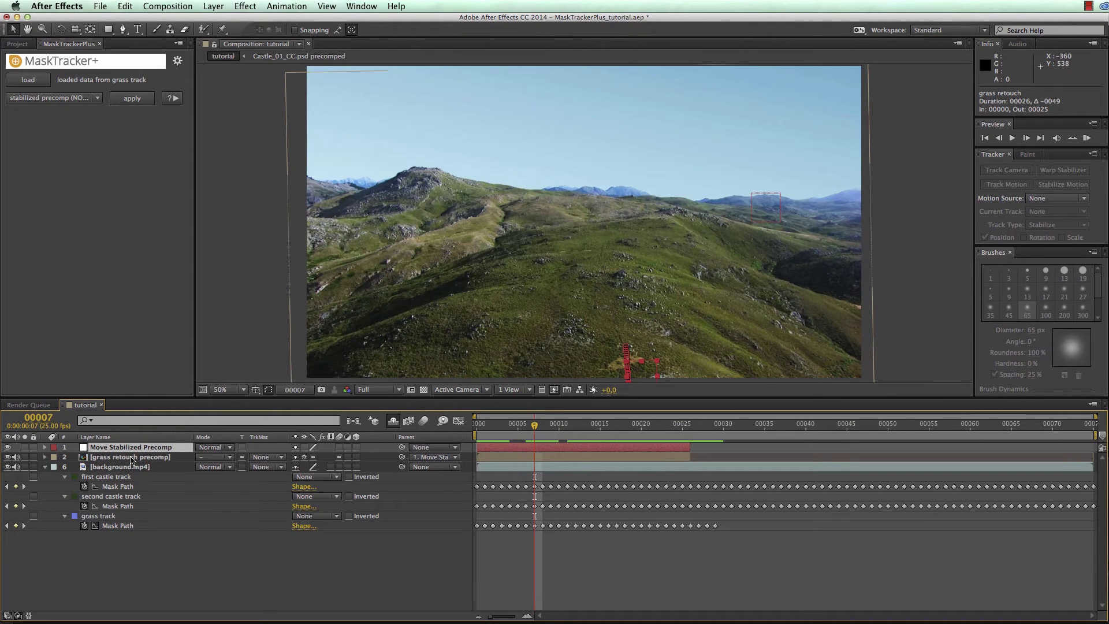
Inside the grass retouch precomp, duplicate the stabilized grass retouch layer
double_click(130, 457)
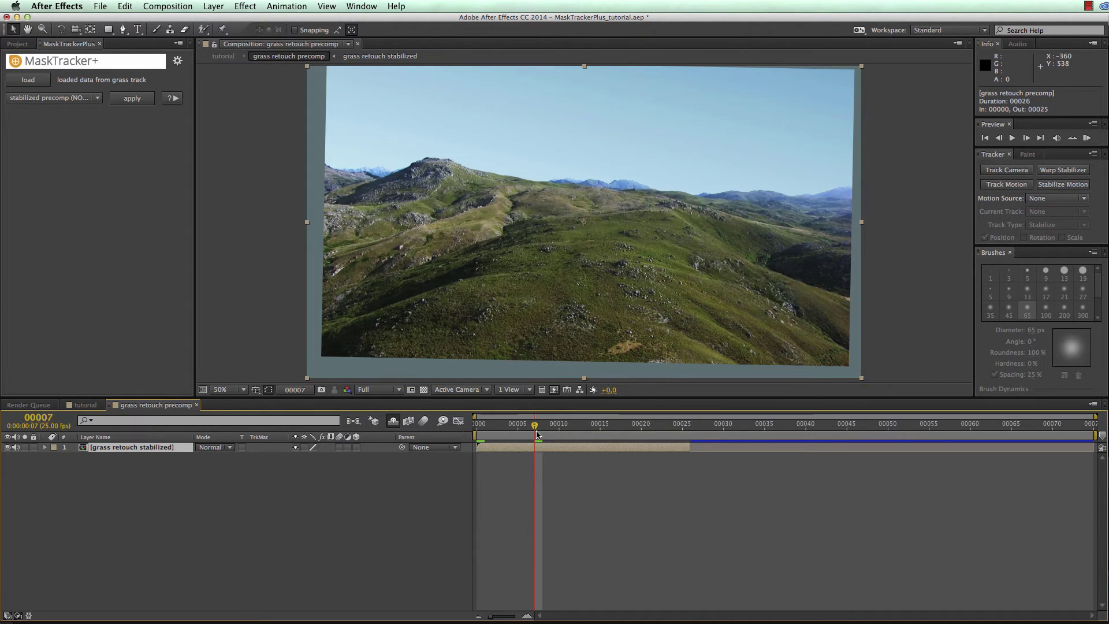
mouse_move(536, 430)
left_mouse_down()
mouse_move(684, 438)
mouse_move(460, 434)
mouse_move(701, 438)
mouse_move(493, 437)
mouse_move(680, 438)
mouse_move(526, 449)
left_mouse_up()
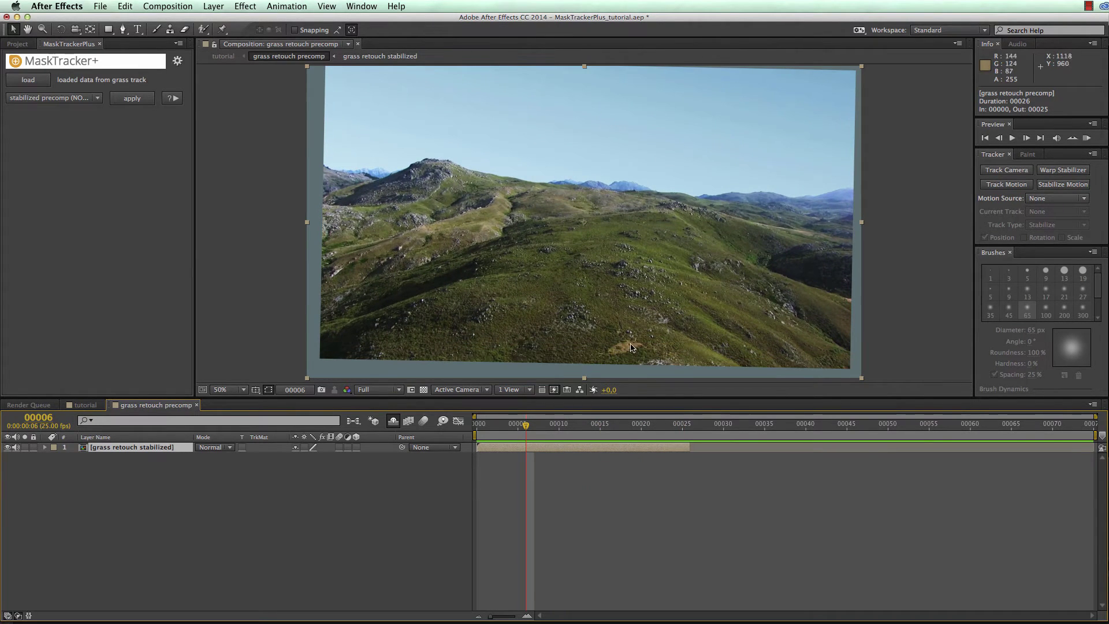
left_click_drag(521, 429, 471, 426)
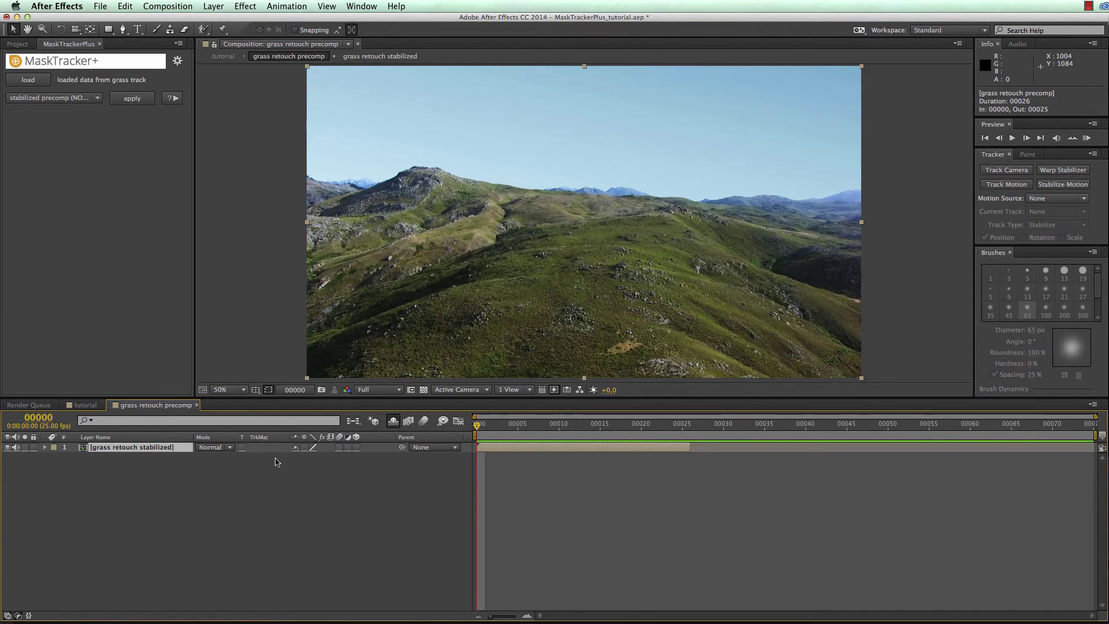
left_click(154, 465)
left_click(155, 447)
key("super+d")
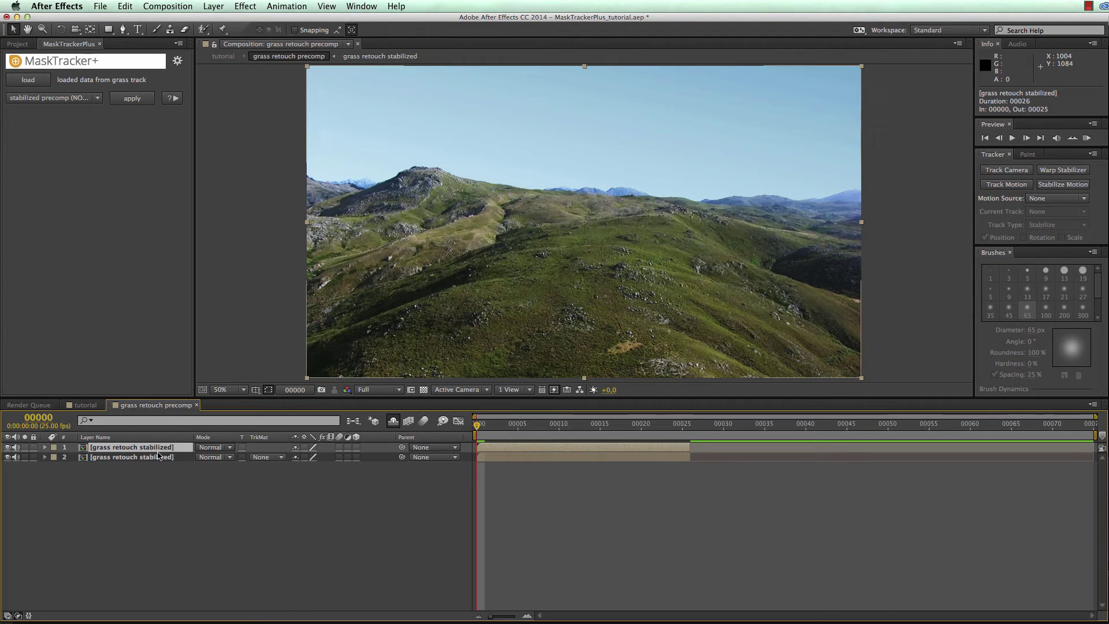
Draw a pen mask around clean grass next to the bare patch on the top copy
left_click(123, 29)
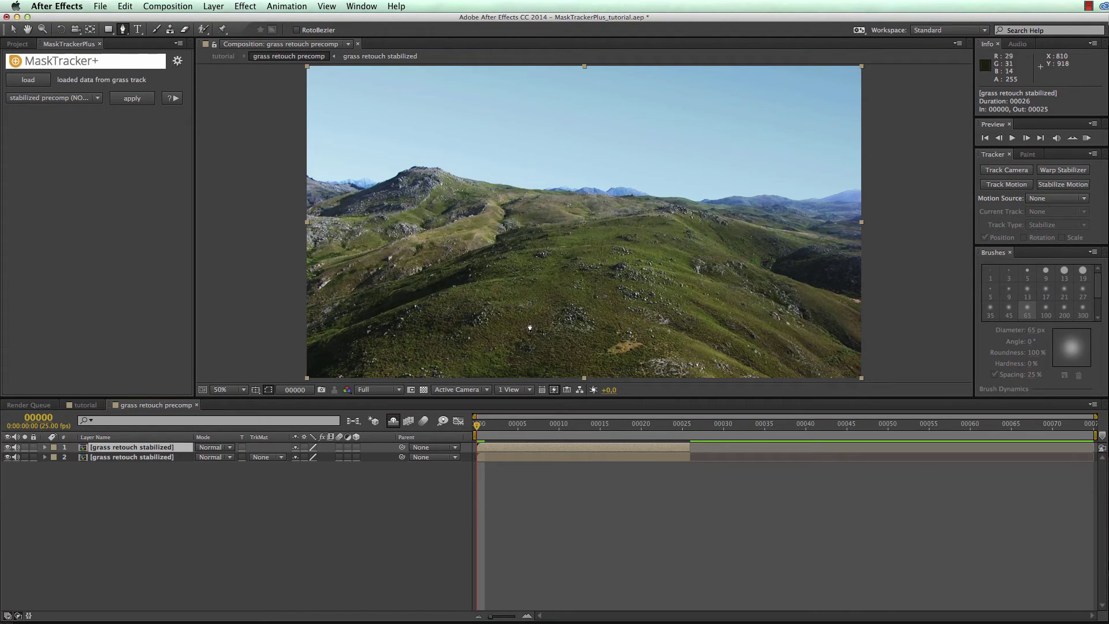
left_click(584, 333)
left_click(552, 347)
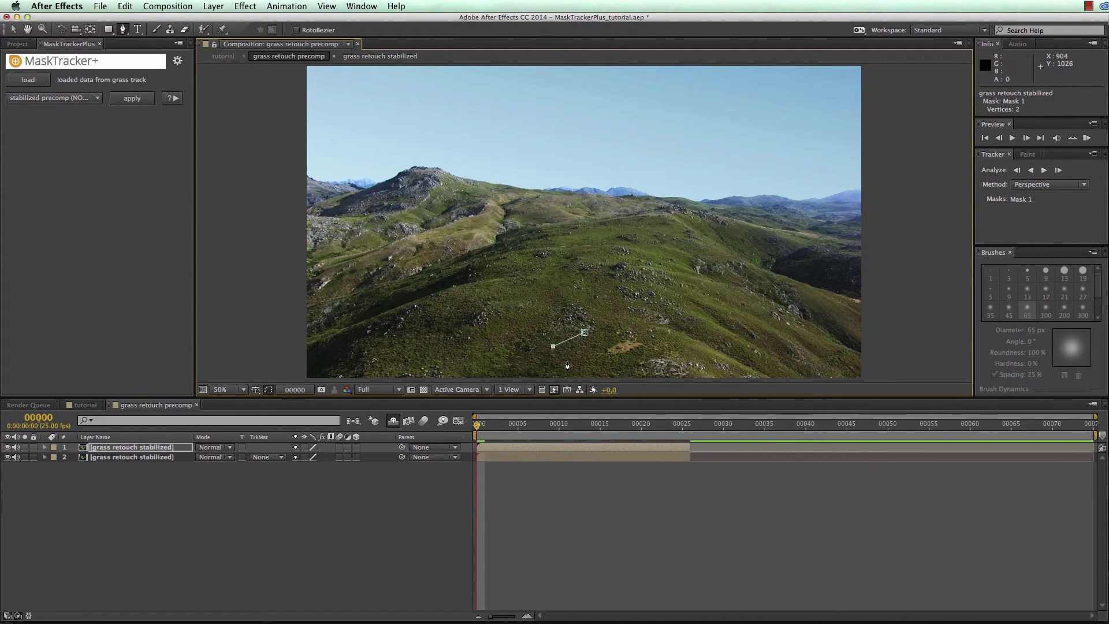
left_click(599, 360)
left_click(612, 335)
left_click(584, 333)
Shift the masked clean-grass layer over the bare patch and check it across frames
left_click(151, 449)
left_click(10, 30)
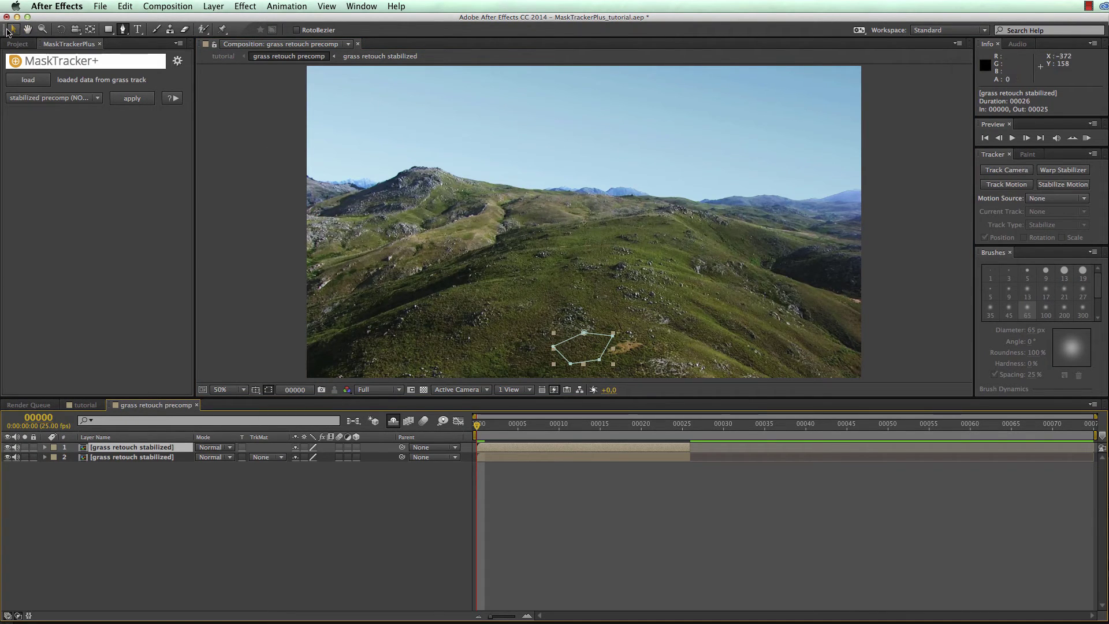
left_click_drag(577, 348, 615, 350)
key("super+Down")
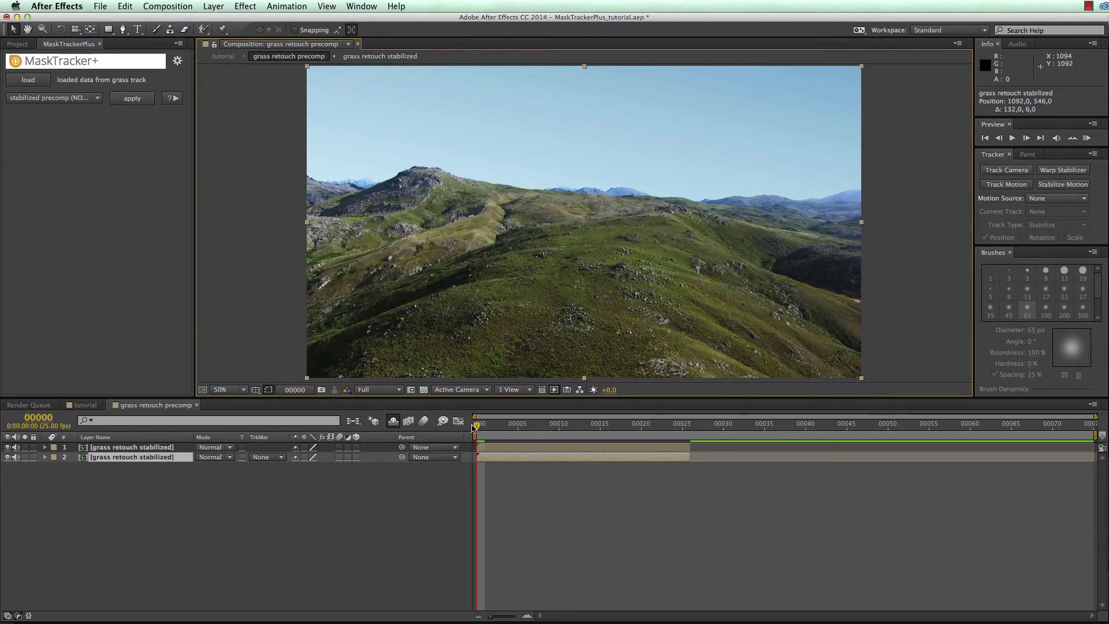
left_click_drag(475, 425, 453, 443)
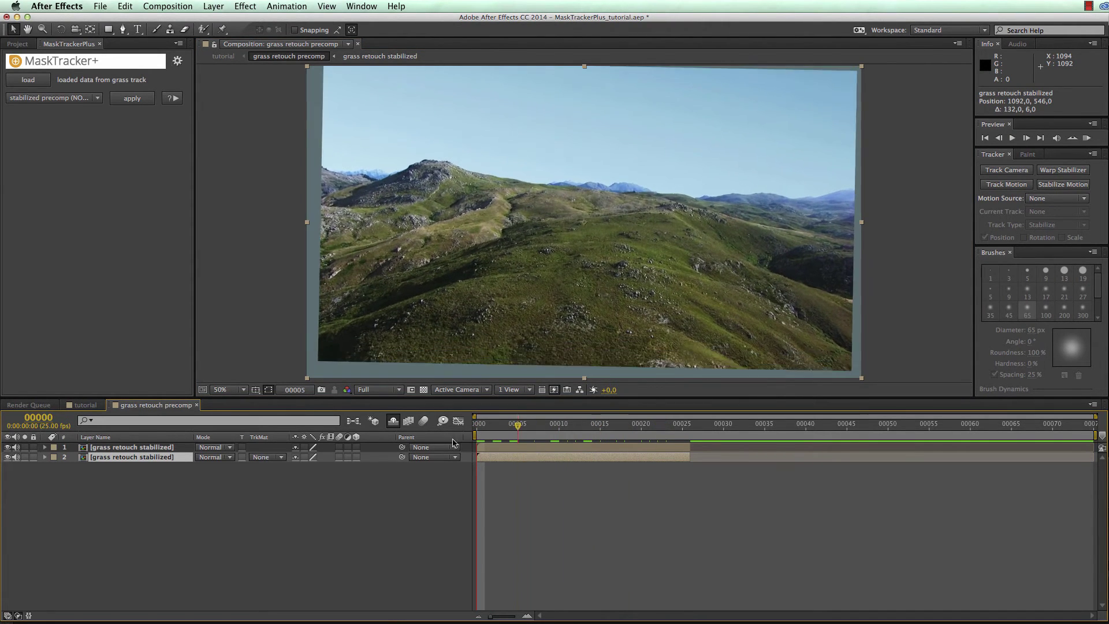
Feather the top layer's mask to 48 pixels and return to the tutorial composition
left_click(108, 448)
key("f")
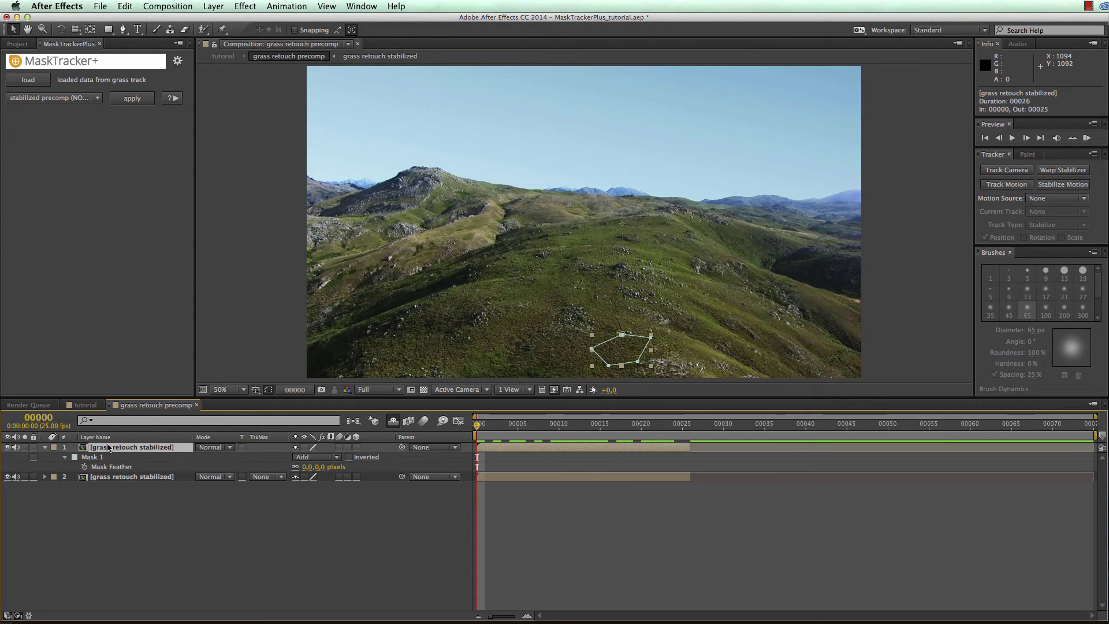
left_click_drag(303, 467, 331, 467)
left_click(86, 405)
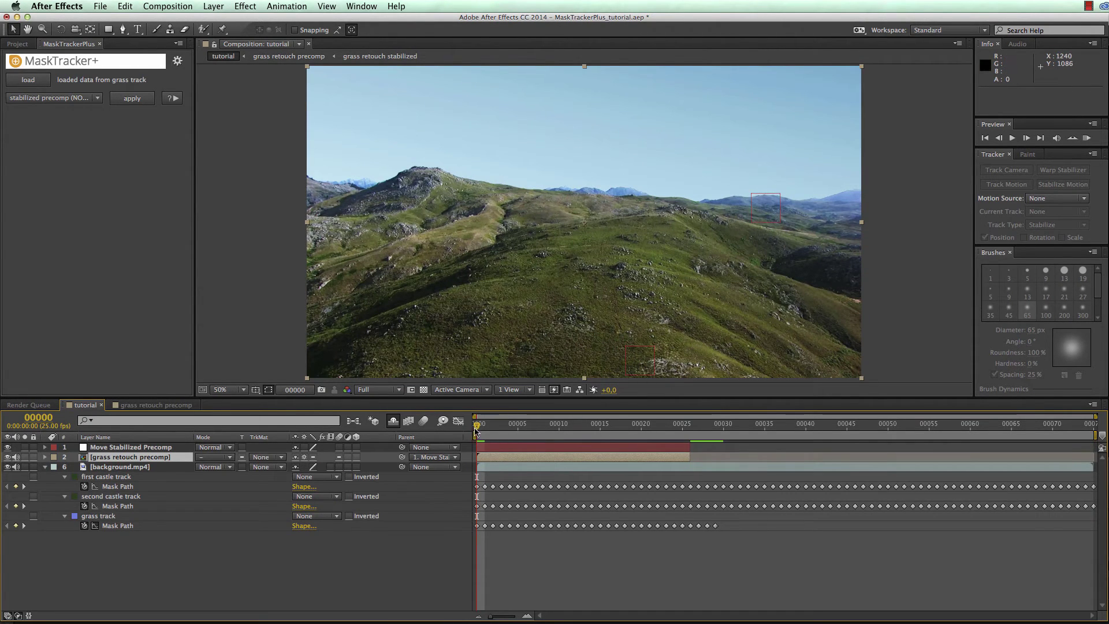
Compare the tutorial comp with castles toggled, leave both castles showing, and reopen grass retouch
left_click_drag(476, 430, 409, 422)
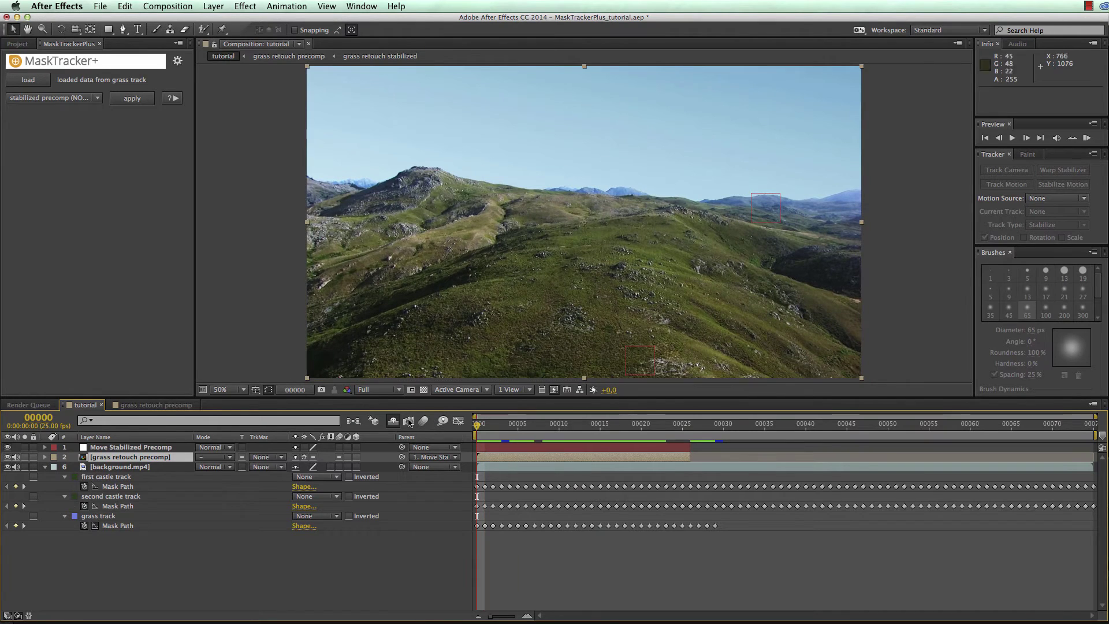
left_click(7, 457)
left_click(8, 457)
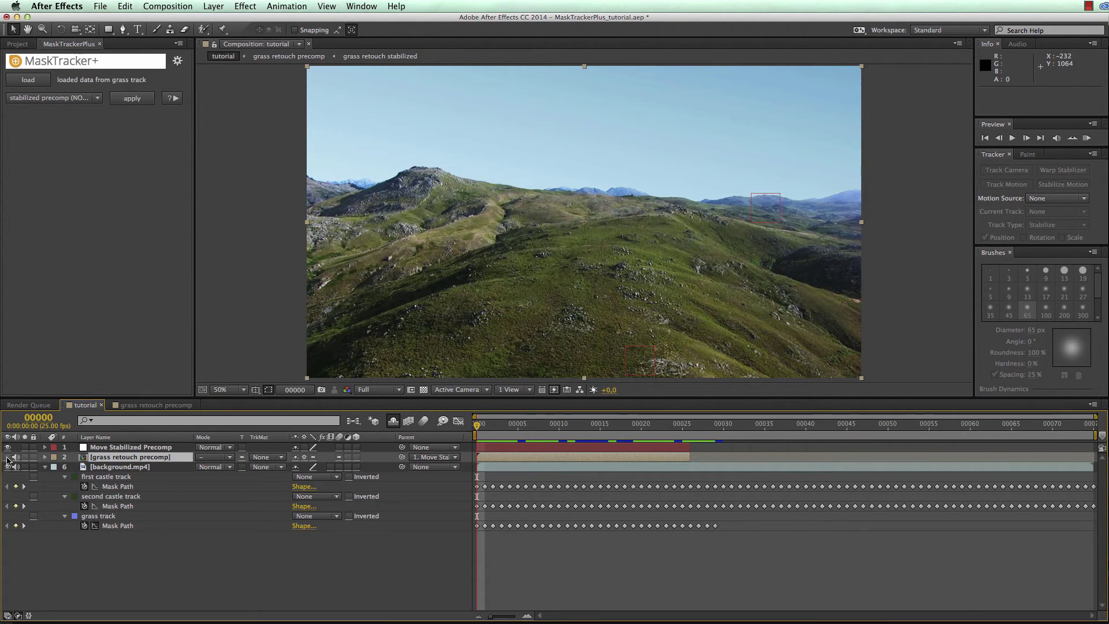
left_click(7, 457)
left_click(7, 457)
left_click(7, 457)
left_click(7, 457)
left_click(7, 457)
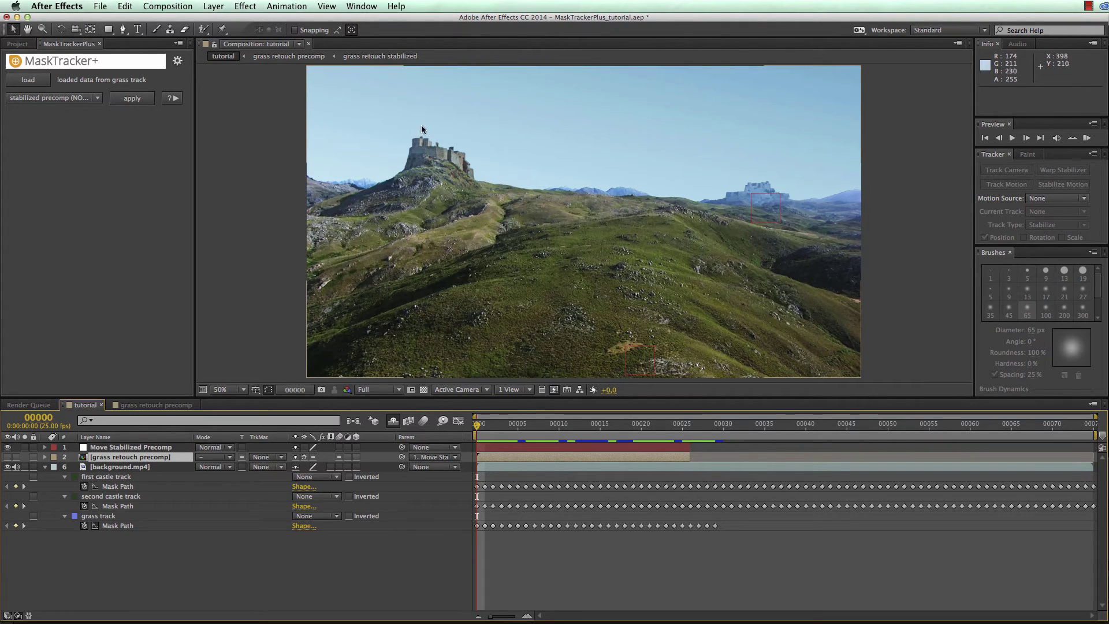
left_click(153, 405)
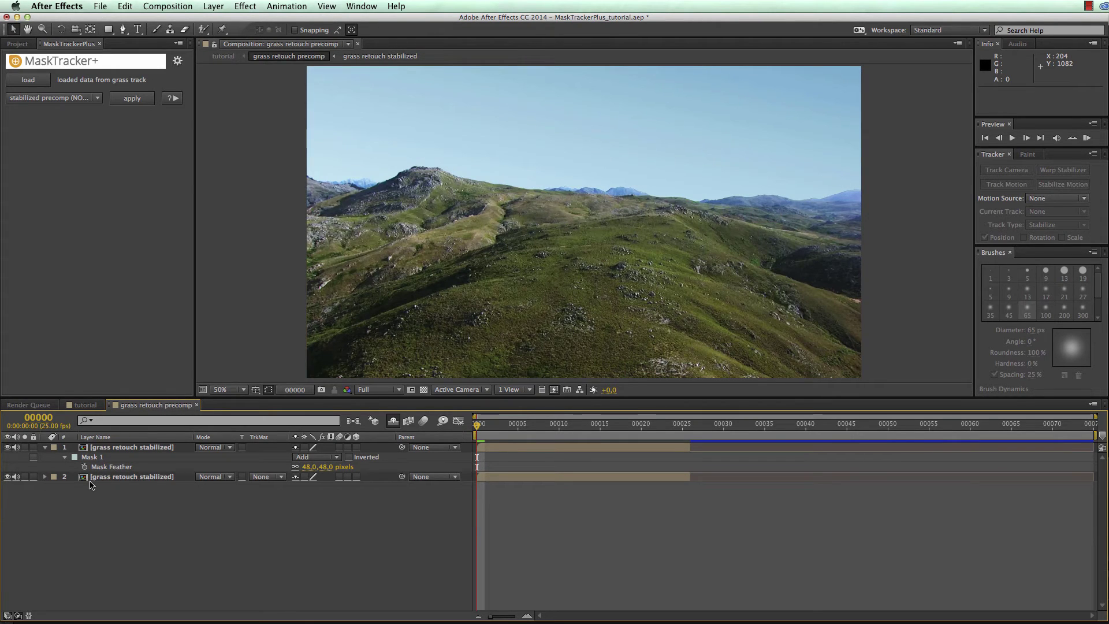
Preview the isolated grass patch, then preview the patched shot in the tutorial composition
left_click(8, 476)
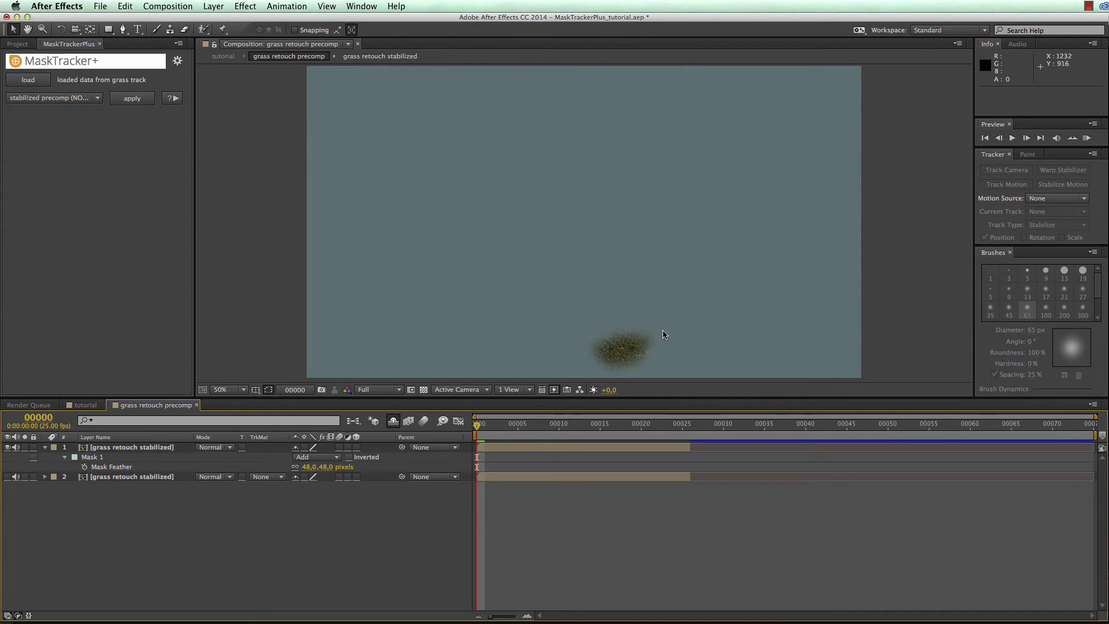
key("space")
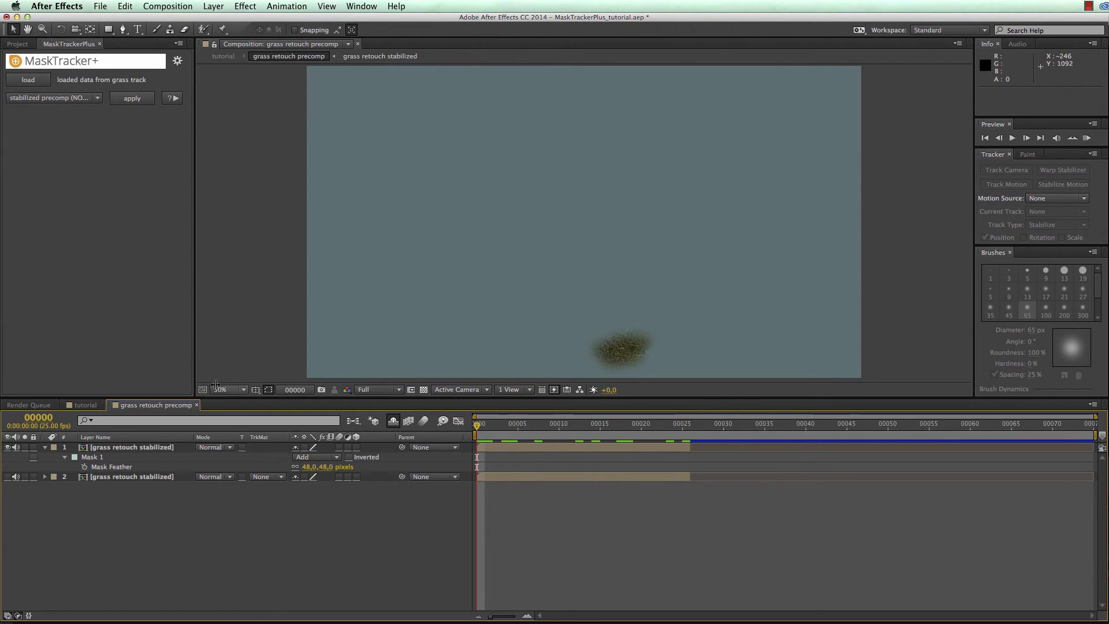
left_click(84, 405)
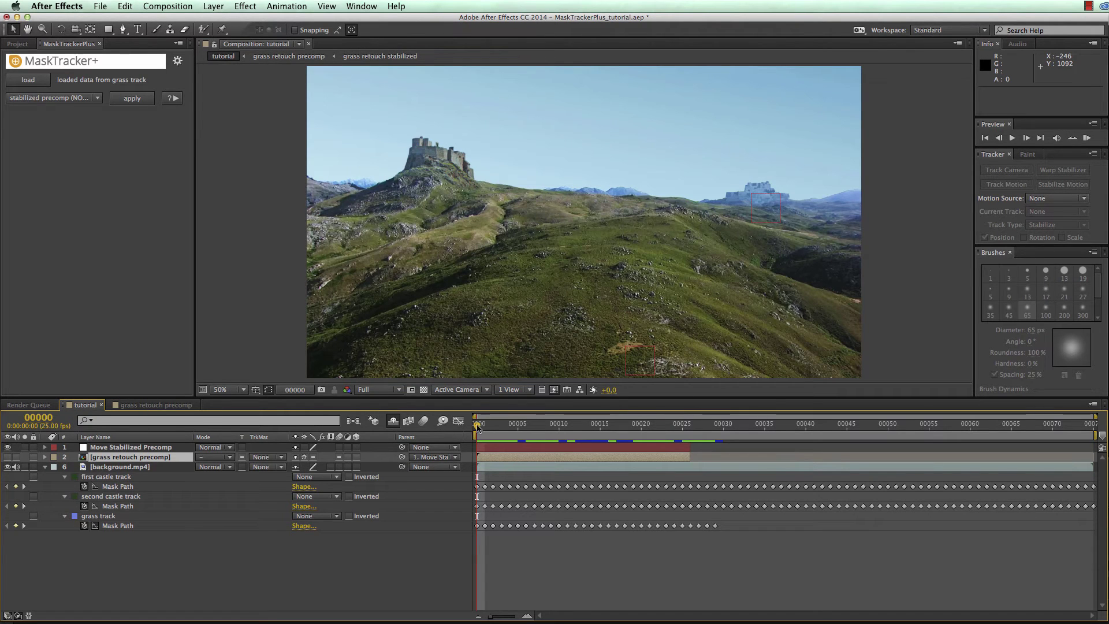
left_click(8, 457)
mouse_move(474, 428)
left_mouse_down()
mouse_move(615, 431)
mouse_move(478, 430)
left_mouse_up()
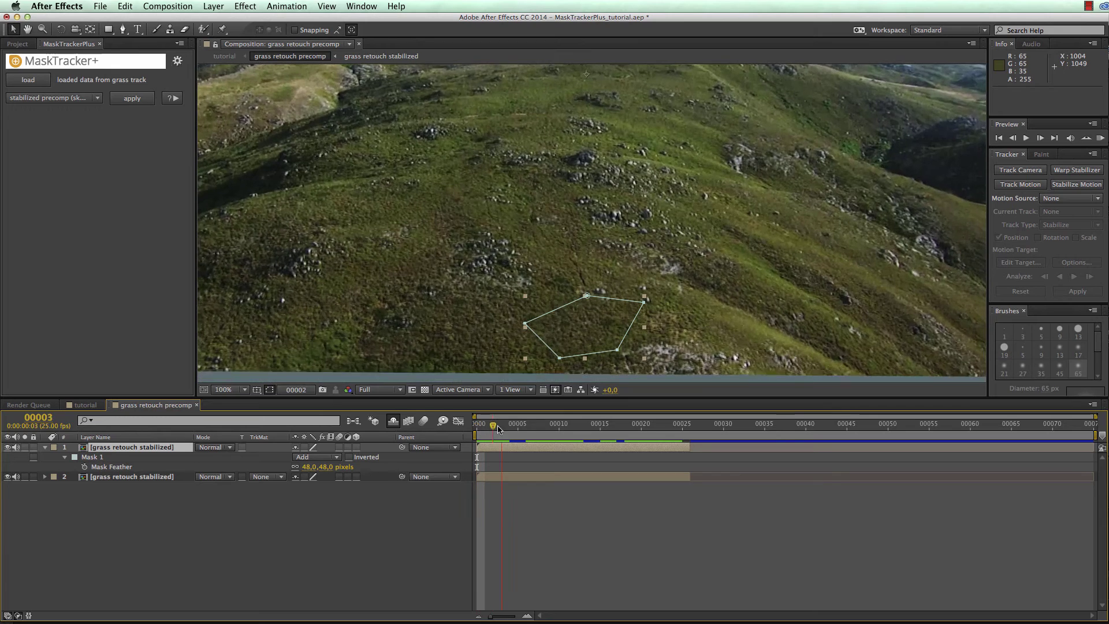
left_click_drag(612, 432, 477, 432)
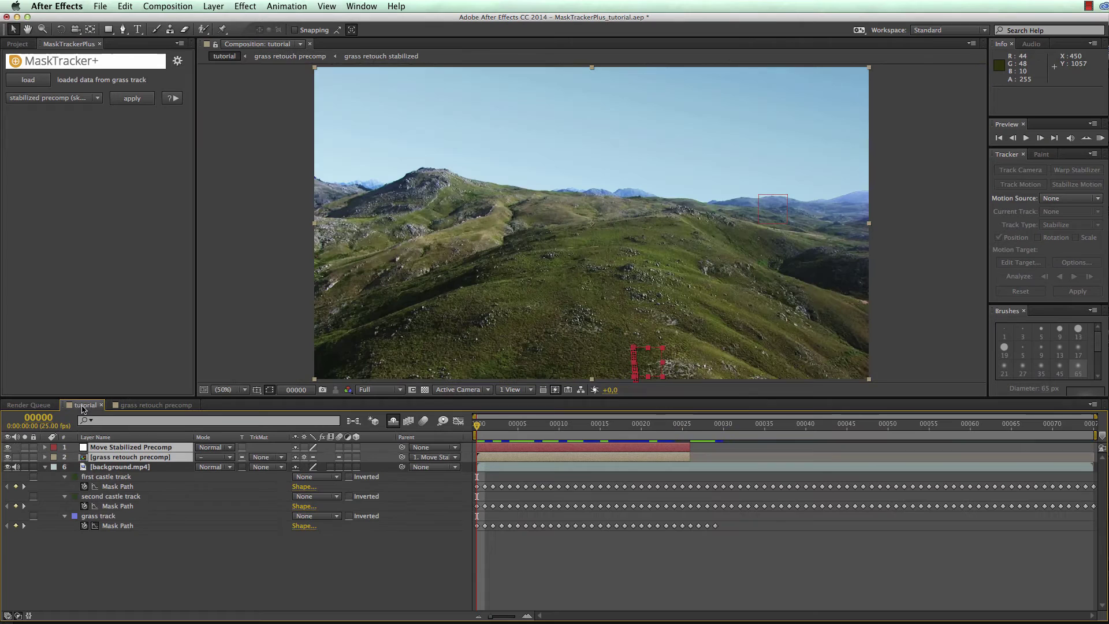
left_click(85, 405)
Keep stabilized precomp (skew & perspective) mode and delete the grass retouch and Move Stabilized Precomp layers
left_click(97, 99)
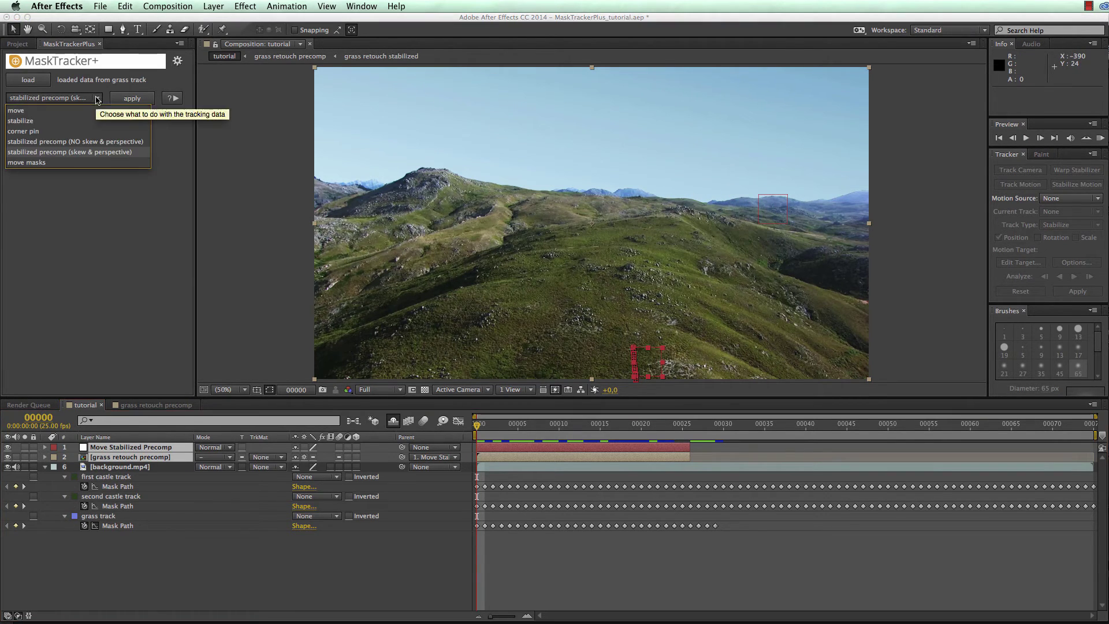
left_click(96, 154)
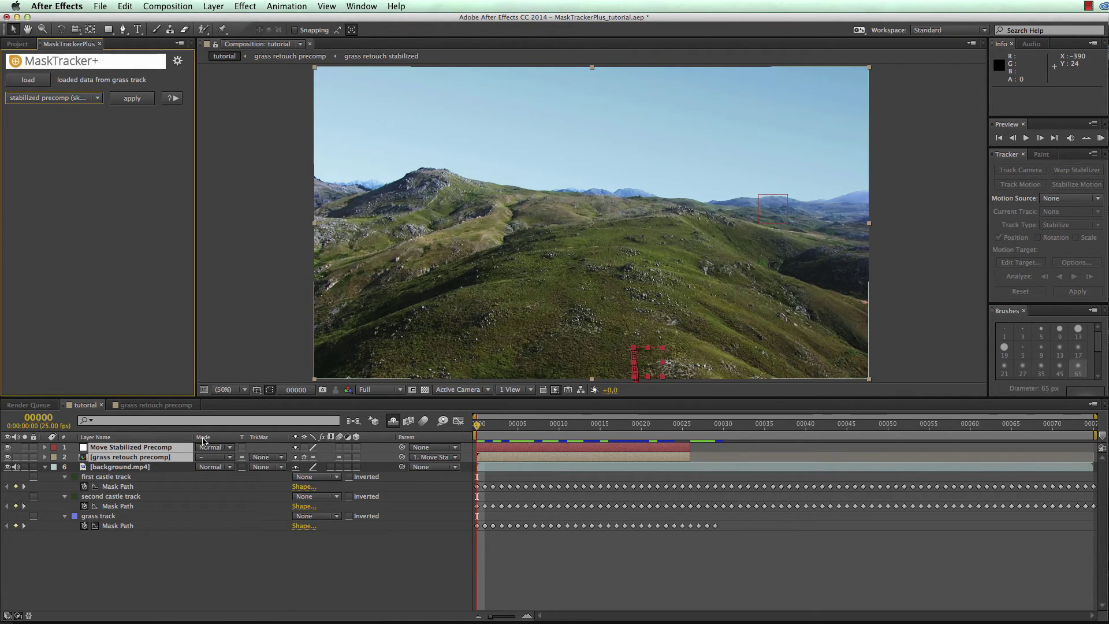
left_click(137, 457)
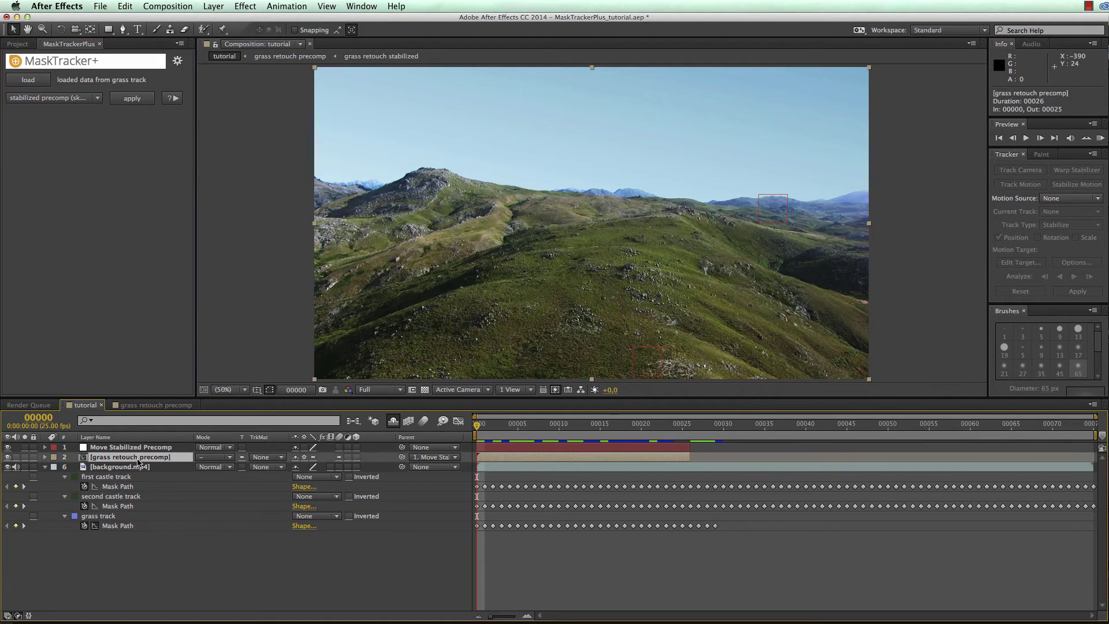
left_click(141, 451, "shift")
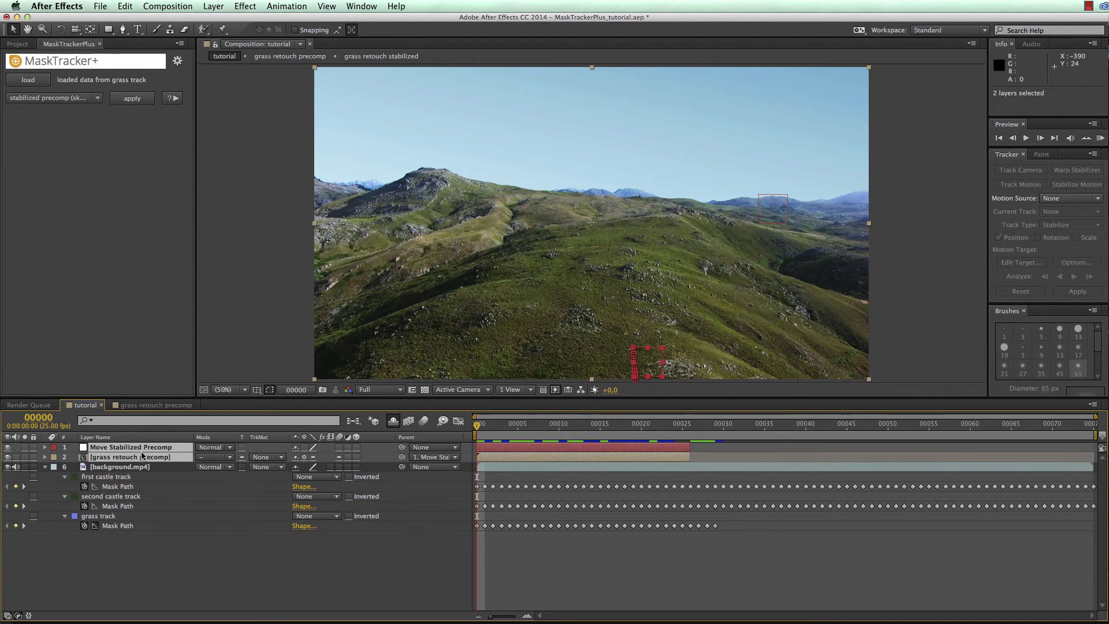
key("Delete")
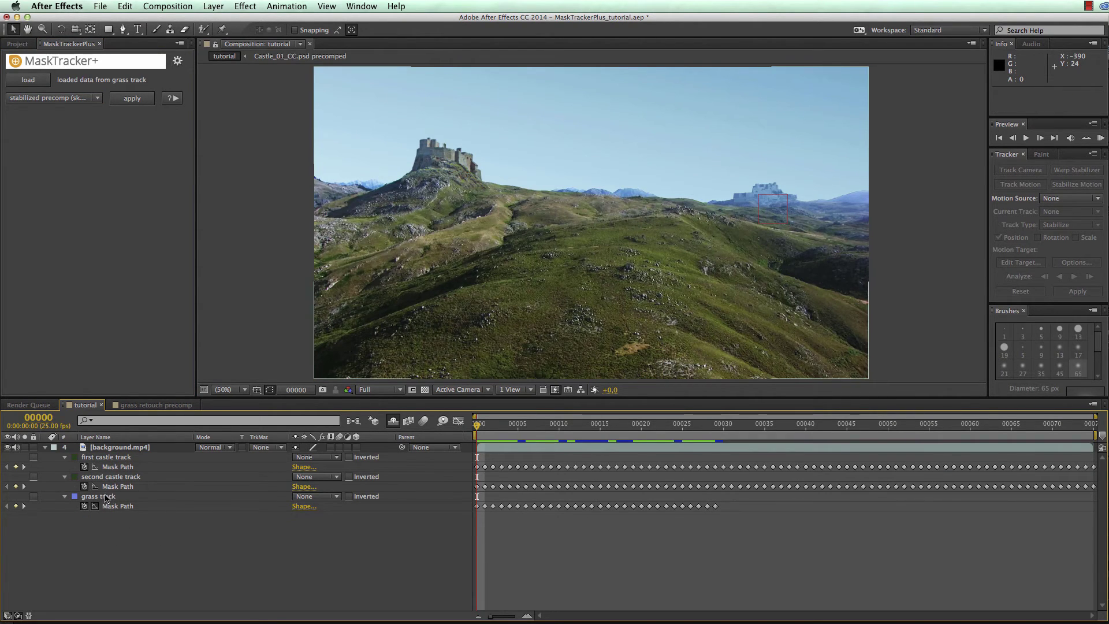
Reconfirm the stabilized precomp skew and perspective mode and duplicate the background.mp4 layer
left_click(107, 497)
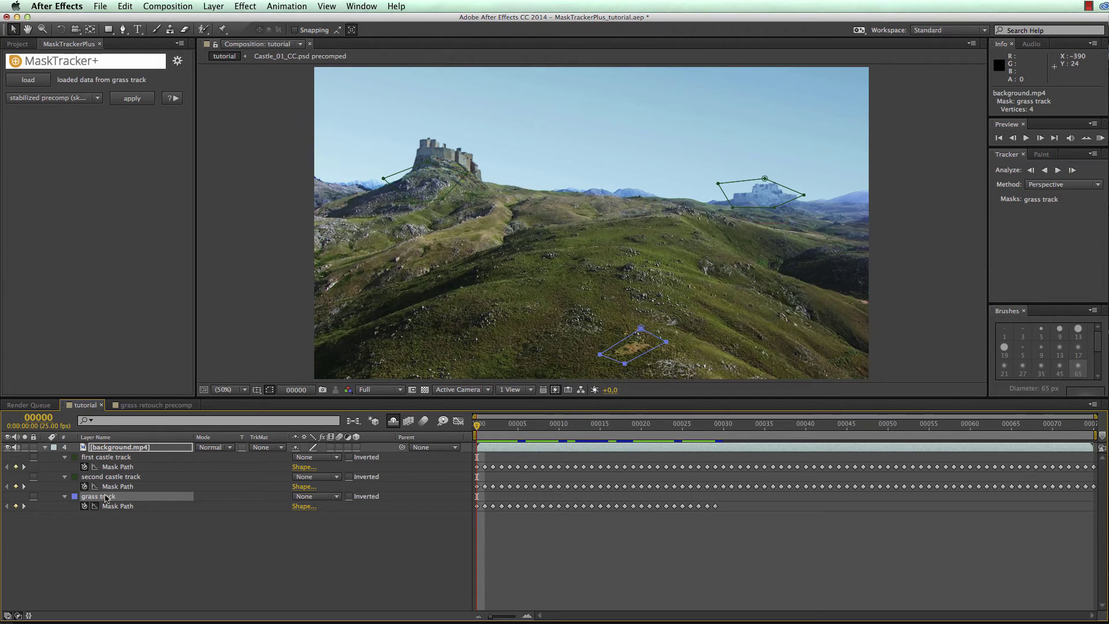
left_click(29, 79)
left_click(97, 100)
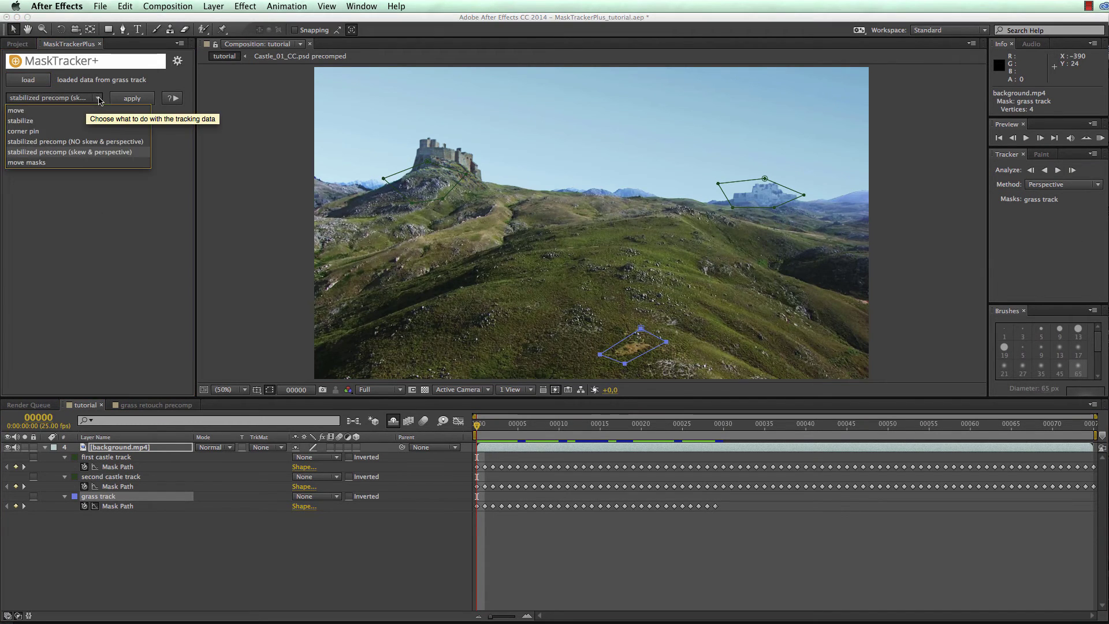
left_click(62, 154)
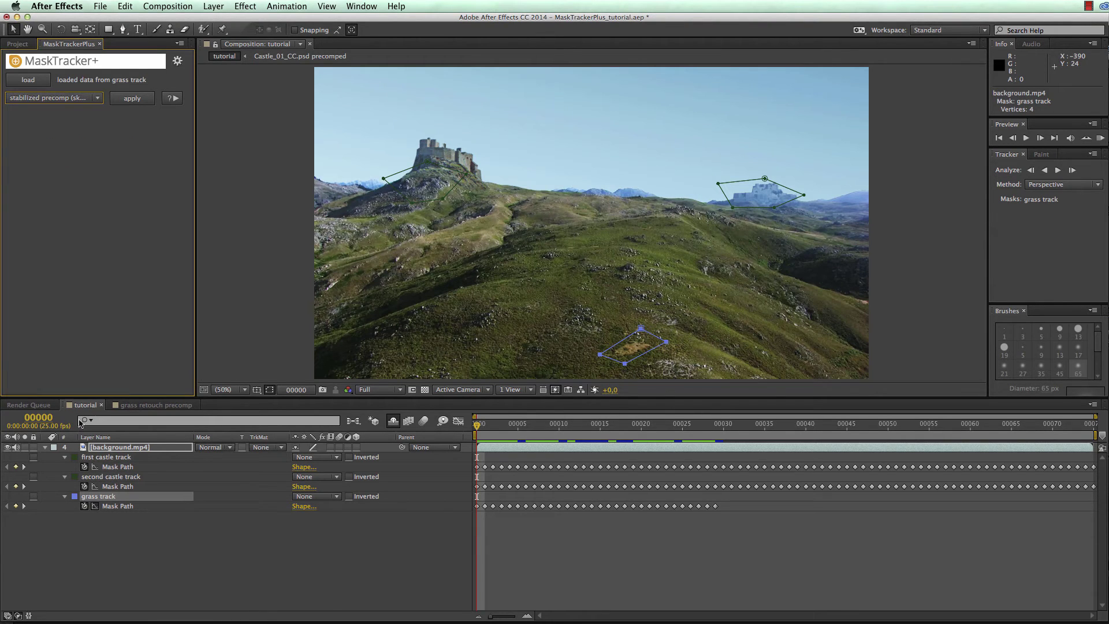
left_click(128, 448)
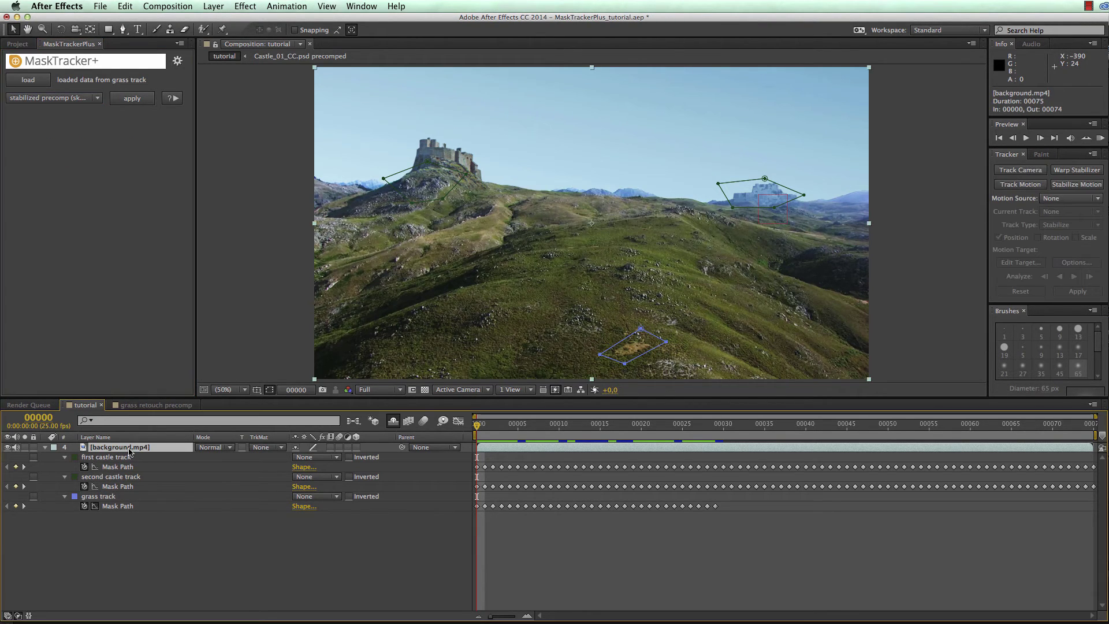
key("super+d")
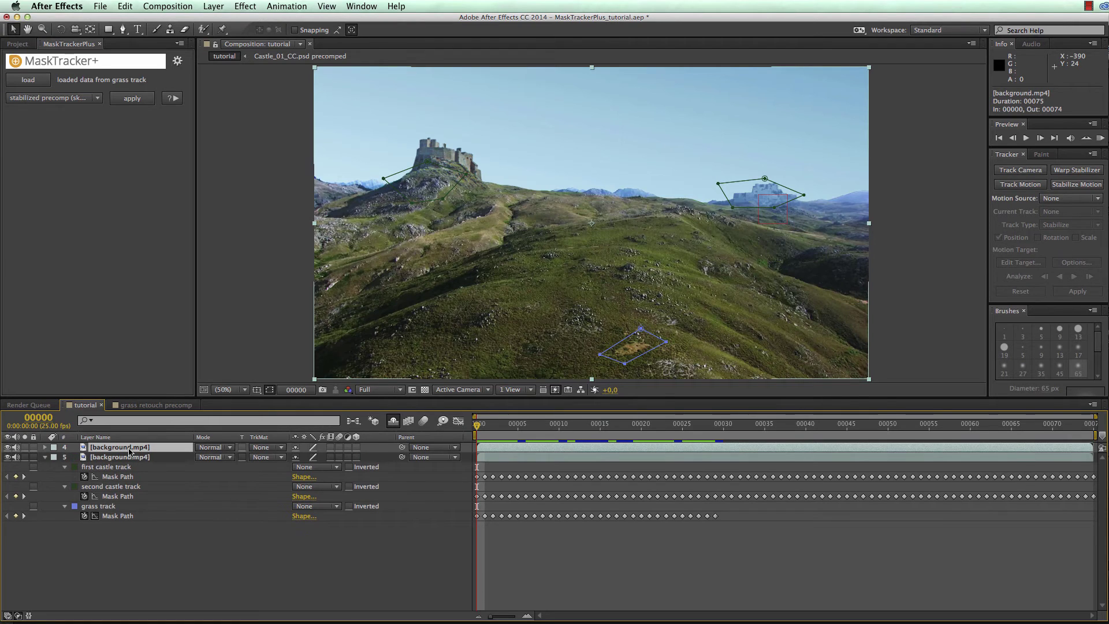
Rename the duplicate layer to 'patch' and trim its out point to about frame 28
key("Return")
type("pa")
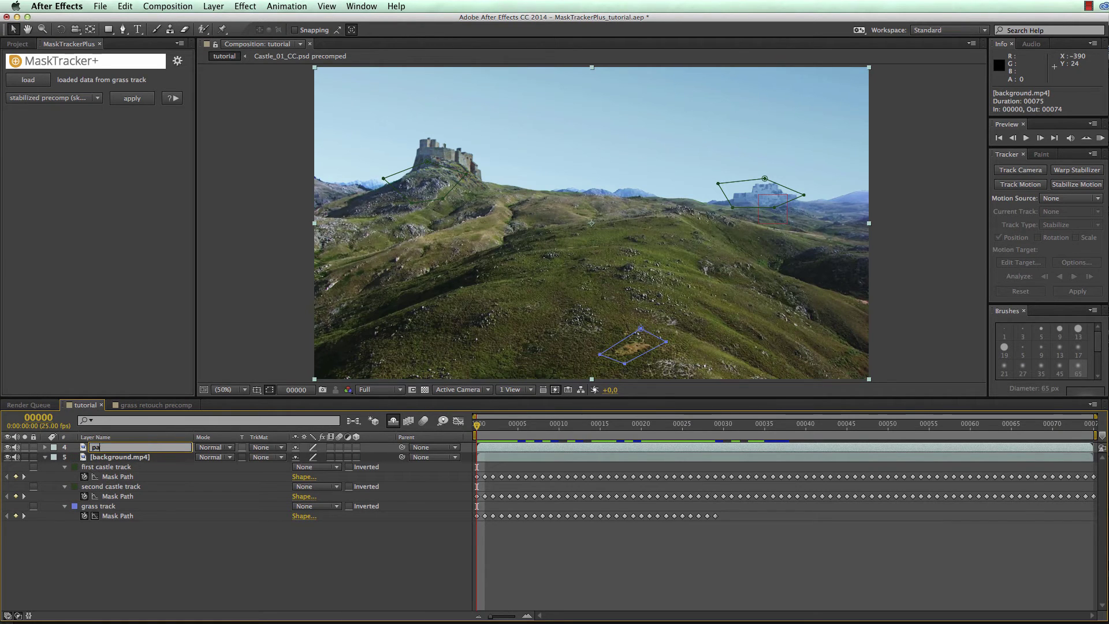
type("tch")
key("Return")
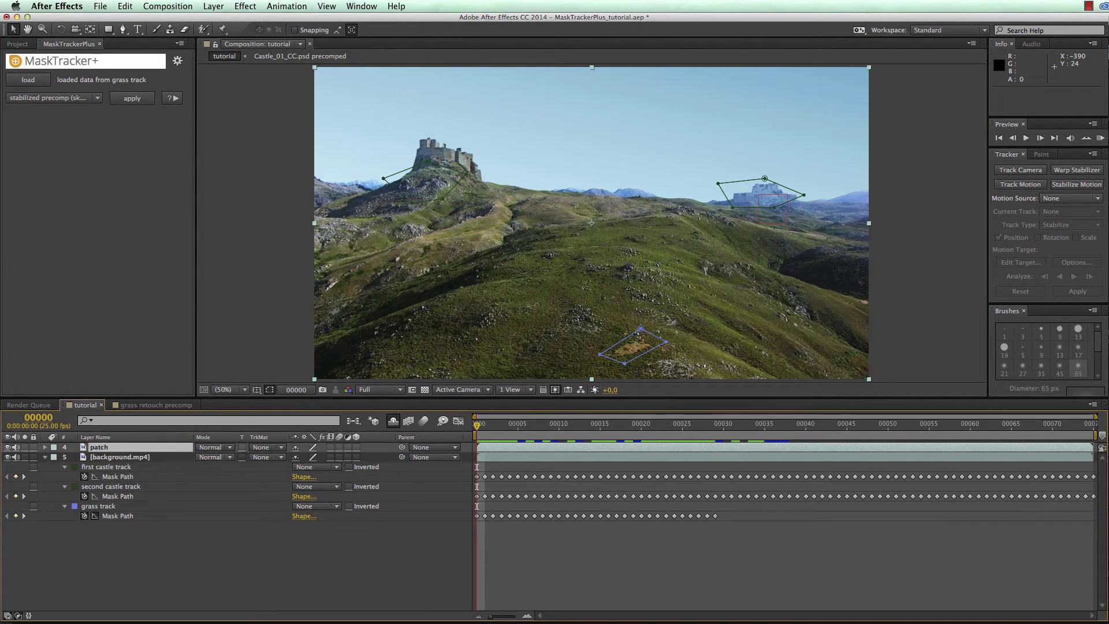
left_click_drag(1090, 448, 760, 464)
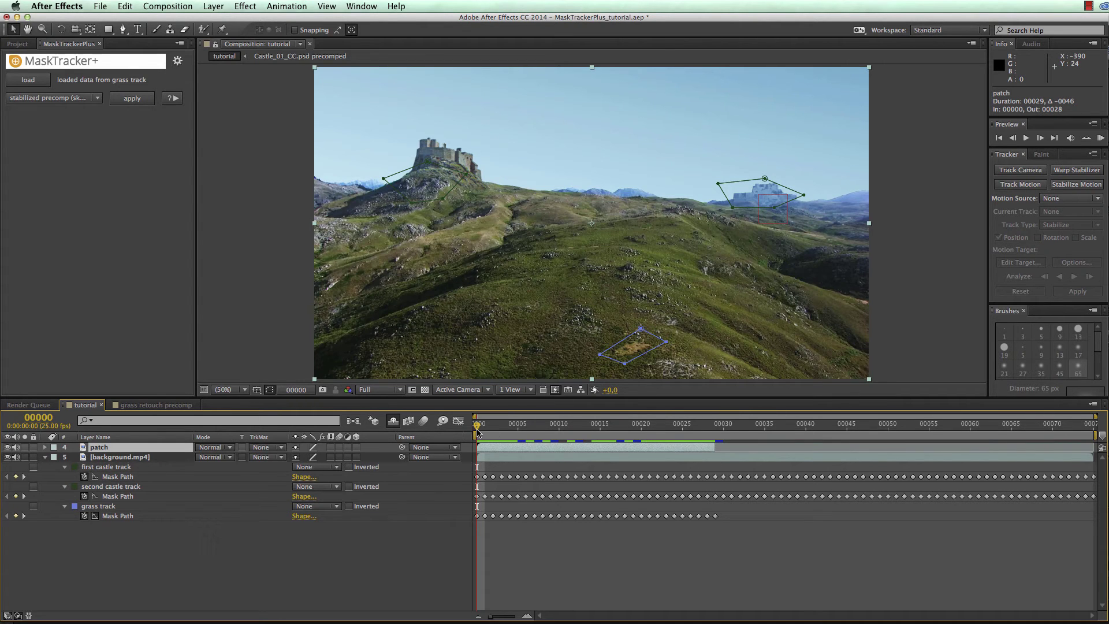
Check the shot up to frame 28, return to frame 0, and apply the grass track with MaskTracker+
left_click_drag(477, 432, 709, 425)
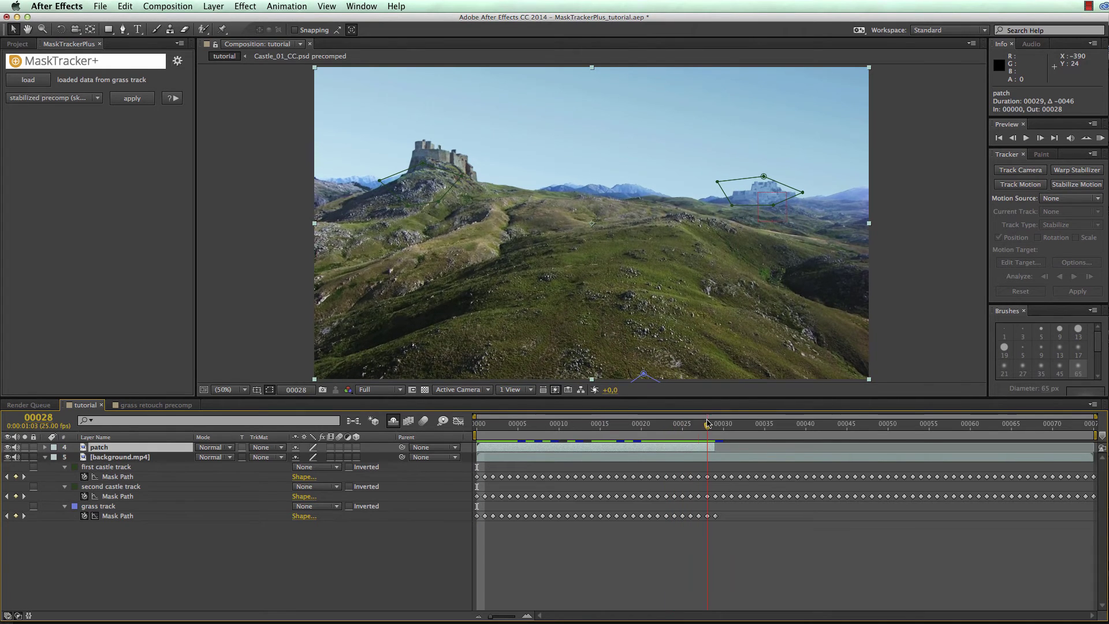
key("Home")
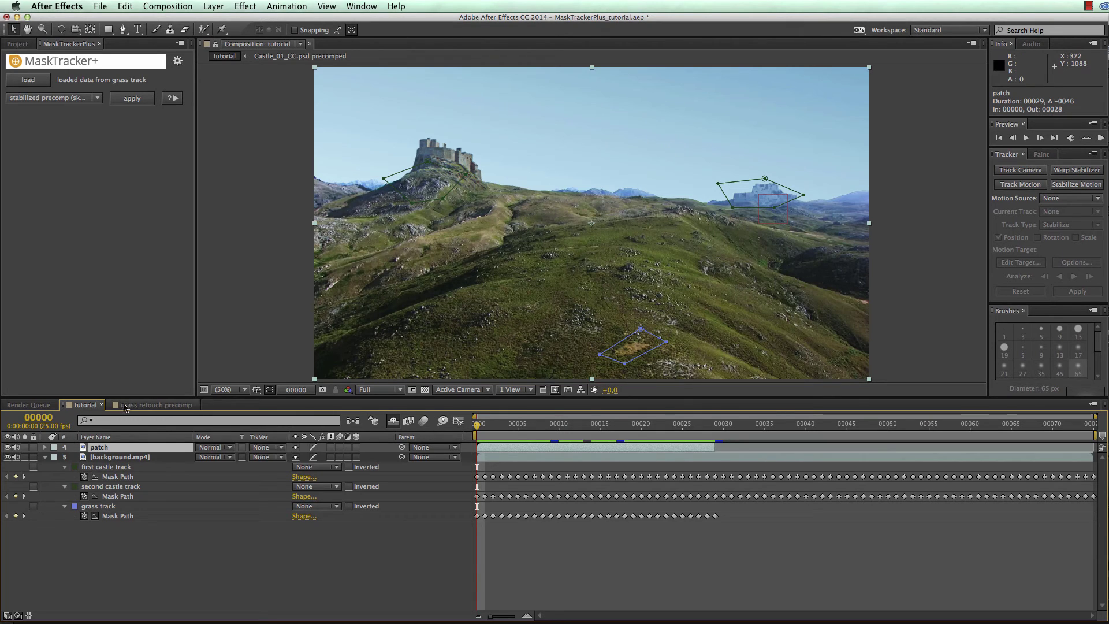
left_click(129, 98)
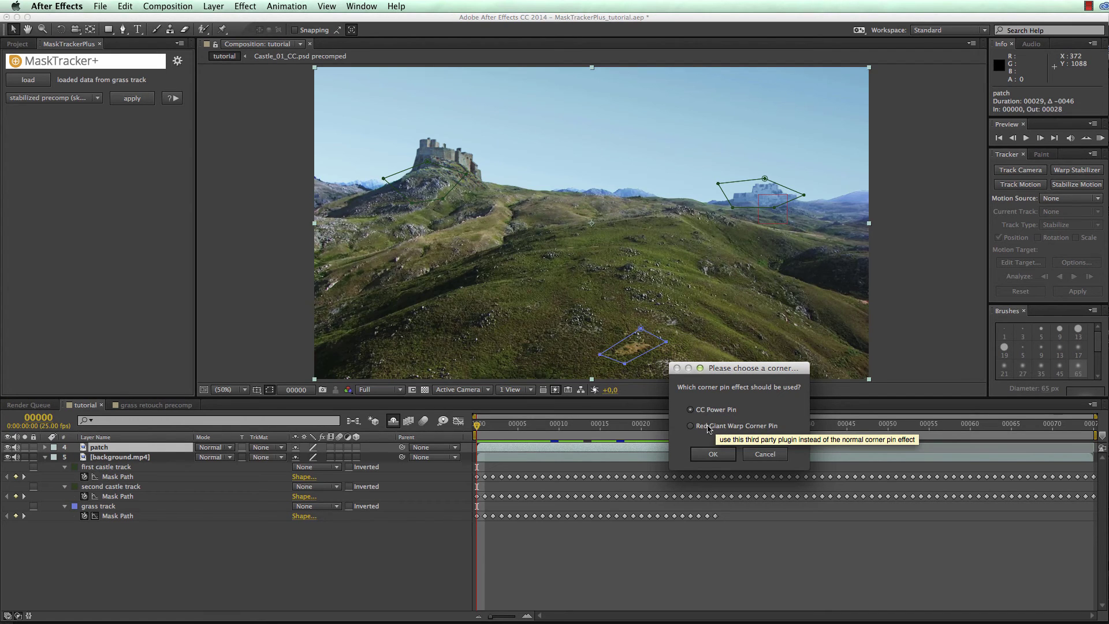
Choose CC Power Pin as the corner pin effect for the stabilized patch precomp
left_click(713, 455)
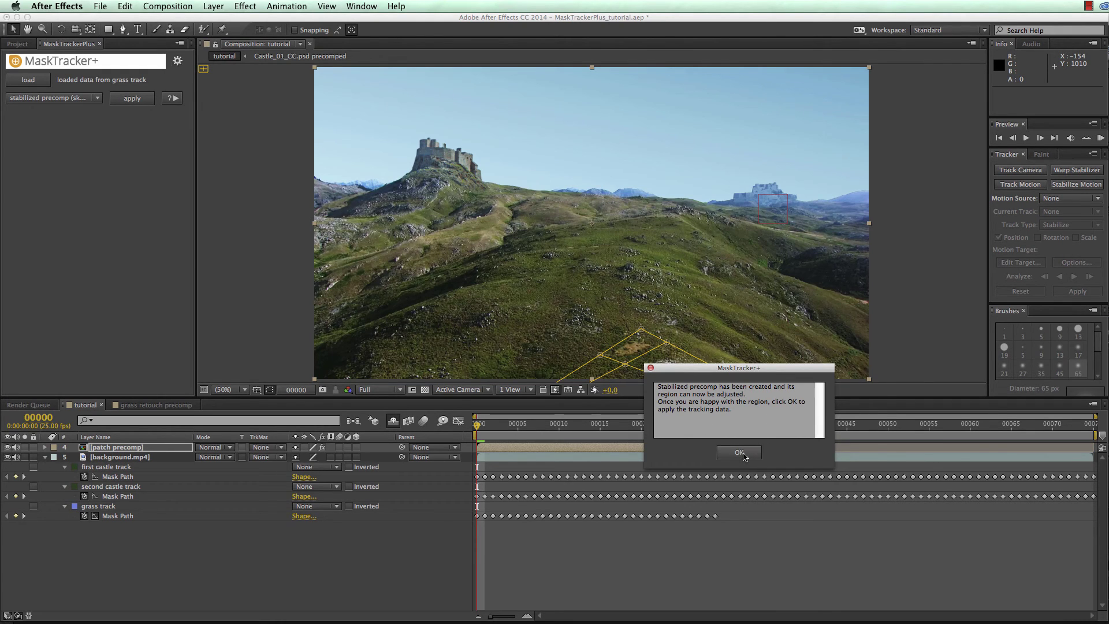
Move the MaskTracker+ message aside, then open the patch precomp in a new composition viewer
left_click_drag(736, 368, 112, 173)
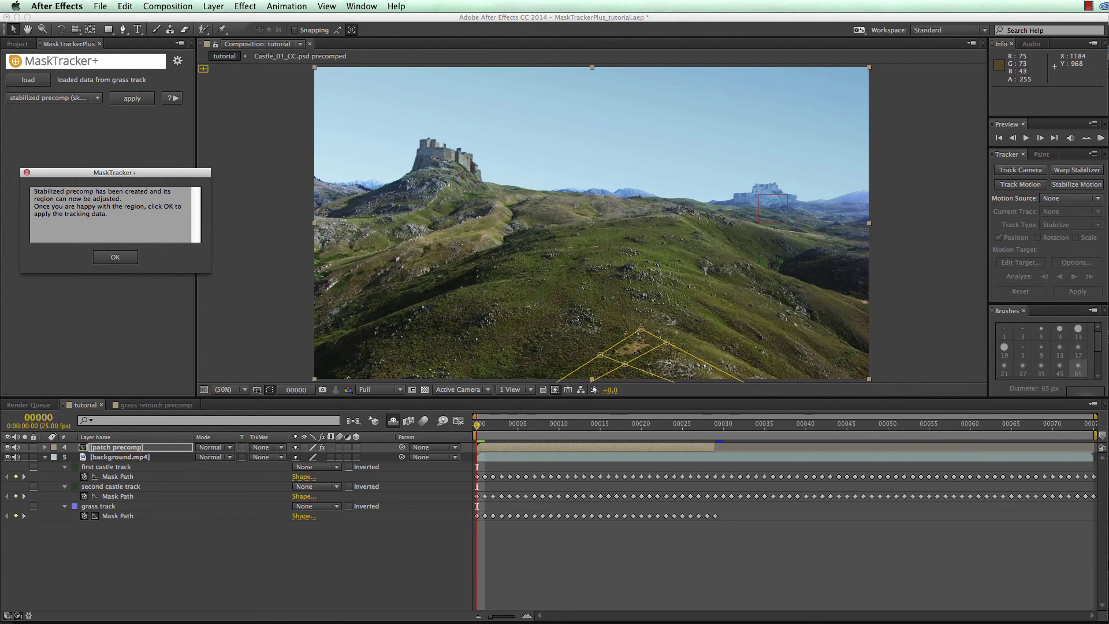
double_click(137, 448)
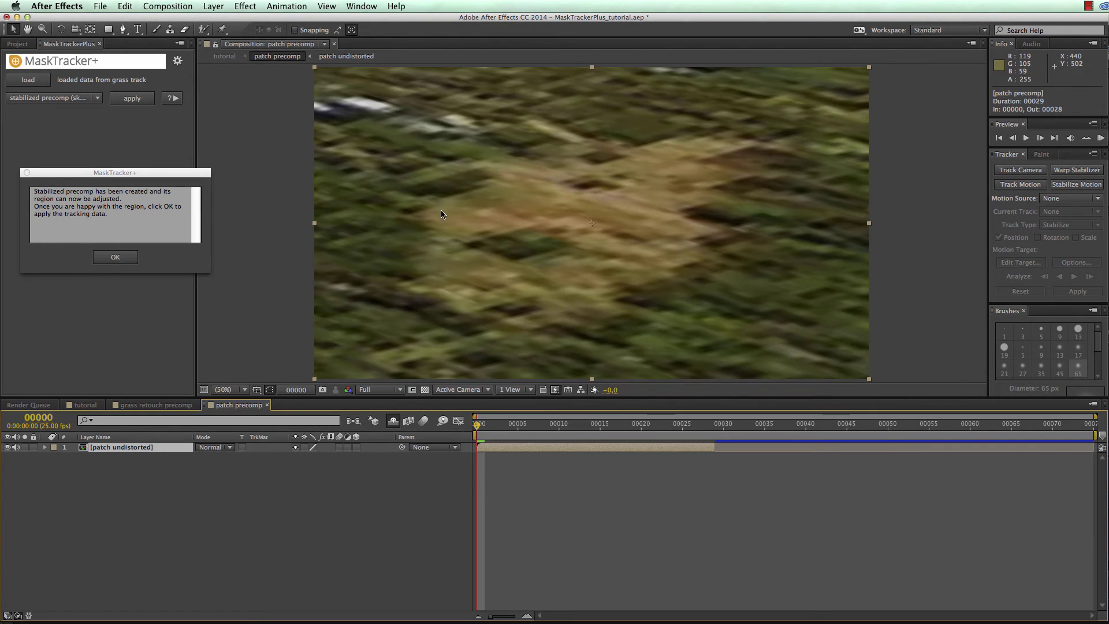
left_click(325, 45)
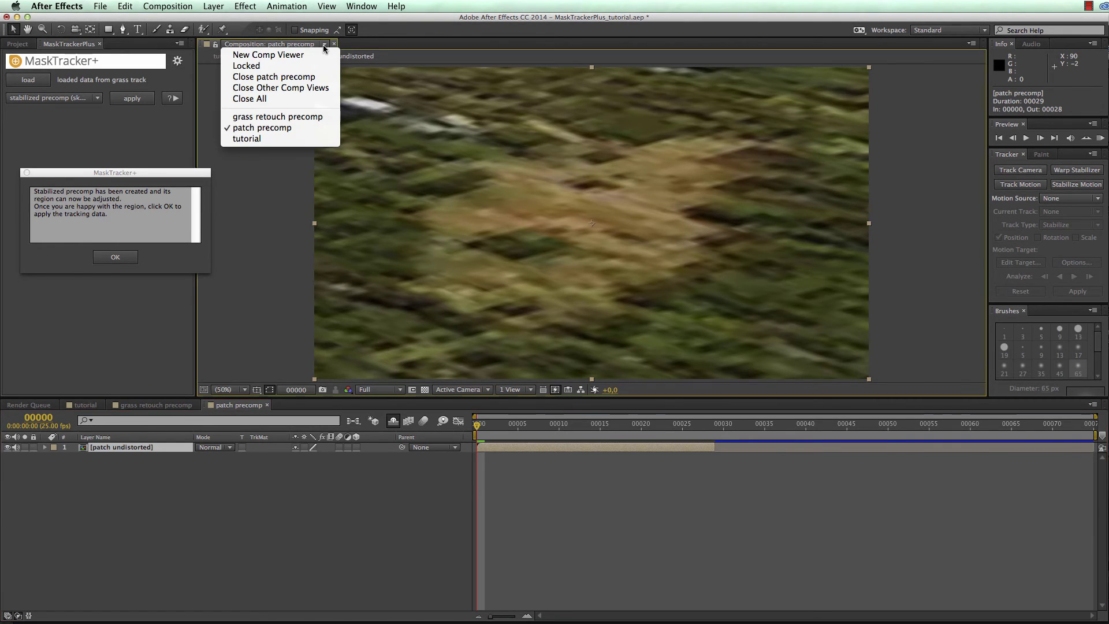
left_click(310, 55)
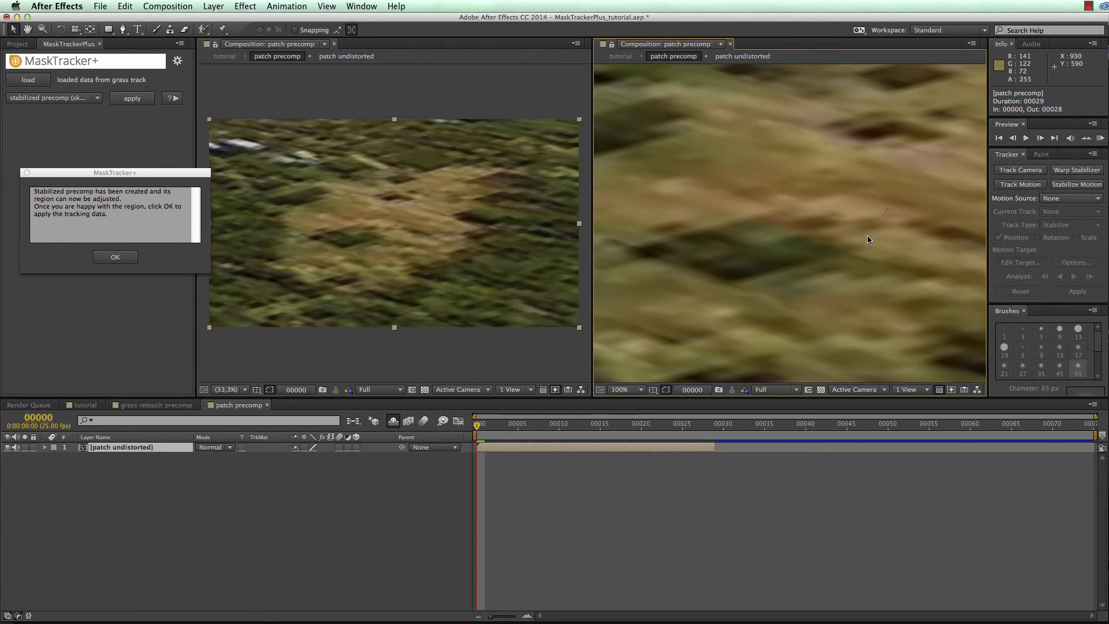
Close the grass retouch precomp timeline and bring the patch precomp timeline forward
left_click(86, 405)
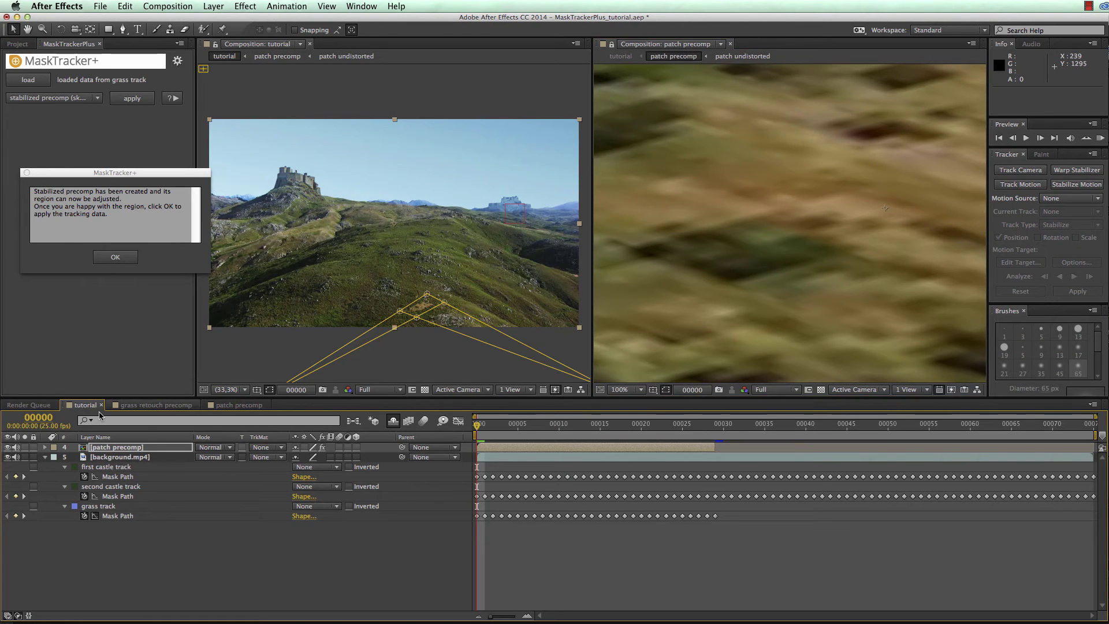
left_click(164, 407)
left_click(197, 405)
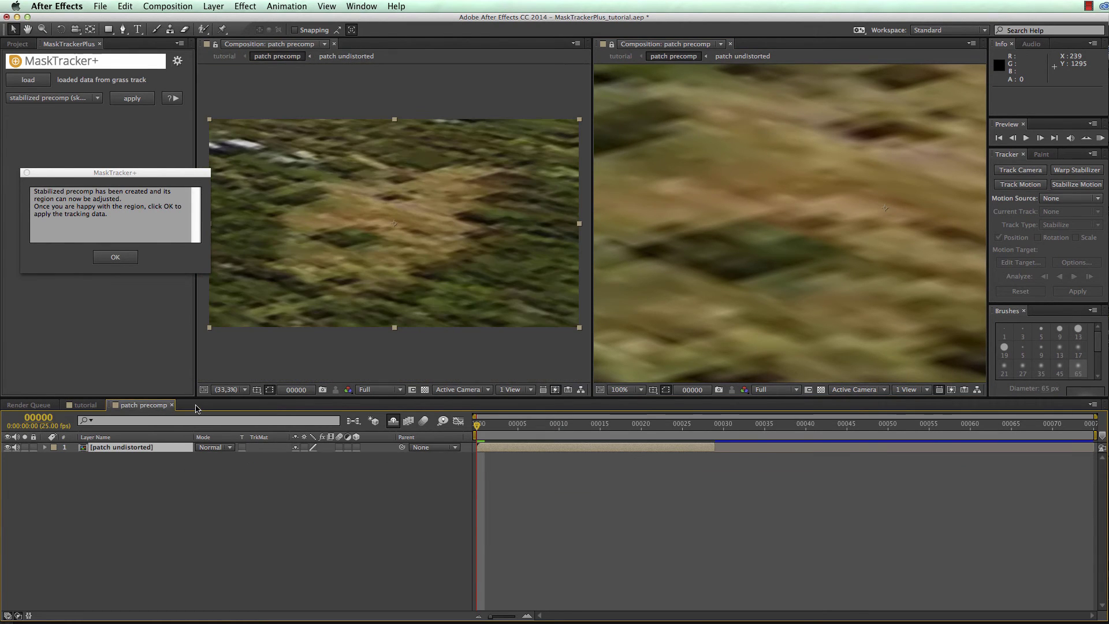
left_click(86, 406)
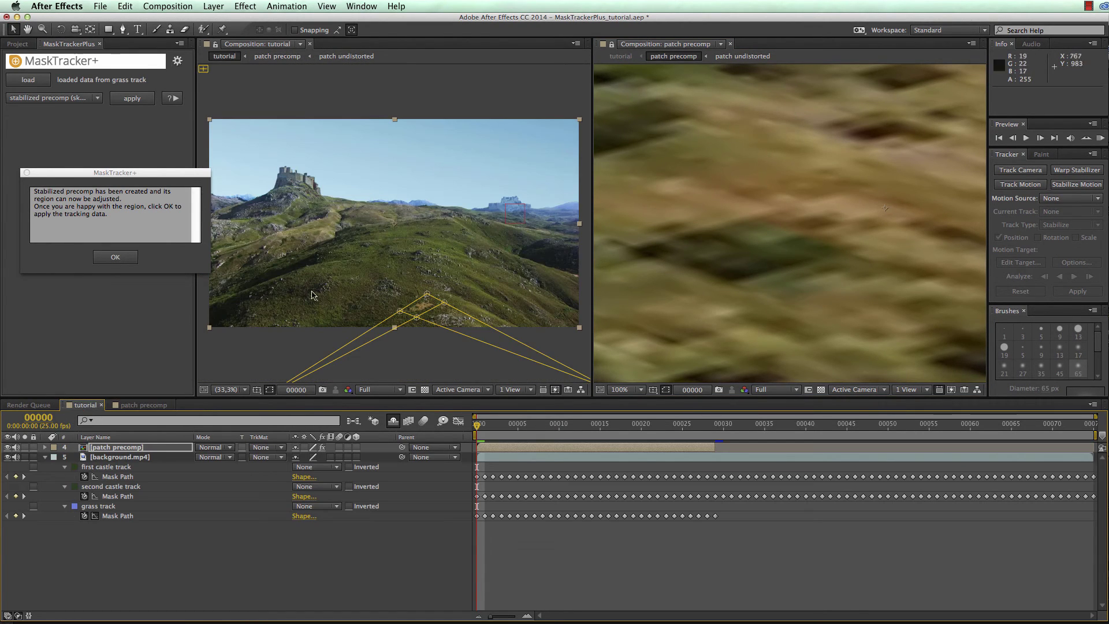
left_click(143, 405)
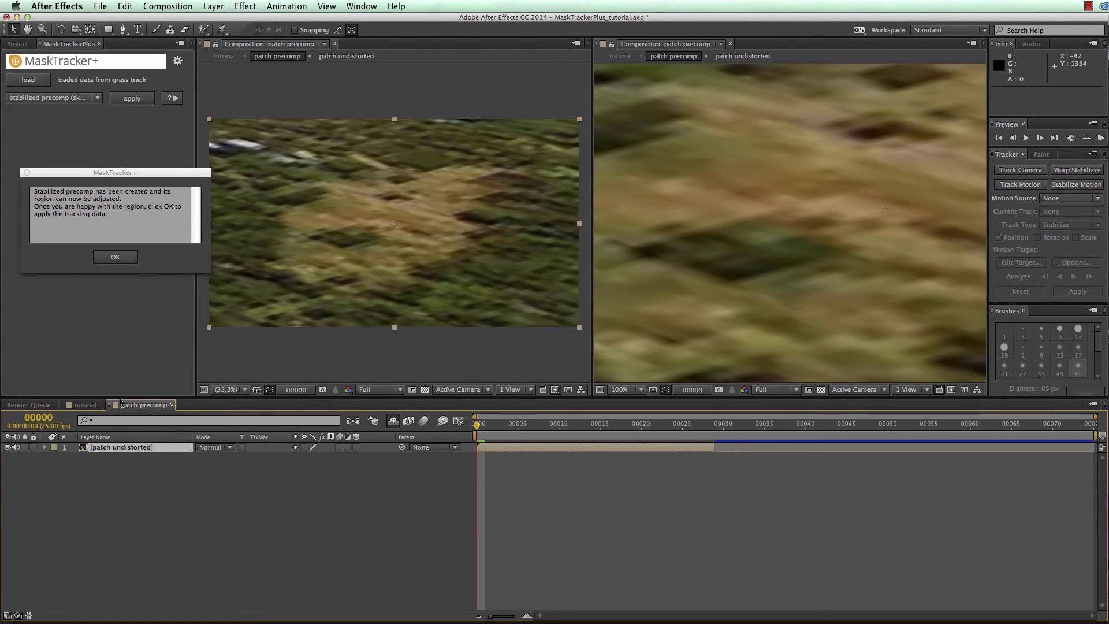
Set the right viewer to Fit up to 100% and show the tutorial comp in the left viewer
left_click(639, 391)
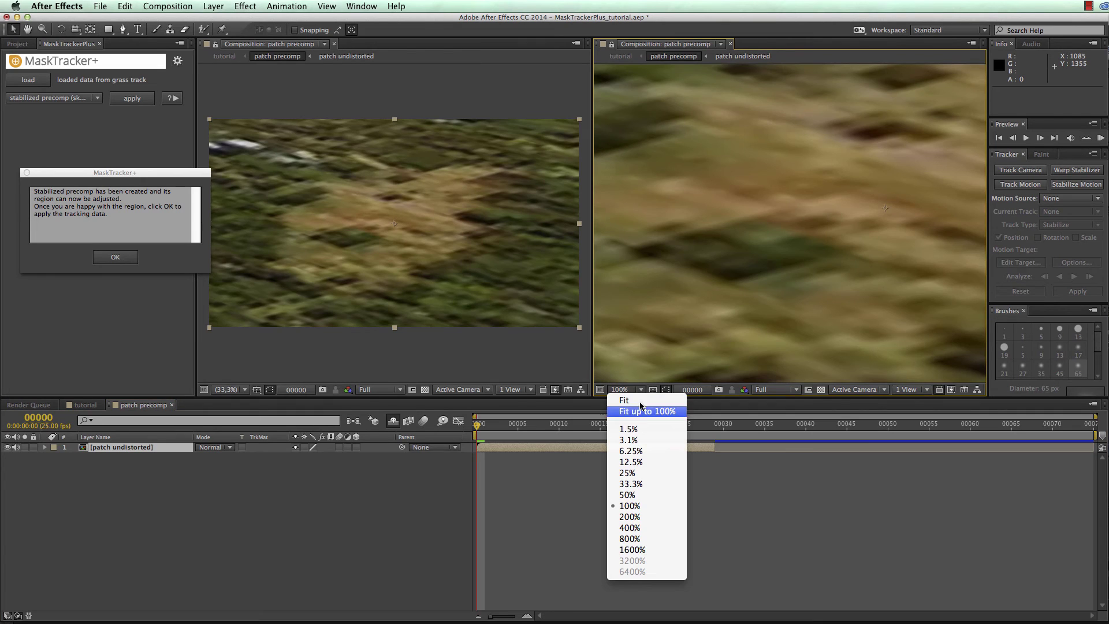
left_click(641, 411)
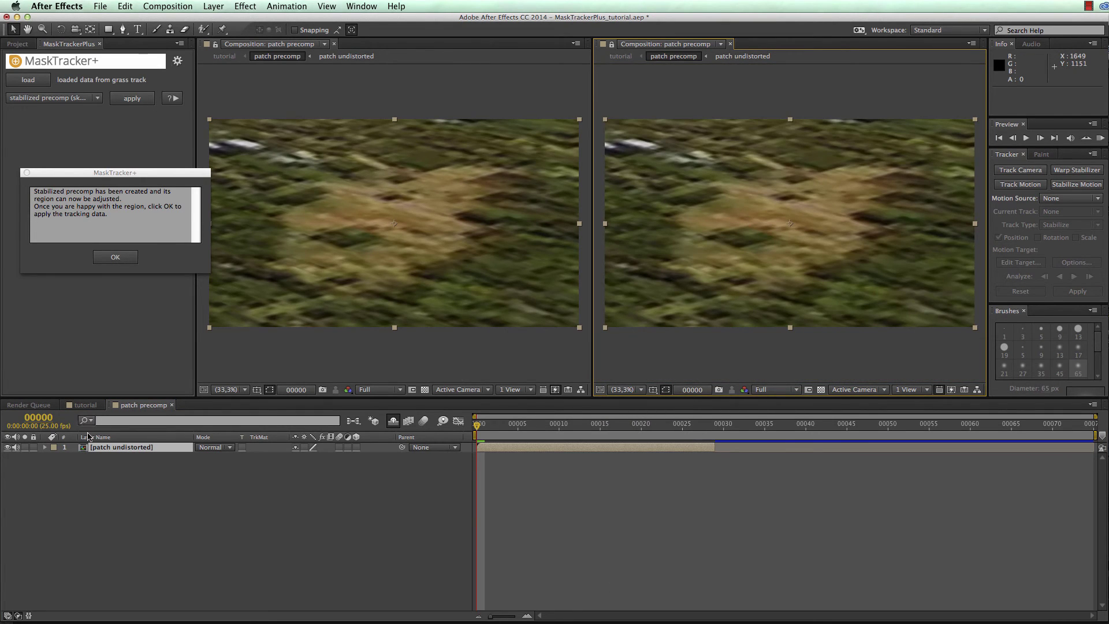
left_click(85, 406)
left_click(422, 314)
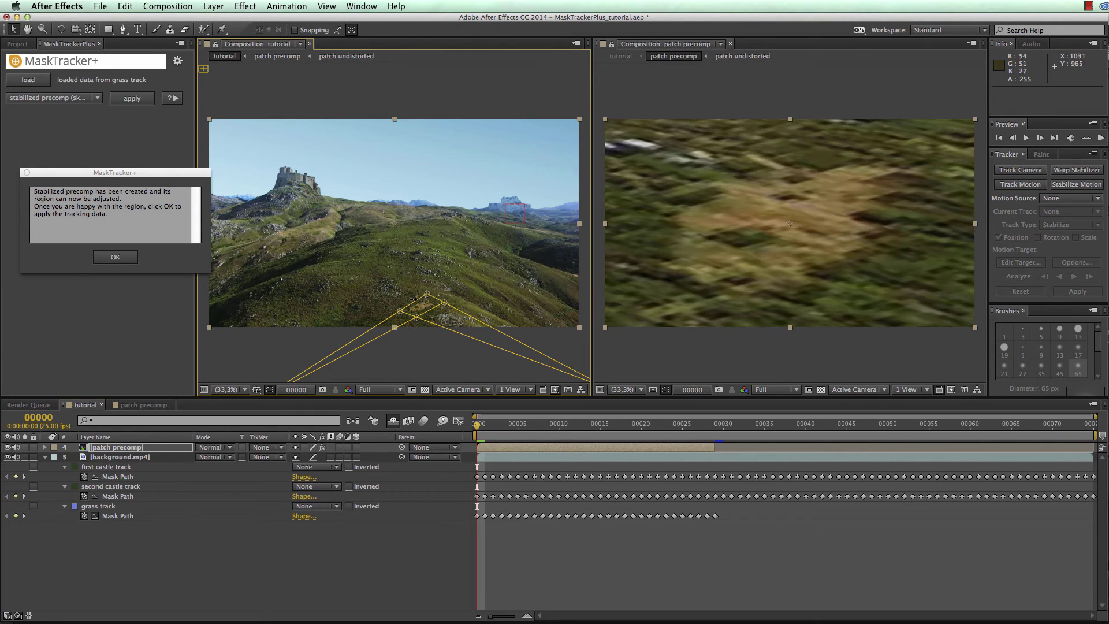
Drag the CC Power Pin corners out to enclose the bare grass patch
left_click_drag(434, 307, 382, 333)
left_click_drag(438, 299, 491, 296)
left_click_drag(405, 258, 384, 269)
left_click_drag(340, 322, 351, 321)
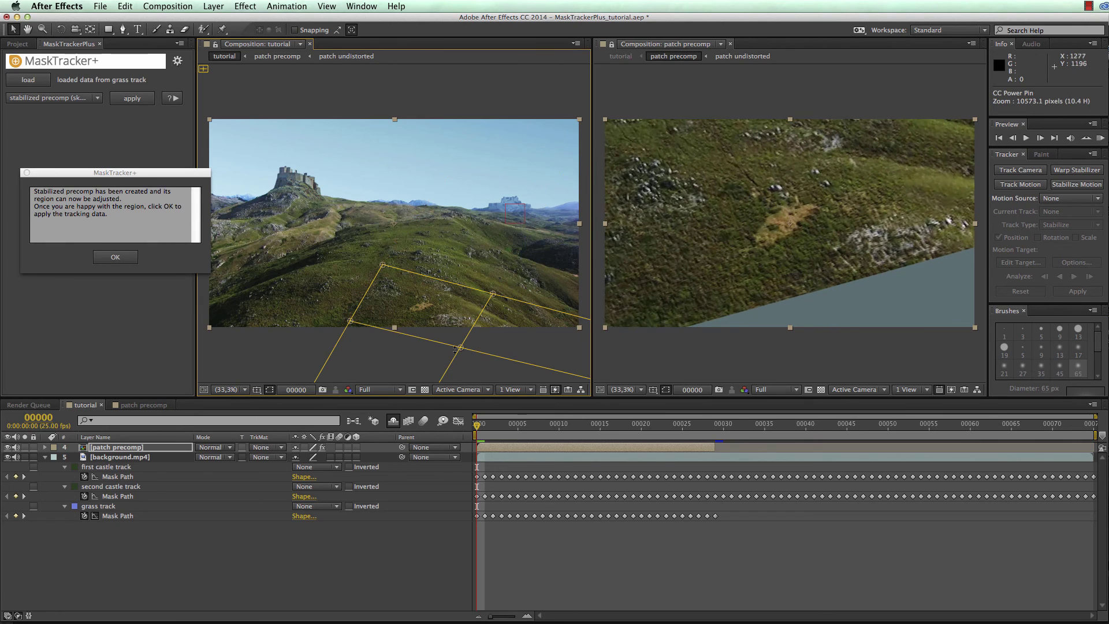
left_click_drag(460, 347, 461, 345)
left_click_drag(487, 306, 484, 305)
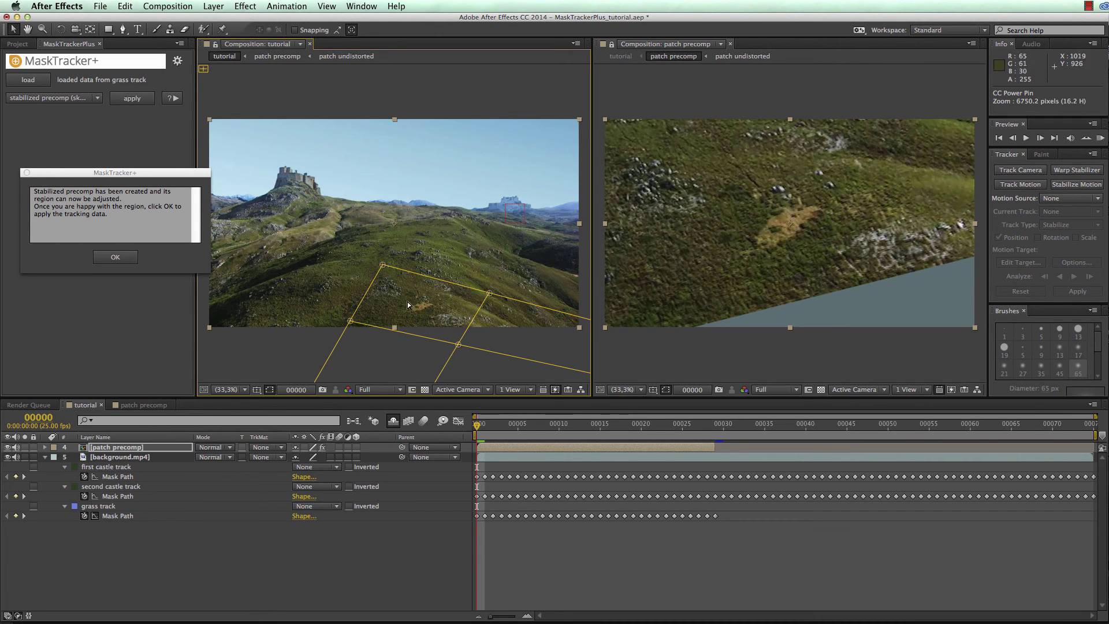
Fine-tune all four region corners, checking the stabilized patch at frames 14 and 9
left_click_drag(384, 268, 396, 276)
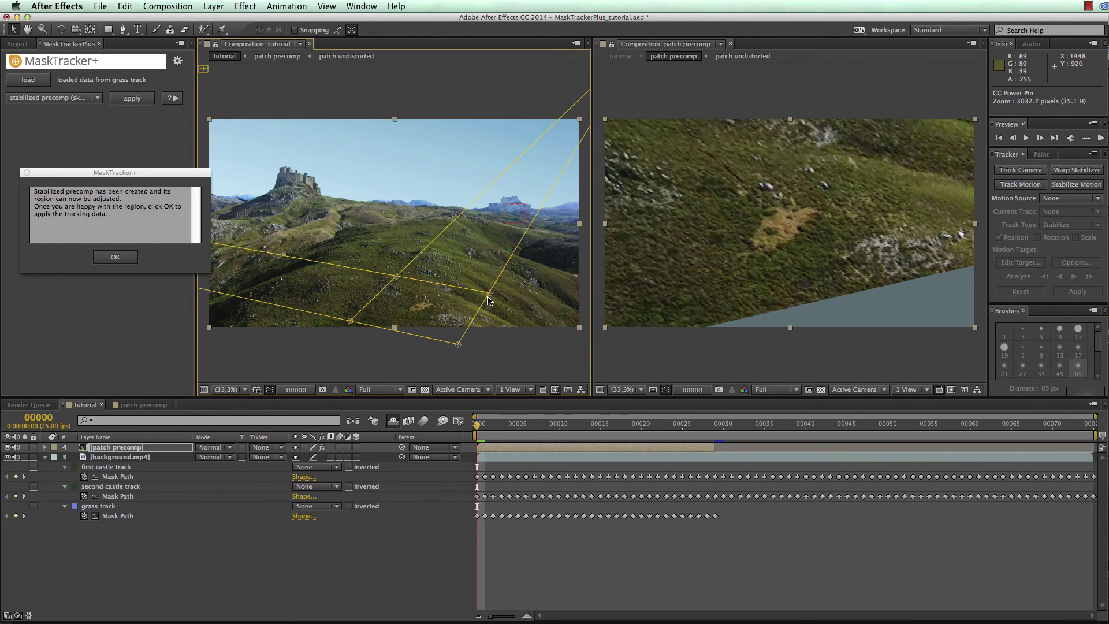
left_click_drag(489, 293, 481, 303)
left_click_drag(456, 346, 452, 342)
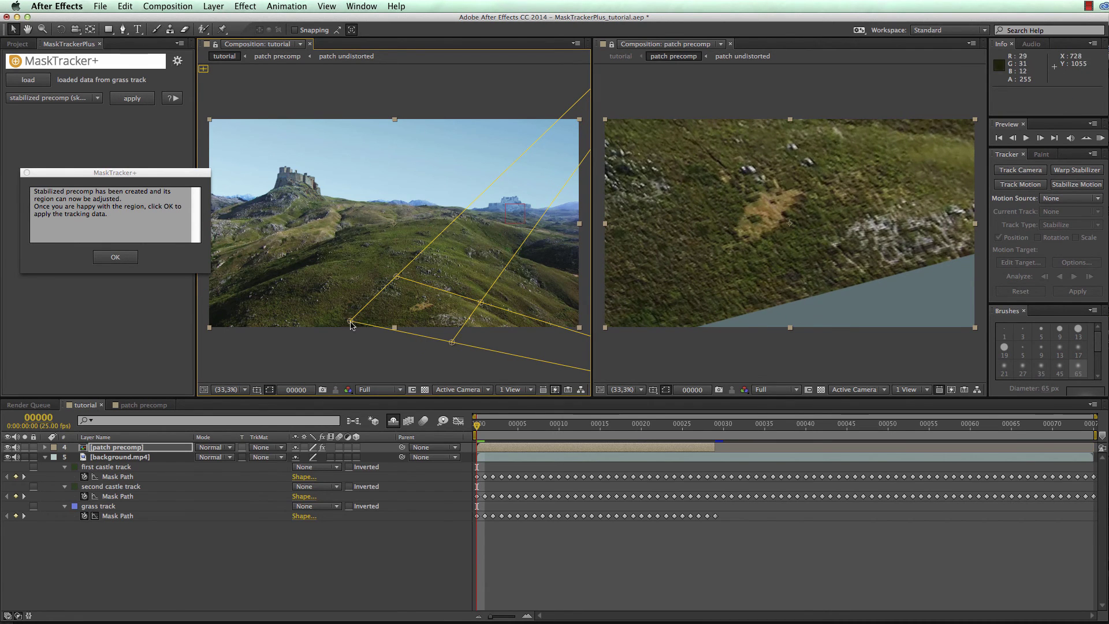
left_click_drag(351, 324, 368, 317)
left_click_drag(396, 277, 398, 274)
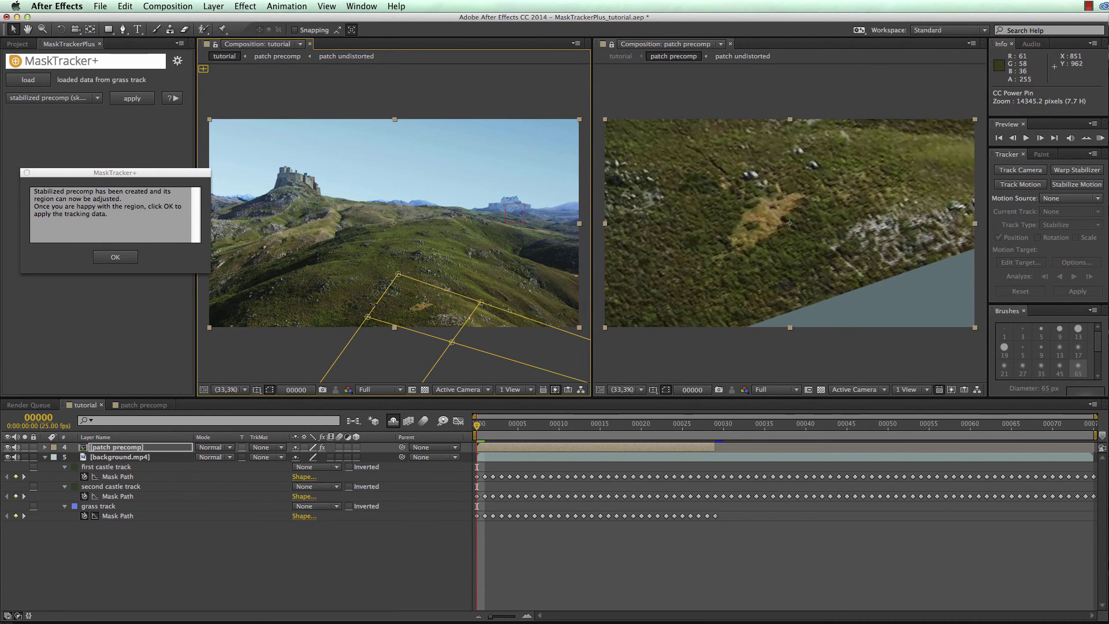
left_click_drag(368, 316, 350, 320)
left_click_drag(398, 274, 387, 269)
left_click_drag(452, 343, 448, 349)
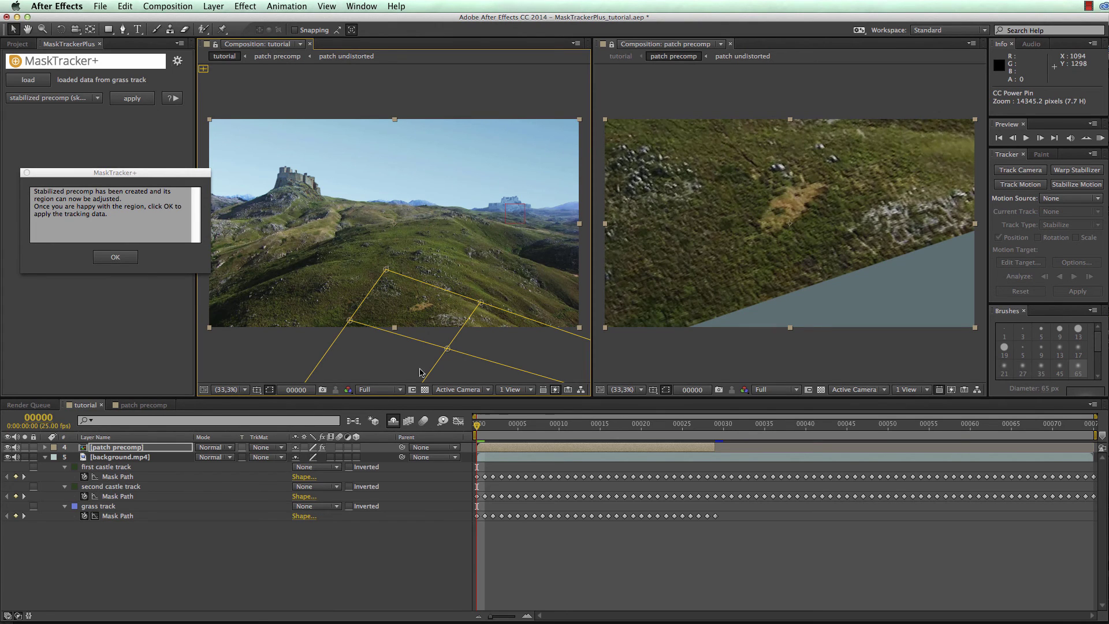
left_click_drag(479, 426, 617, 432)
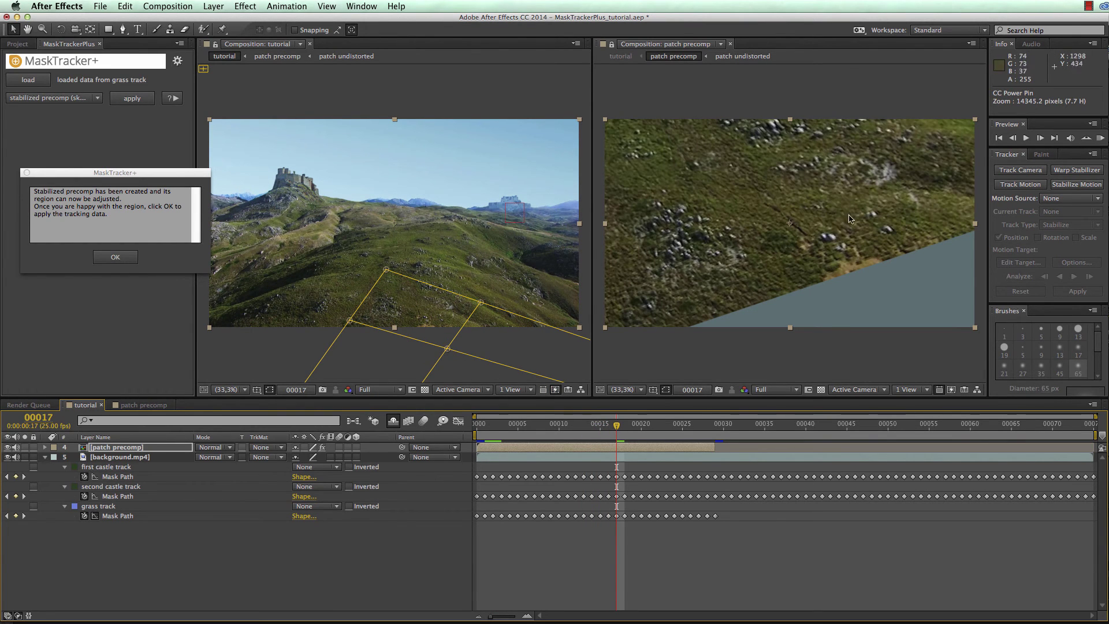
left_click_drag(617, 423, 477, 427)
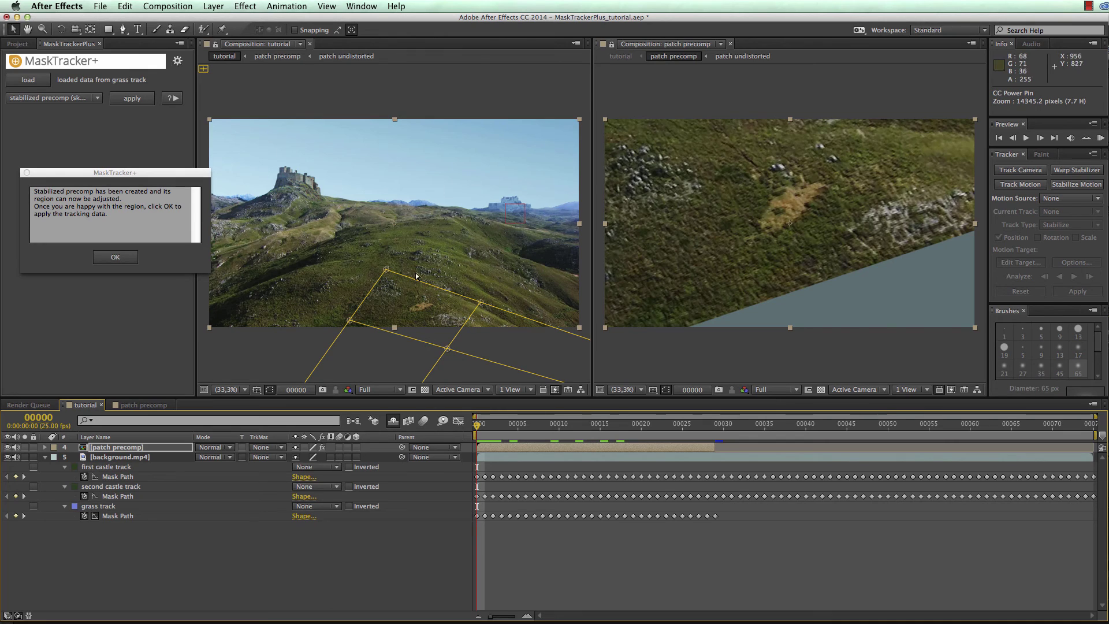
Accept the region to apply the tracking data and play the comp from frame 3
left_click(114, 258)
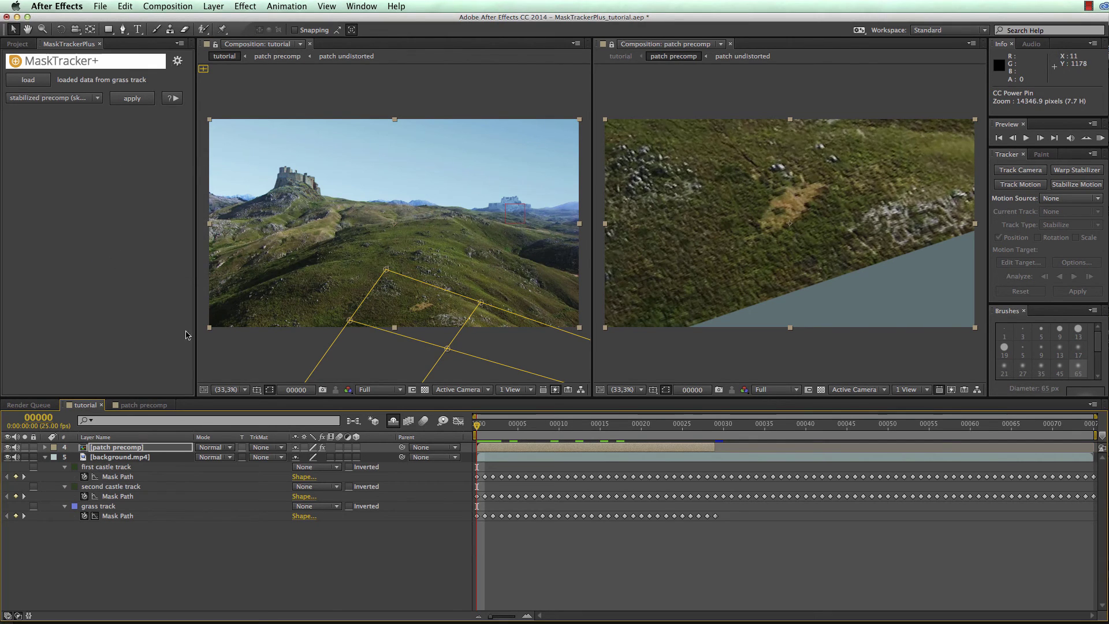
left_click_drag(477, 426, 545, 445)
key("space")
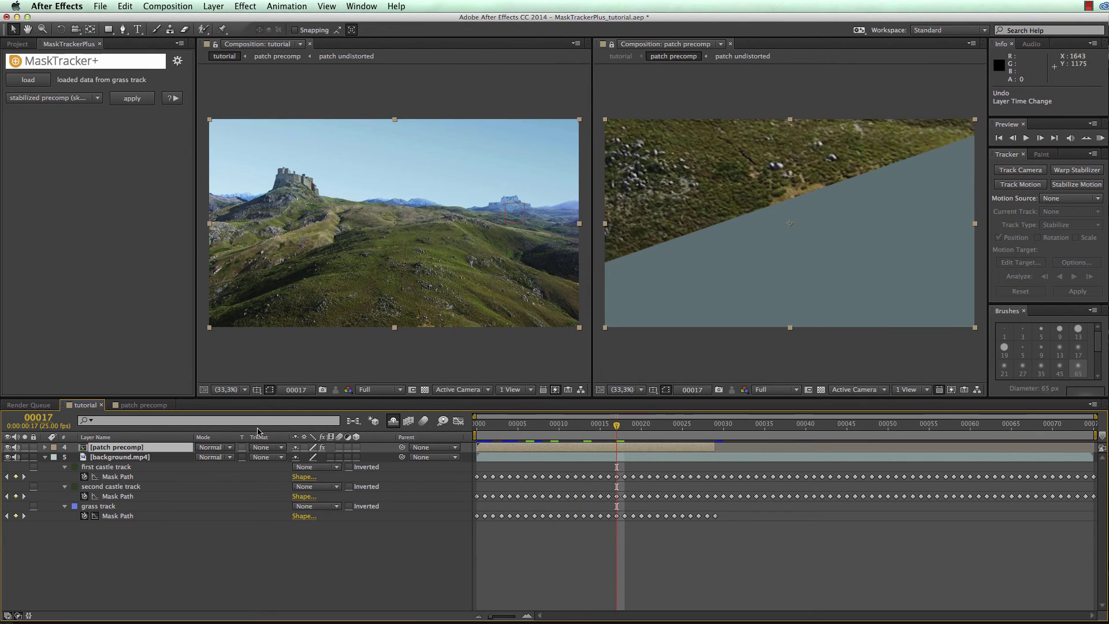
Review the patch precomp in a single full-width viewer, stopping the preview at frame 3
double_click(124, 447)
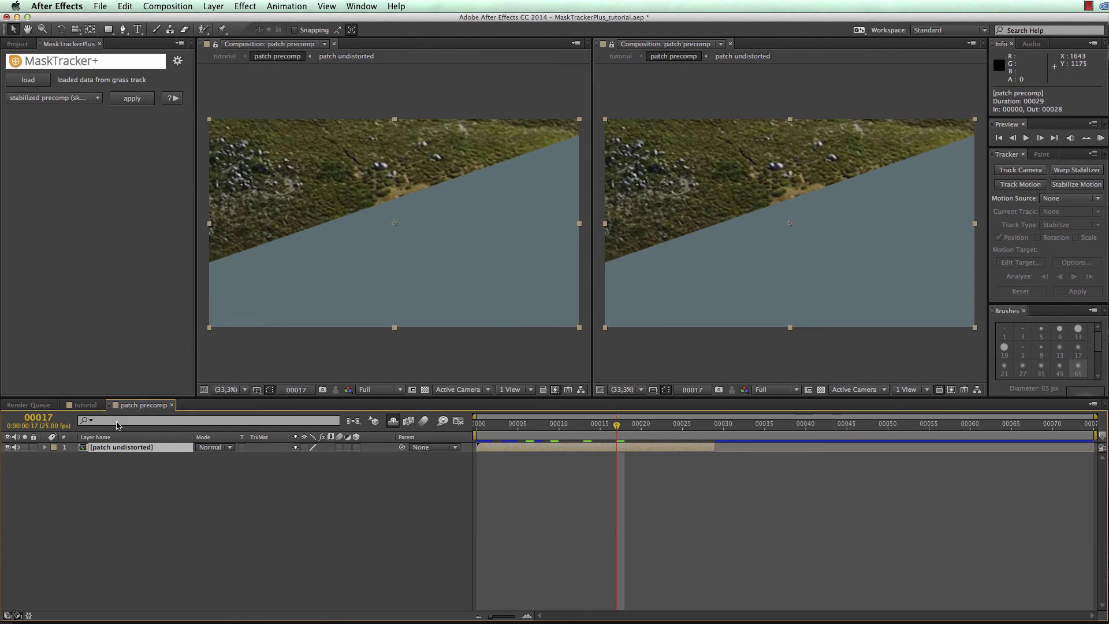
key("super+w")
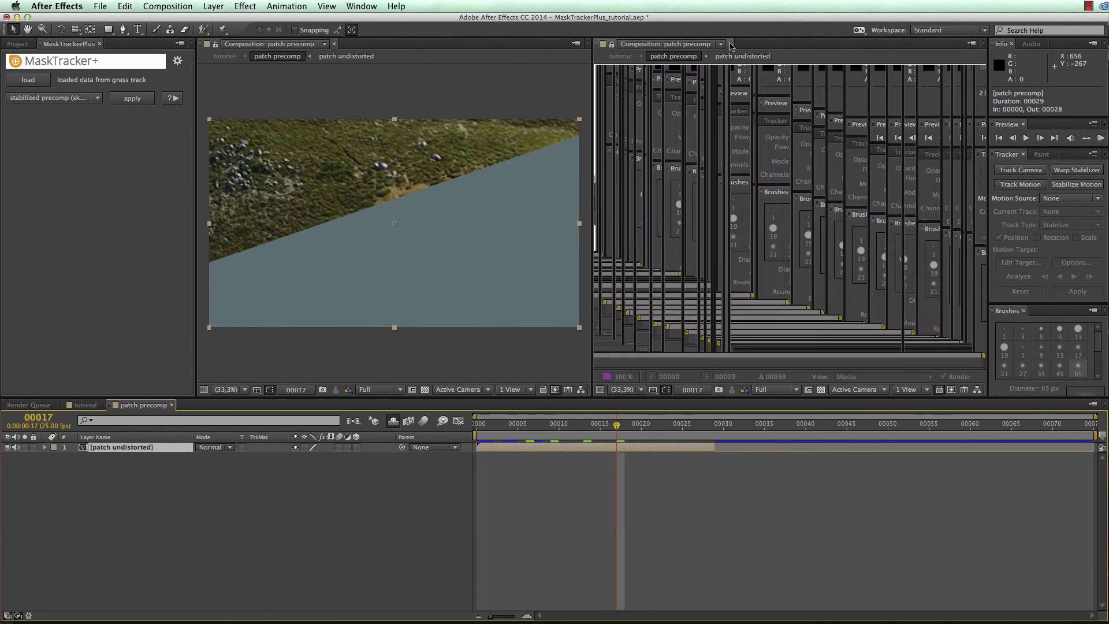
left_click(1101, 138)
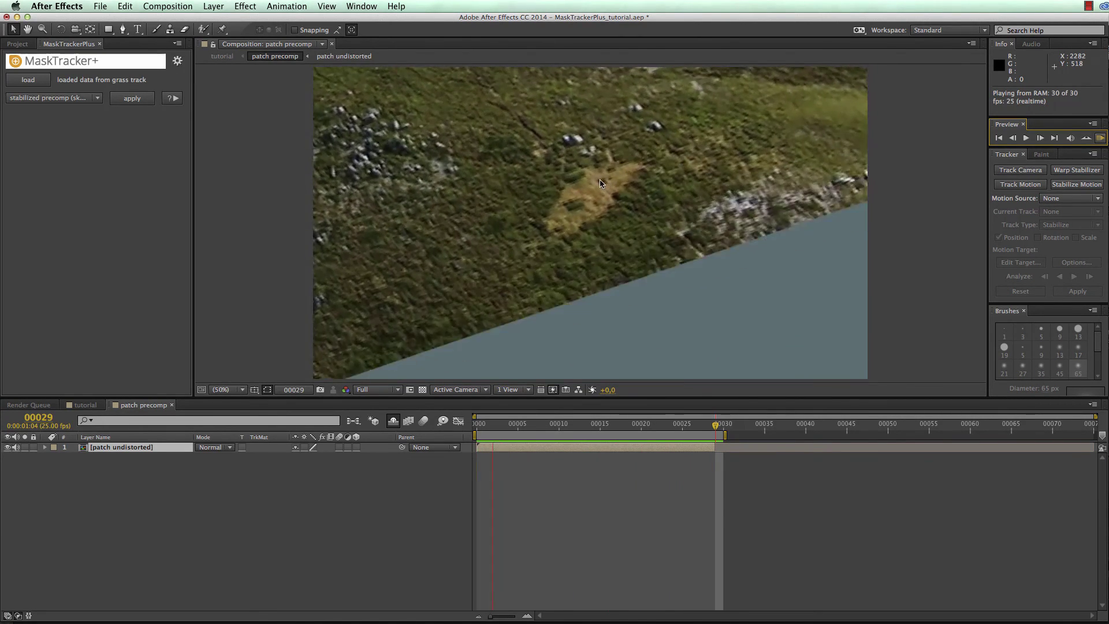
left_click(512, 238)
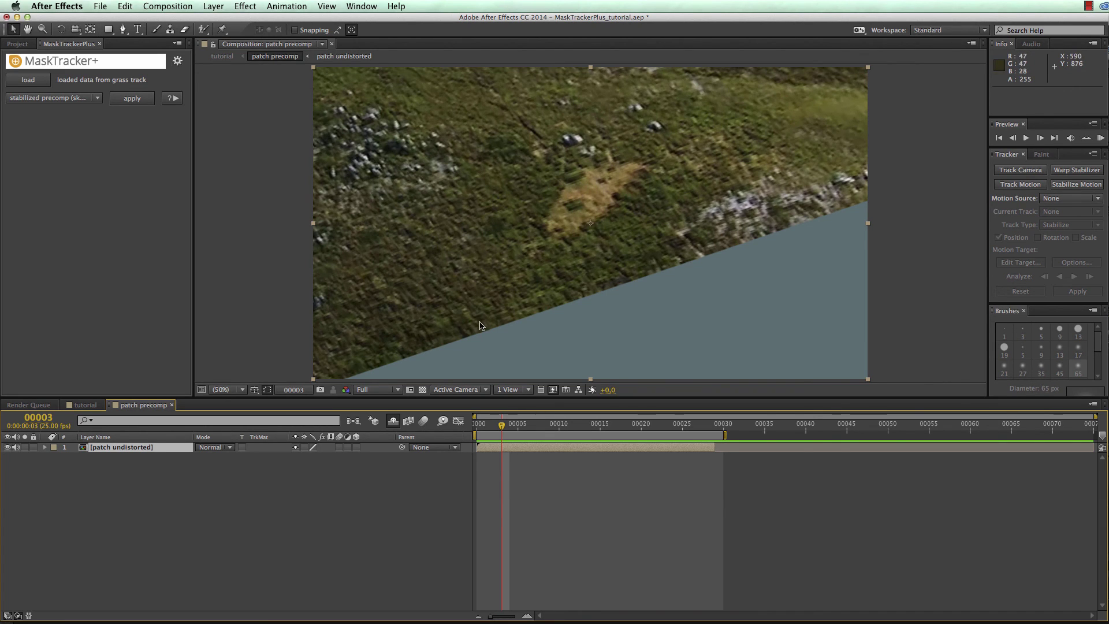
Open 'patch undistorted' in the Layer panel and select the Clone Stamp with a 300 px brush
right_click(139, 453)
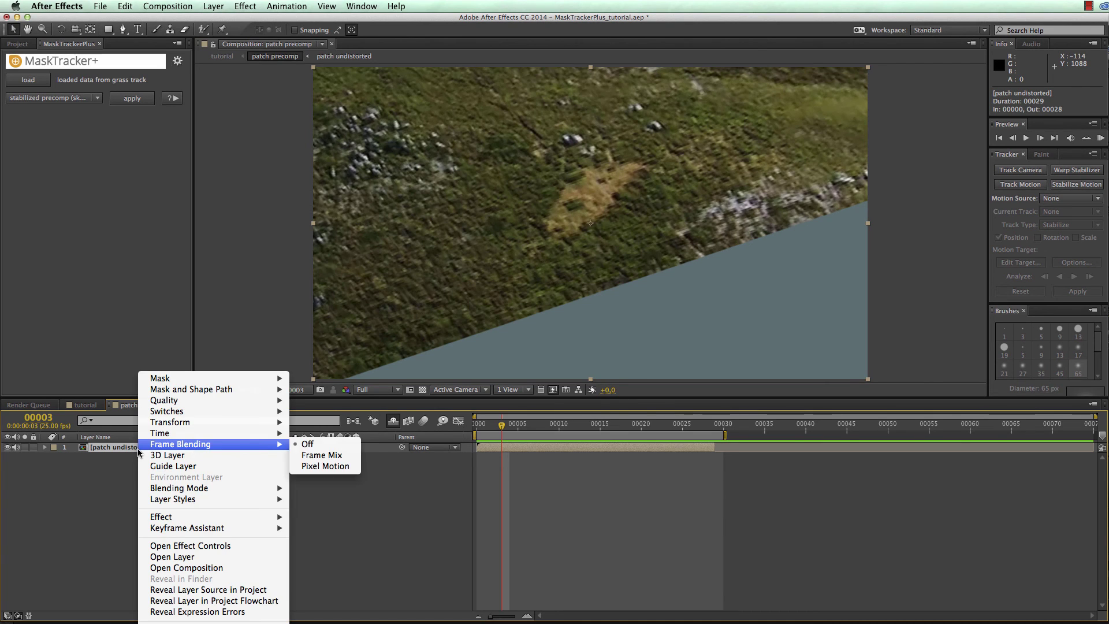
left_click(177, 557)
left_click_drag(901, 211, 454, 211)
left_click(169, 29)
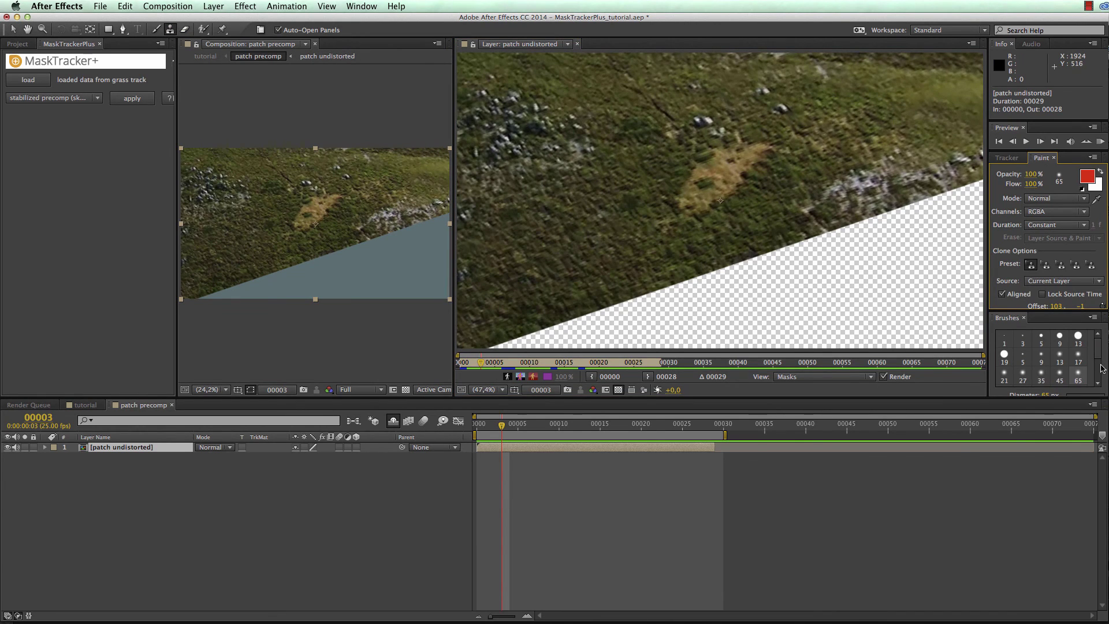
scroll(1051, 355, "down", 2)
left_click(1042, 359)
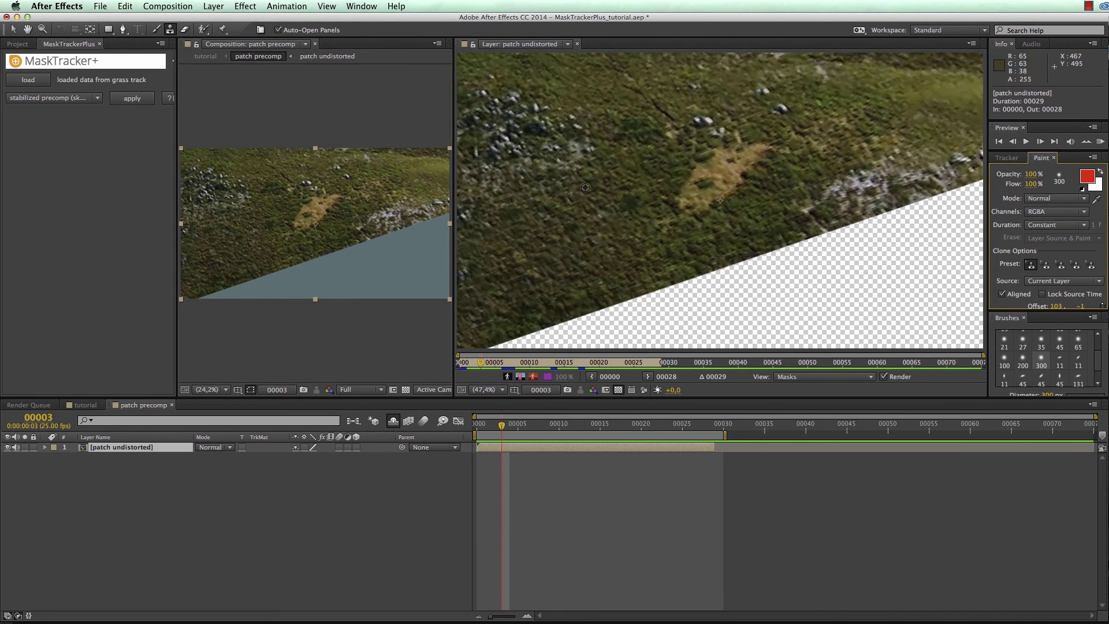
Set a clone source and paint three clone strokes of grass over the bare orange patch
left_click(577, 149, "alt")
mouse_move(701, 155)
left_mouse_down()
mouse_move(759, 153)
mouse_move(738, 154)
mouse_move(744, 176)
mouse_move(684, 195)
mouse_move(726, 182)
left_mouse_up()
left_click(860, 118, "alt")
left_click(595, 210, "alt")
Move the in-points of Clone 1, 2 and 3 to frame 0
key("p")
key("p")
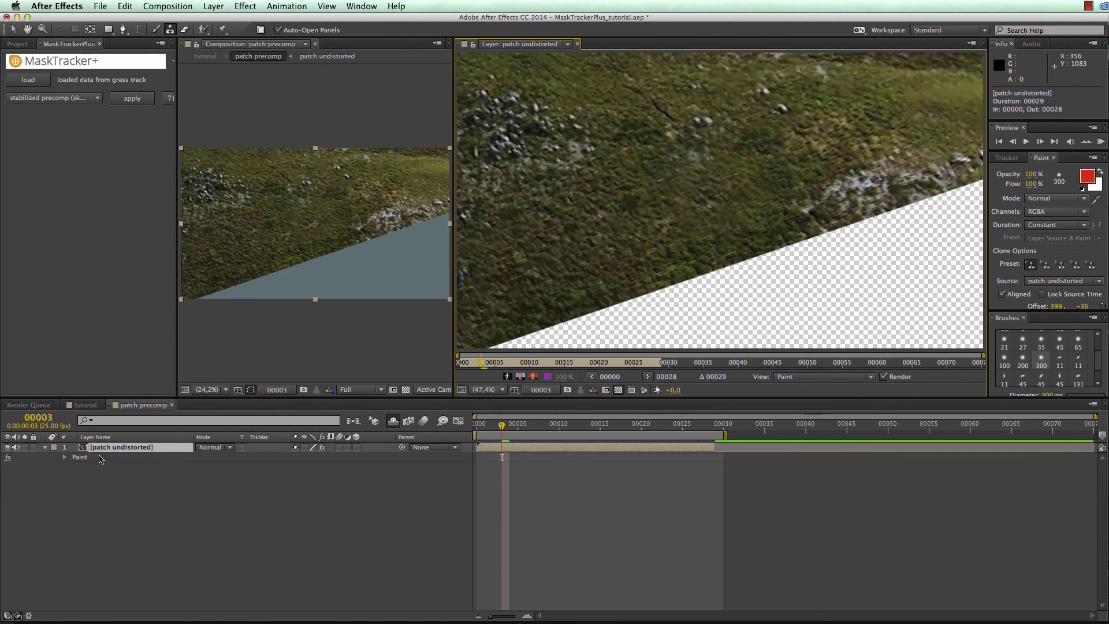
left_click(64, 457)
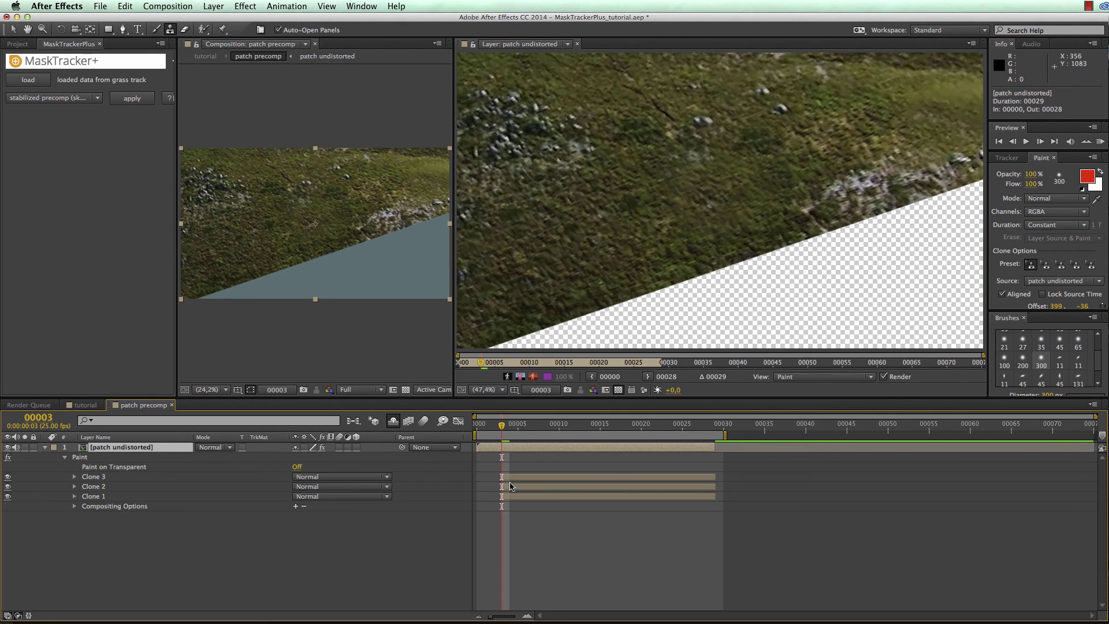
left_click(517, 478)
left_click(517, 497, "shift")
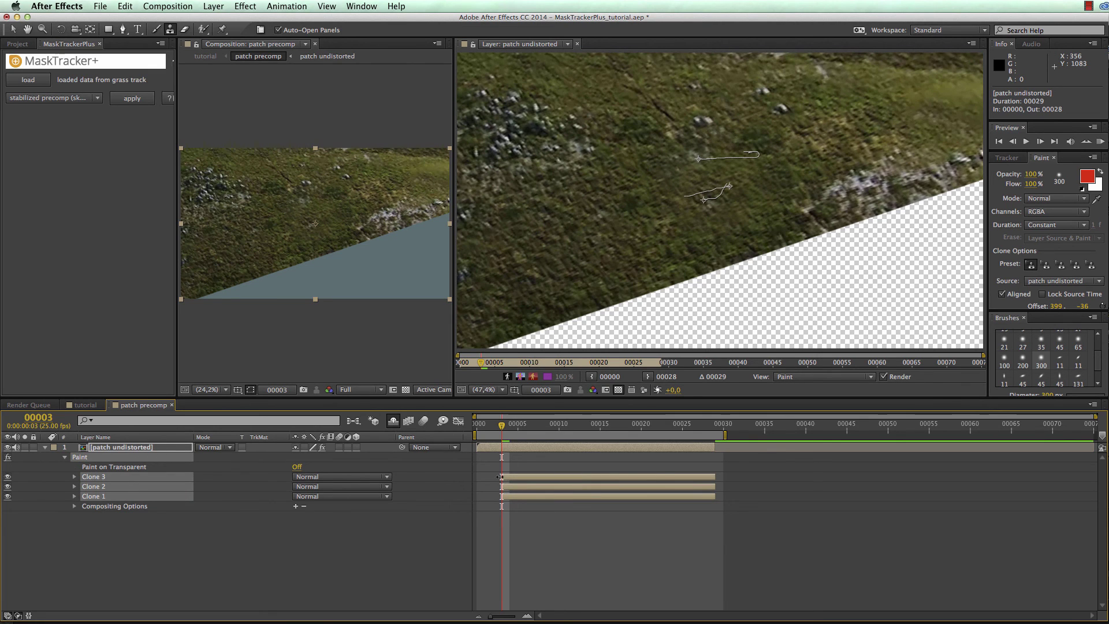
left_click_drag(500, 477, 479, 476)
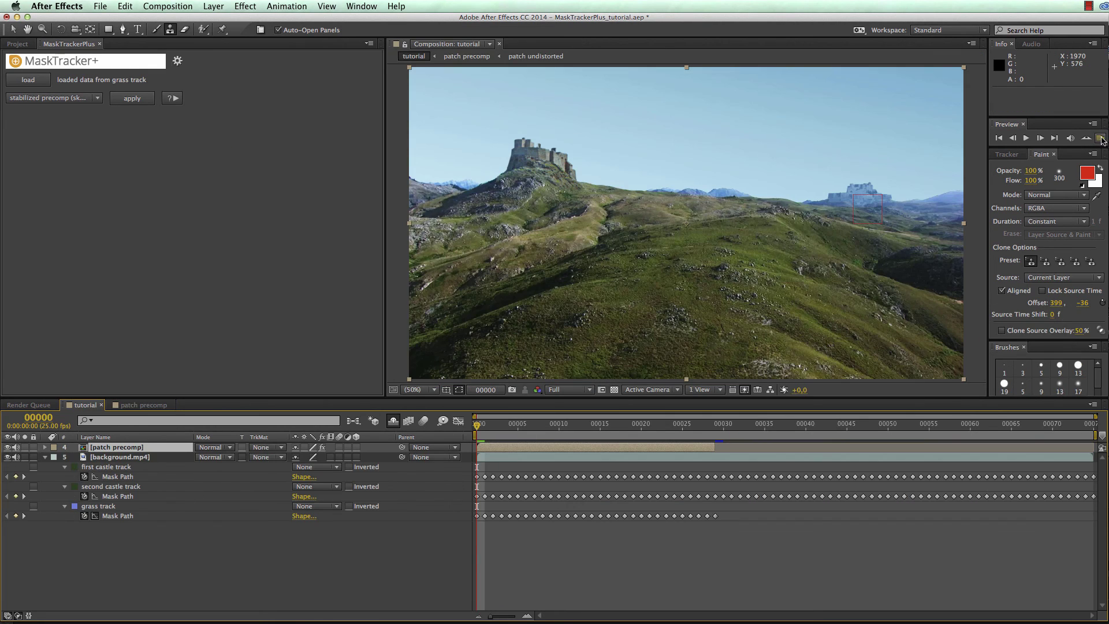
RAM-preview the tutorial comp, toggle the patch precomp layer's visibility, and preview again
left_click(1101, 140)
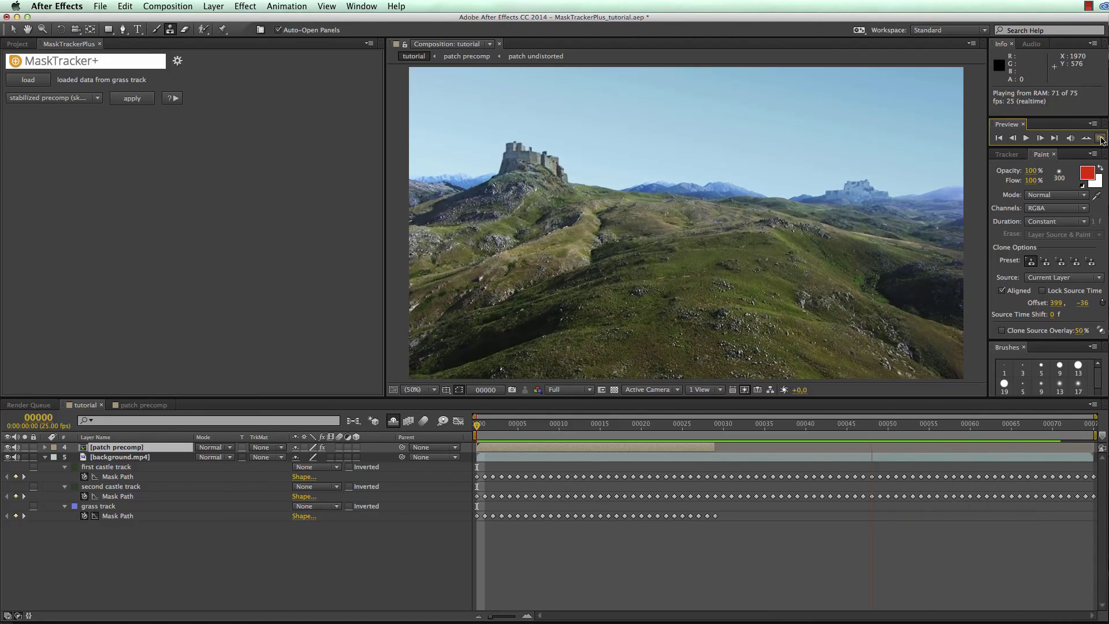
key("space")
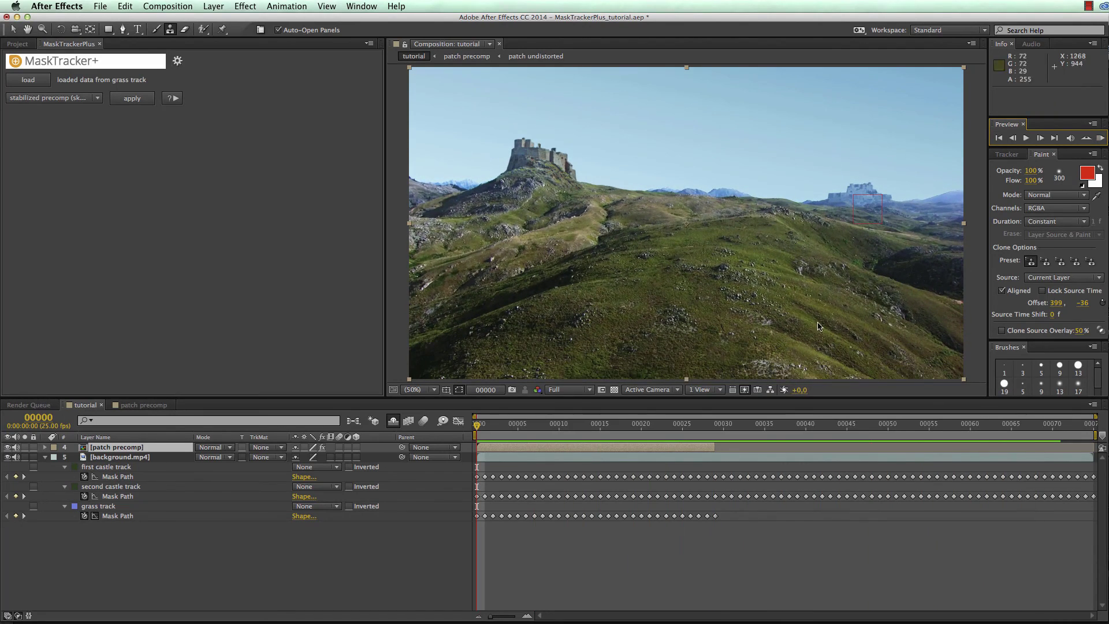
left_click(7, 448)
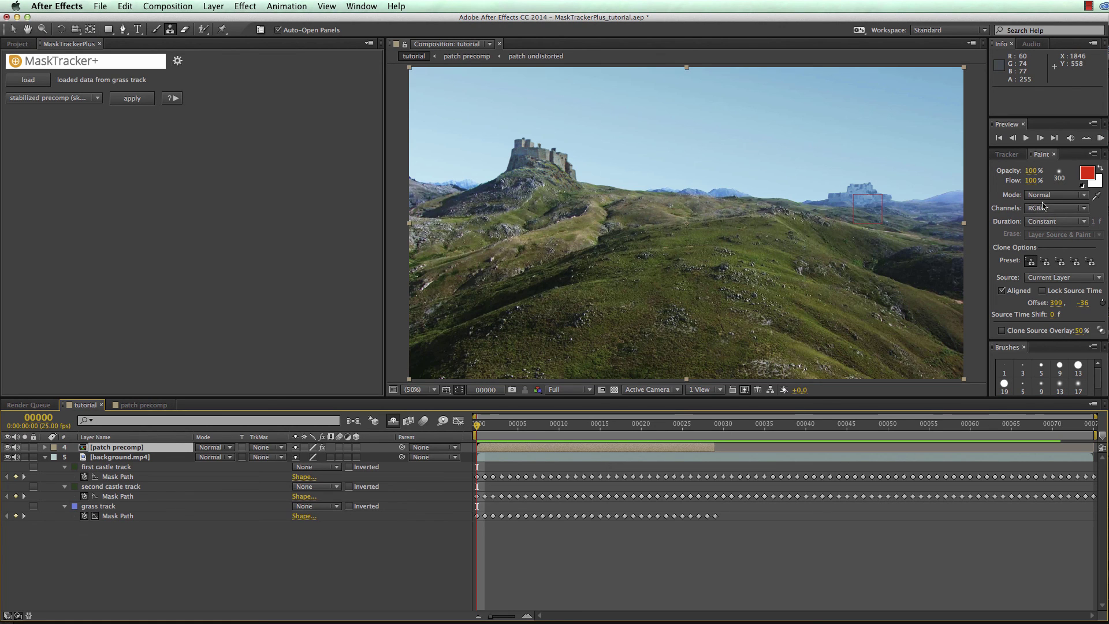
left_click(1100, 139)
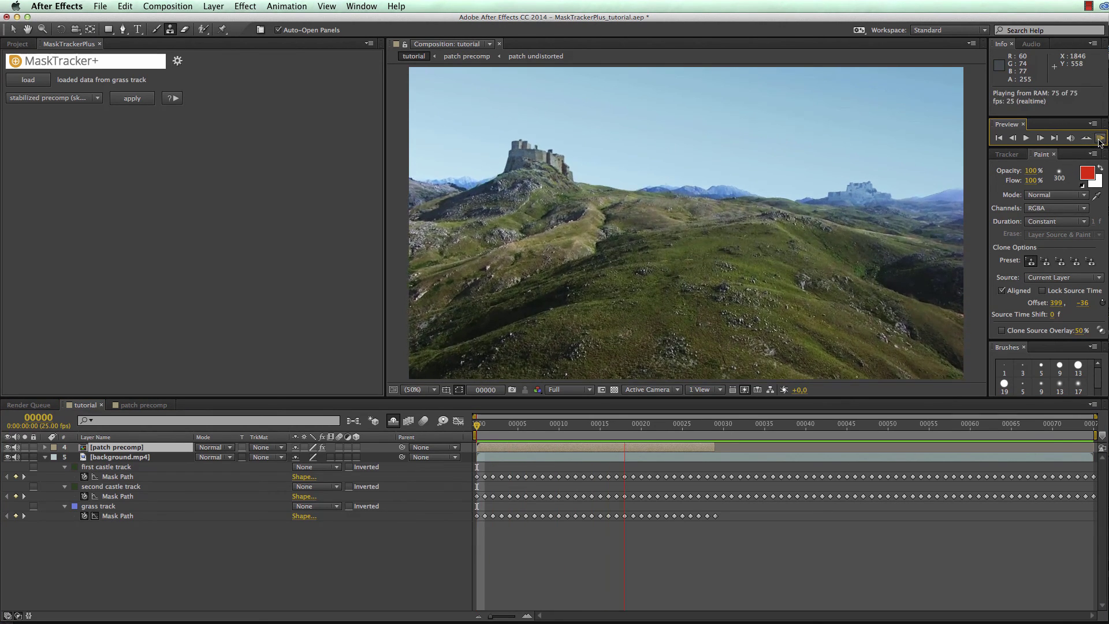